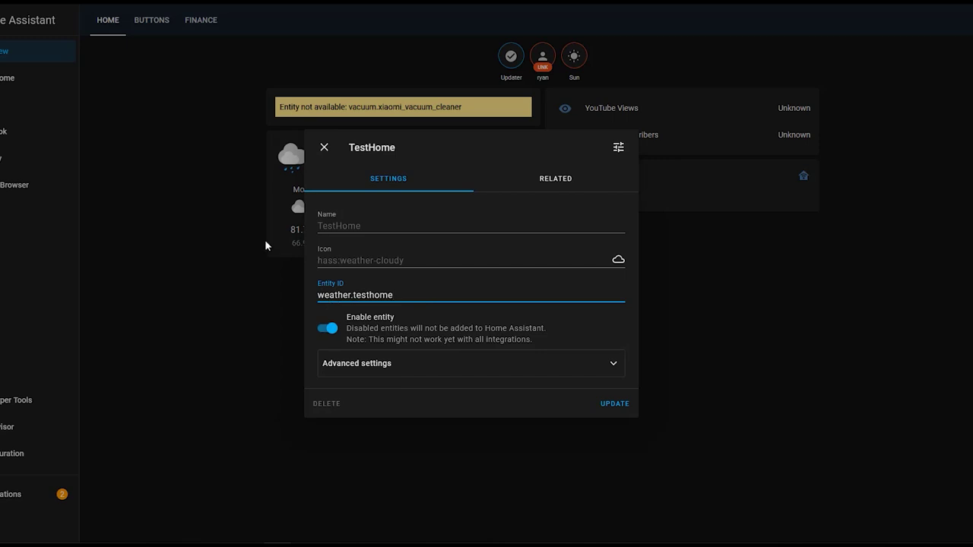
# Close the TestHome entity settings and open the Kansas City station radar through the KS – Salina region on Weather Underground.
pyautogui.click(324, 150)
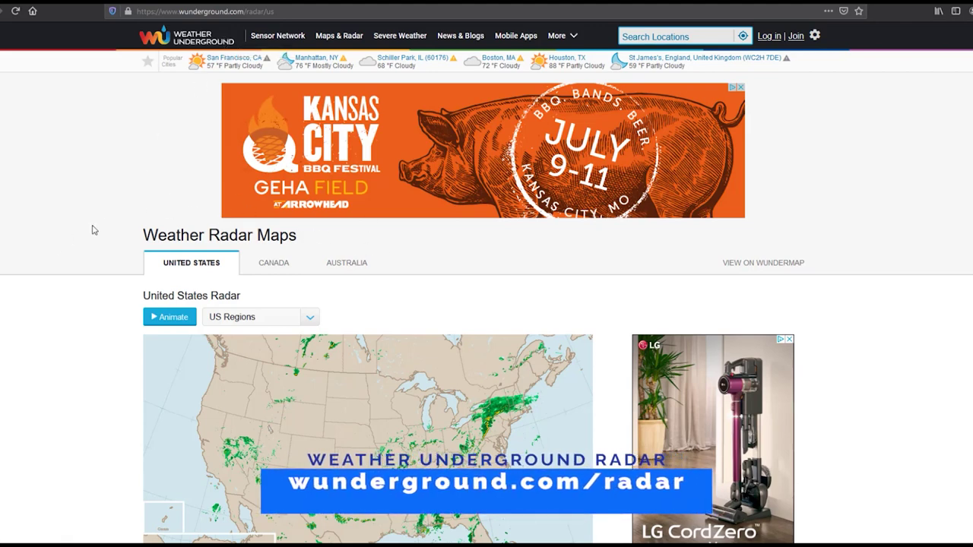
pyautogui.scroll(-2, 92, 228)
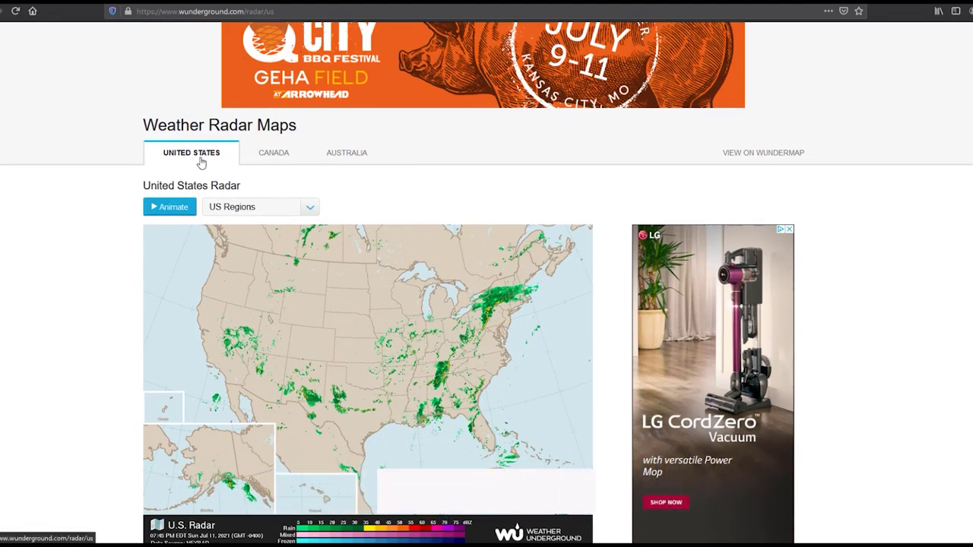
pyautogui.scroll(-2, 211, 186)
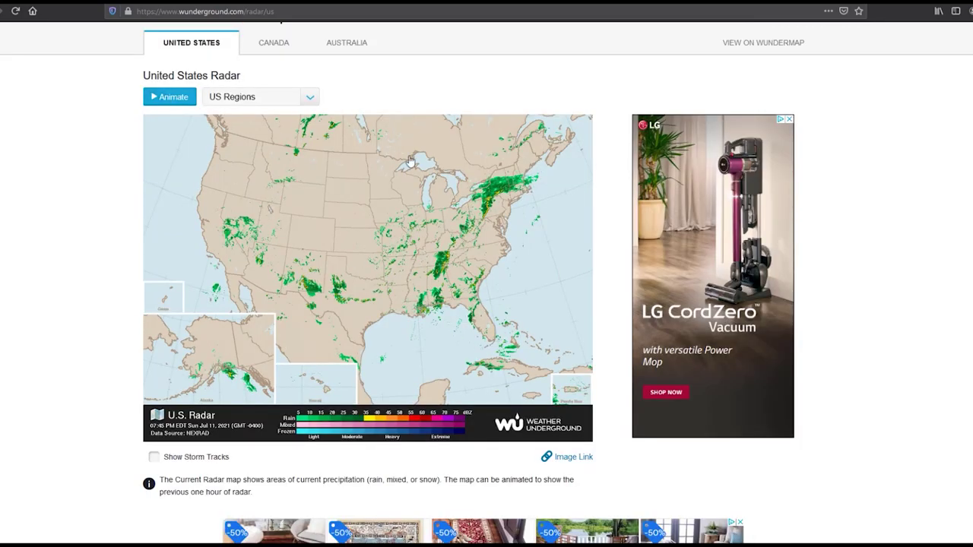
pyautogui.click(270, 105)
pyautogui.scroll(-2, 254, 296)
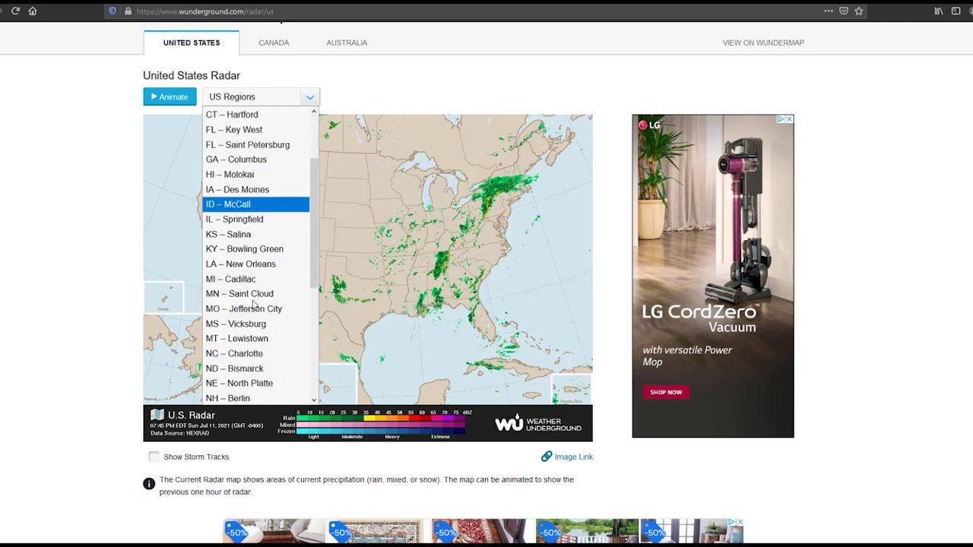
pyautogui.click(257, 236)
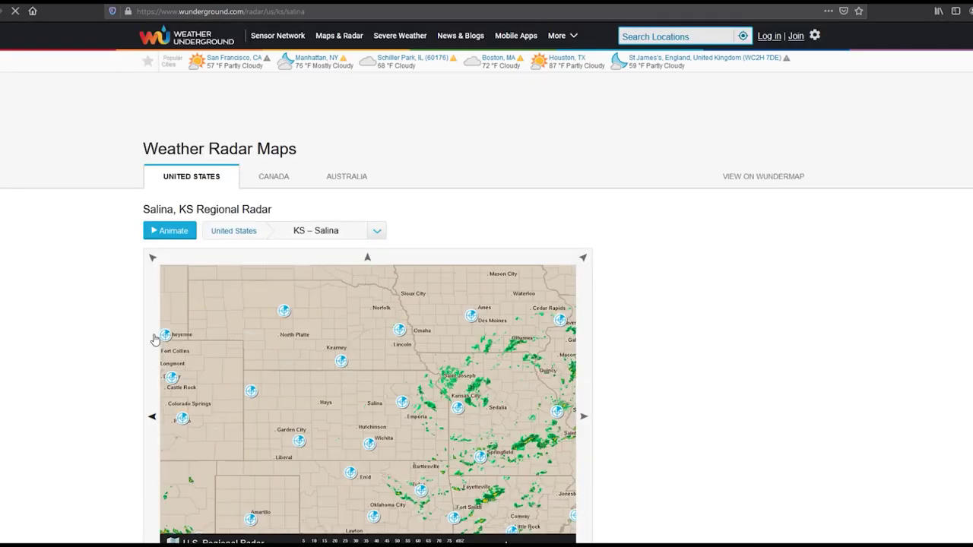
pyautogui.click(459, 390)
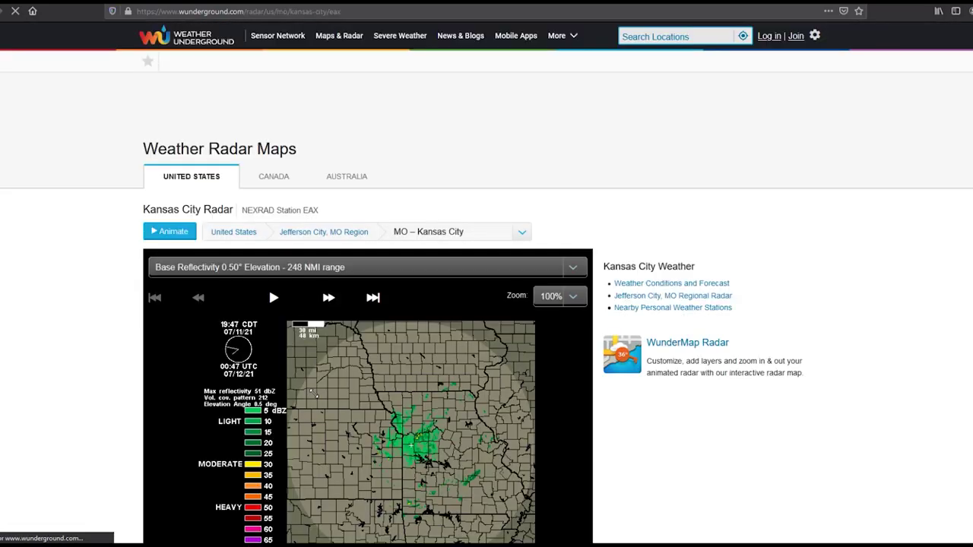
# Play the Kansas City radar animation to preview the precipitation loop.
pyautogui.scroll(-3, 26, 322)
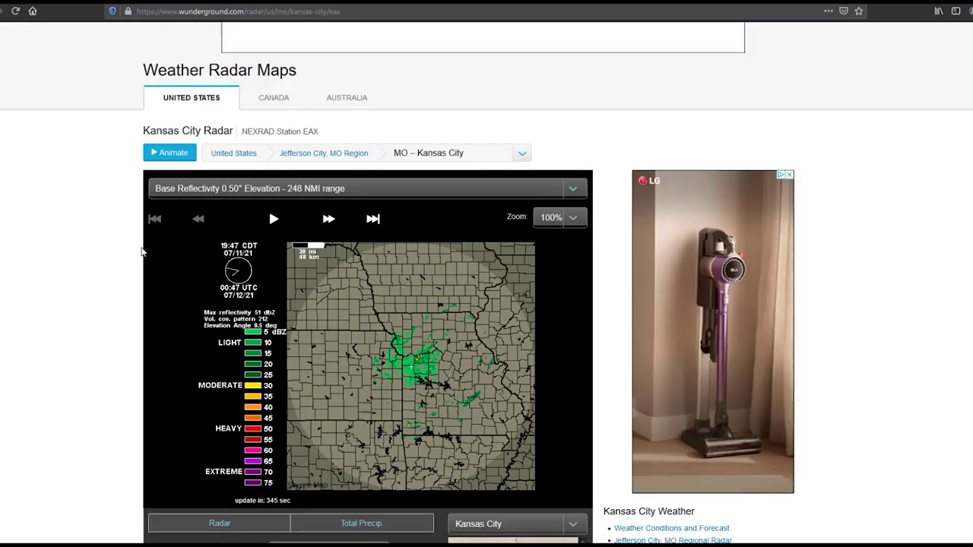
pyautogui.click(275, 219)
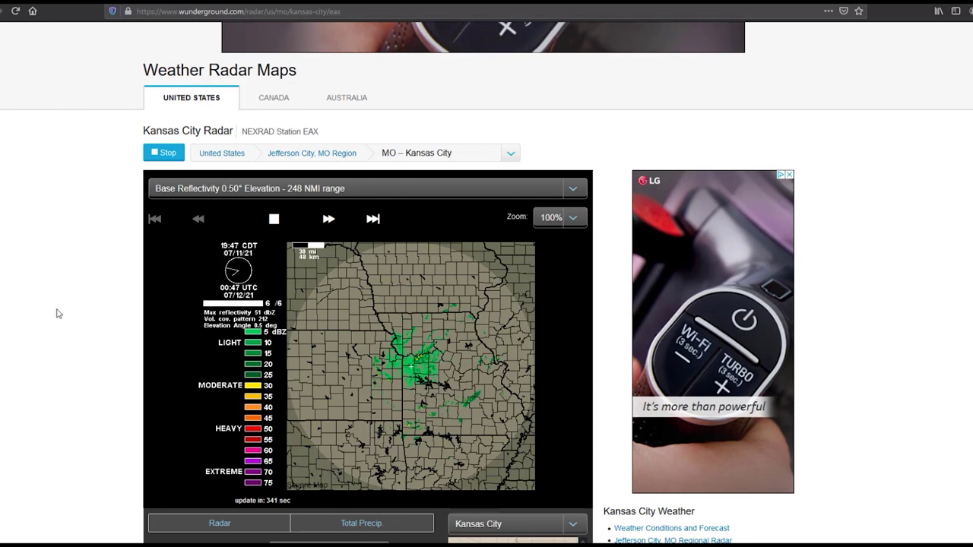
pyautogui.scroll(-3, 226, 294)
pyautogui.scroll(3, 226, 294)
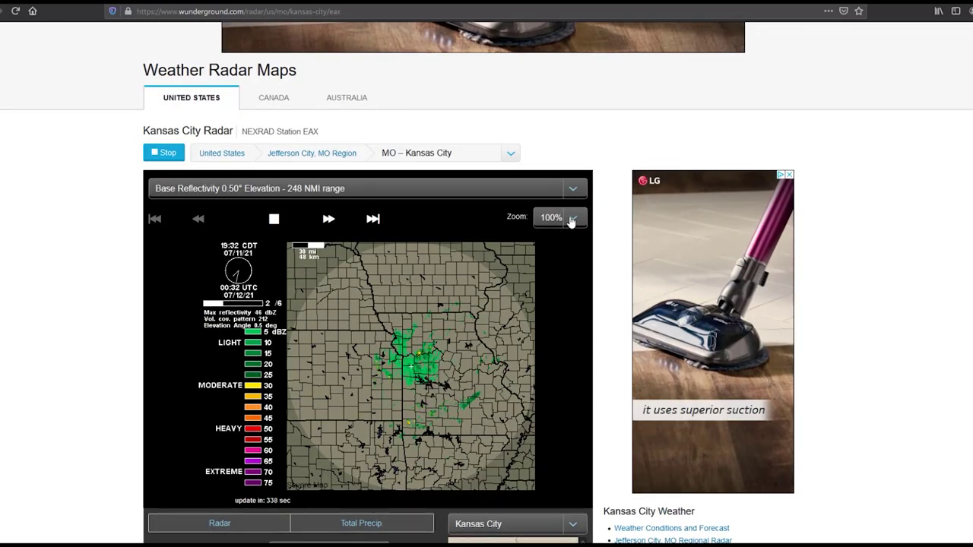
# Choose Base Reflectivity 0.50° Elevation - 248 NMI range for the radar and set its zoom to 200%.
pyautogui.click(405, 193)
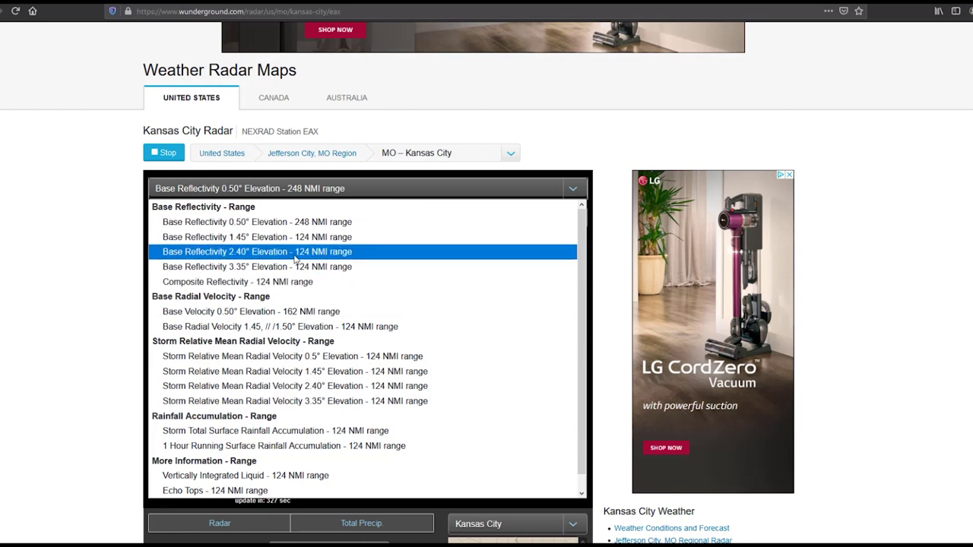
pyautogui.click(329, 222)
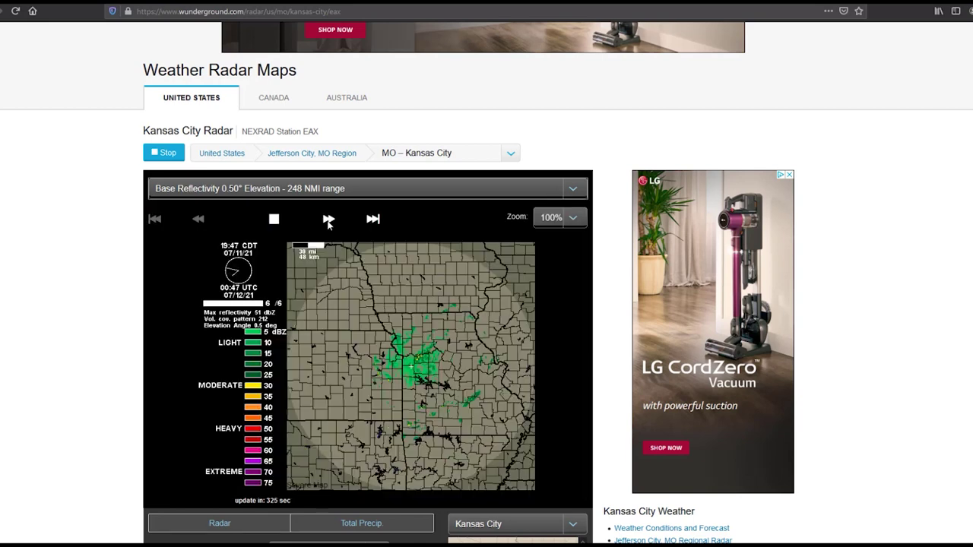
pyautogui.click(576, 219)
pyautogui.click(557, 267)
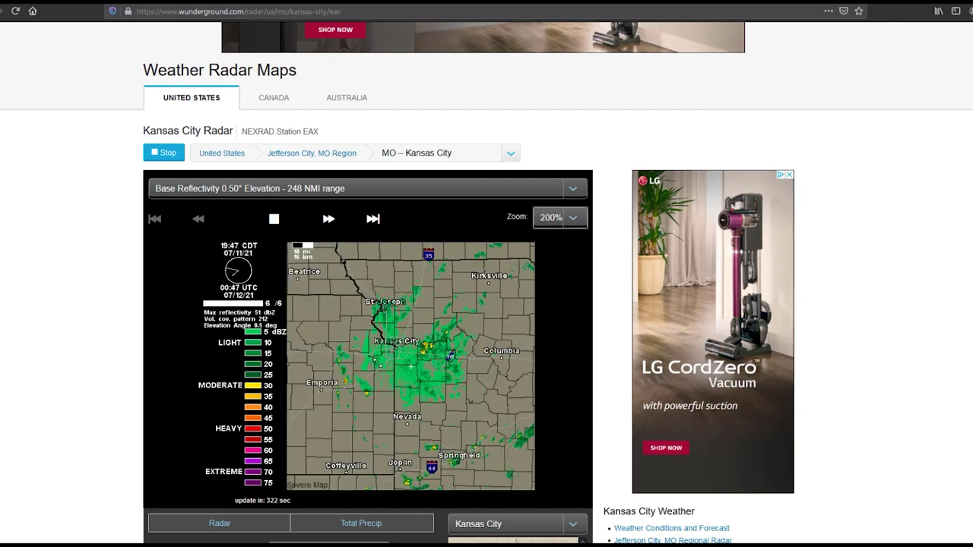
# Set the radar's storm tracks to 5.
pyautogui.scroll(-5, 193, 293)
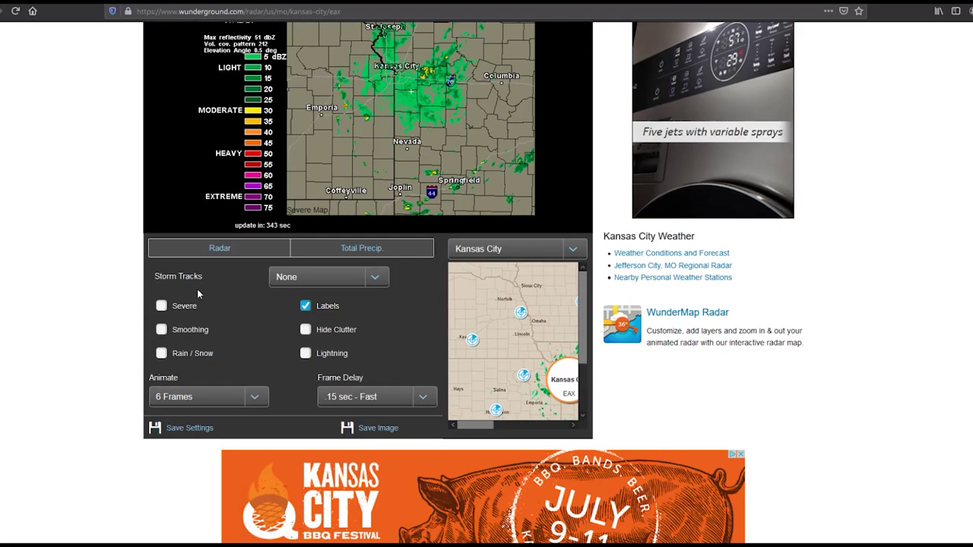
pyautogui.scroll(1, 192, 298)
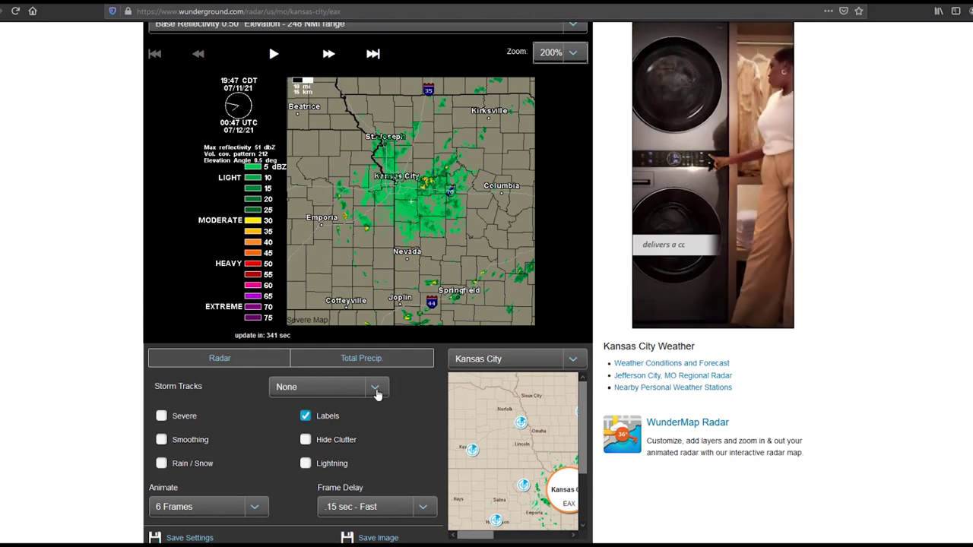
pyautogui.click(376, 387)
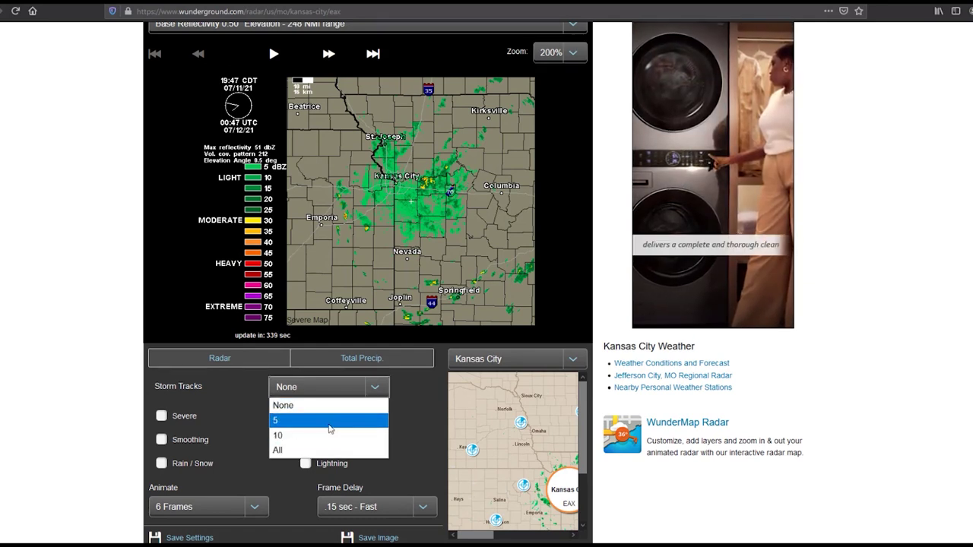
pyautogui.click(330, 429)
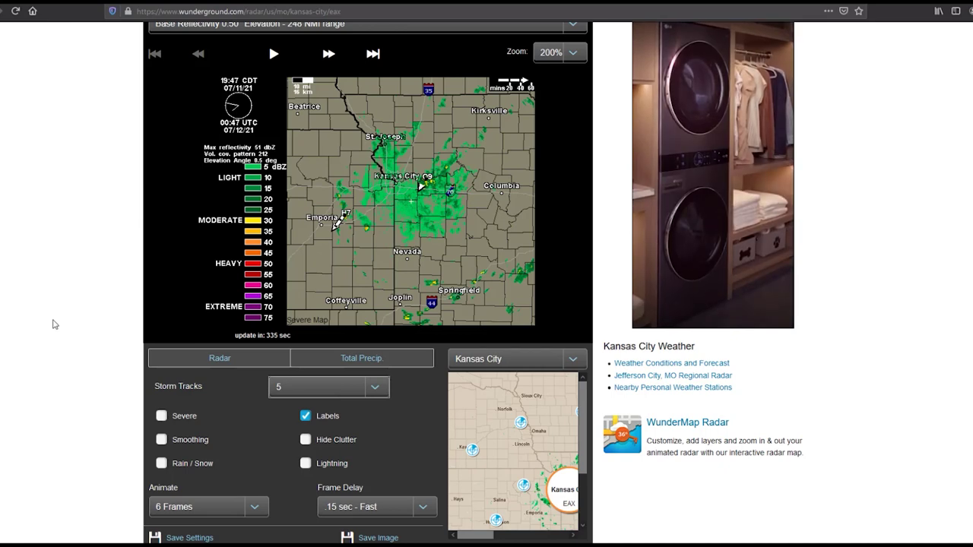
pyautogui.click(323, 387)
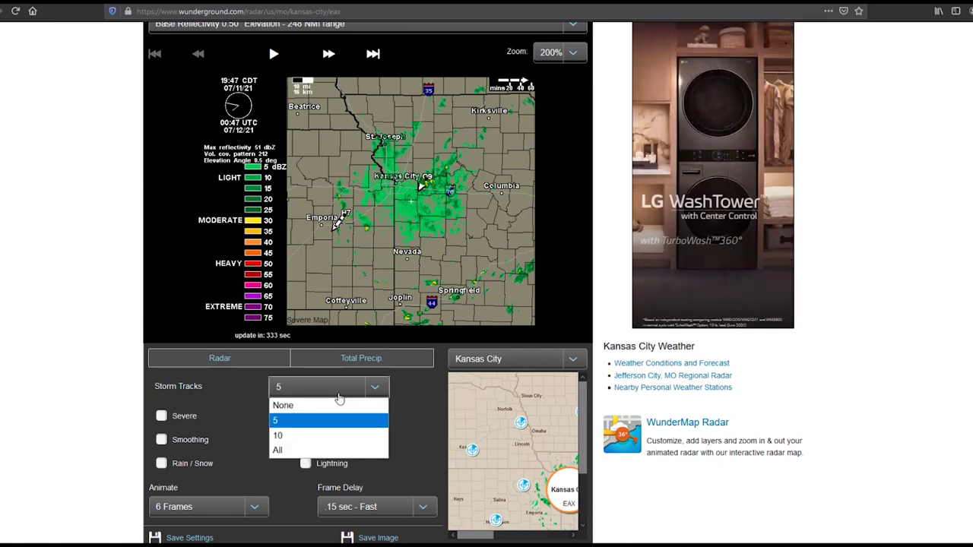
pyautogui.click(130, 403)
# Enable the Severe overlay on the radar and set the animation length to 20 frames.
pyautogui.scroll(-1, 169, 366)
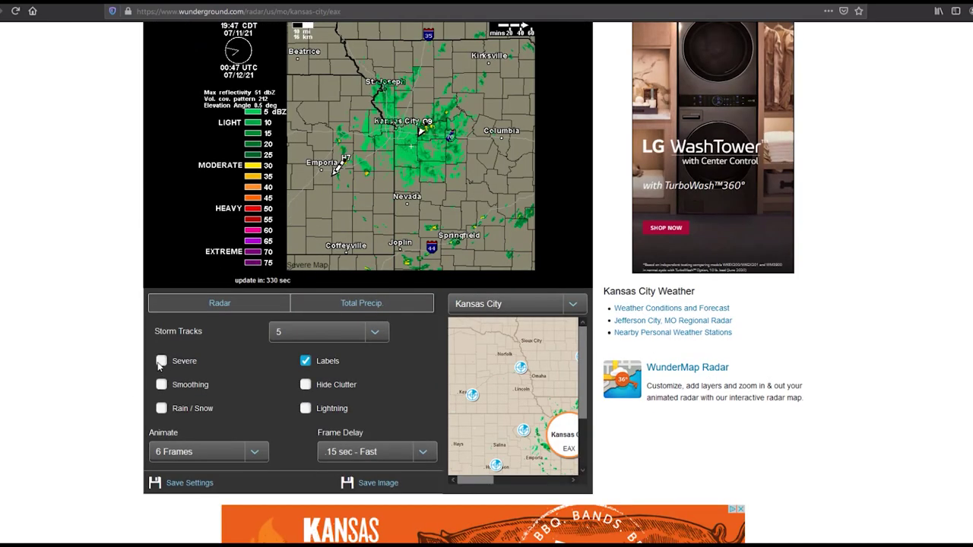
pyautogui.click(160, 362)
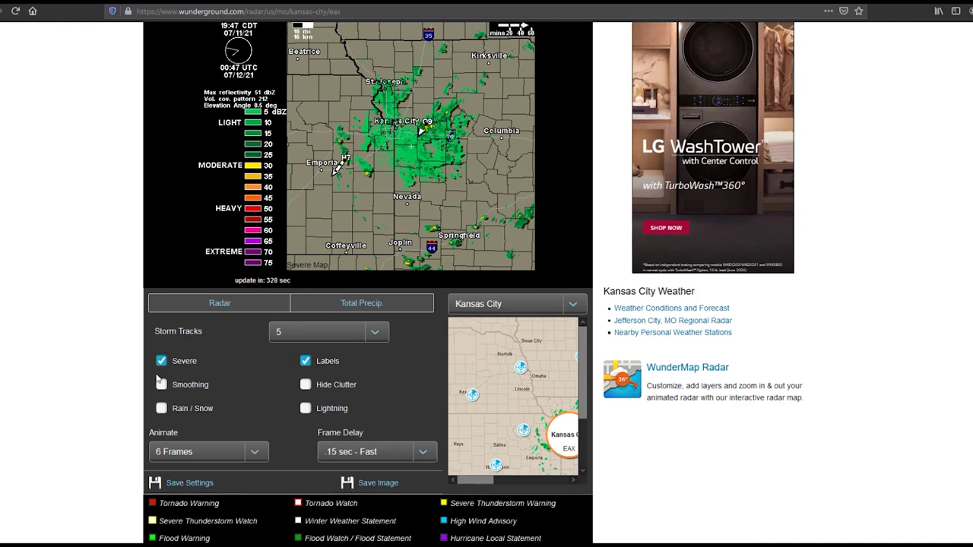
pyautogui.click(161, 386)
pyautogui.click(257, 456)
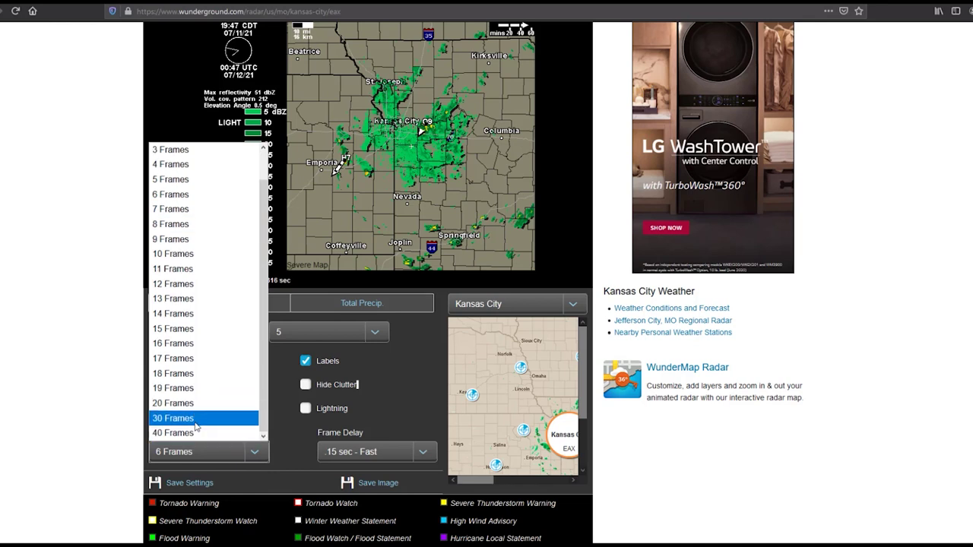
pyautogui.click(199, 404)
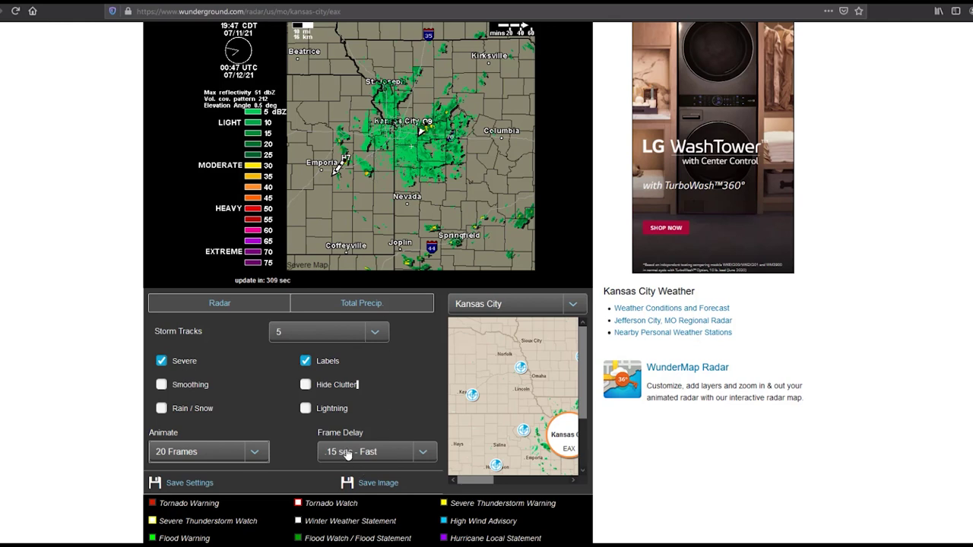
# Play the radar loop with the new overlay and frame settings.
pyautogui.scroll(3, 364, 398)
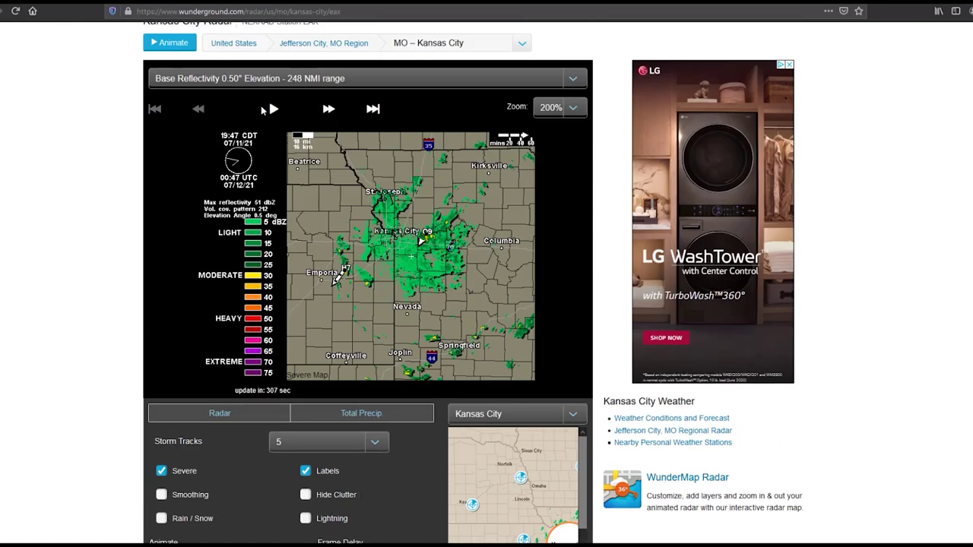
pyautogui.click(273, 108)
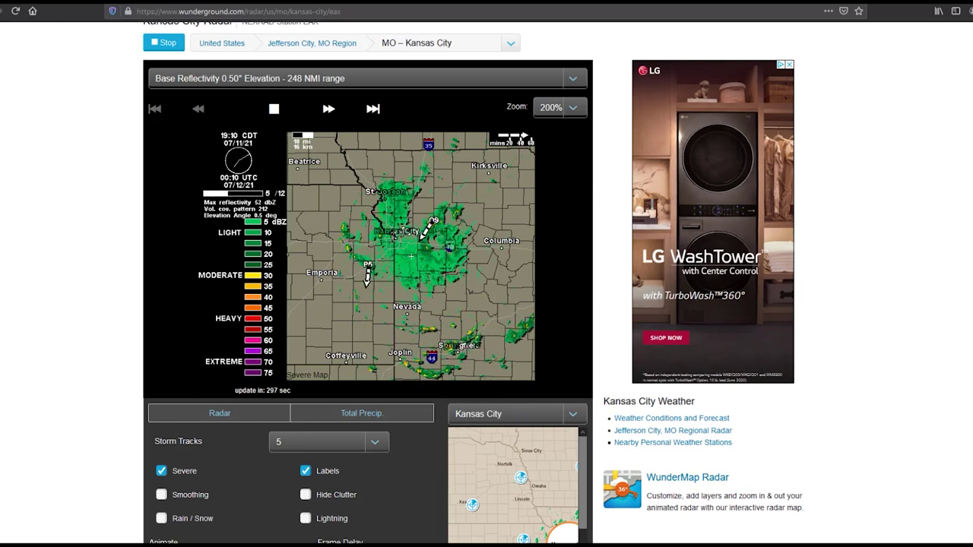
# Open the animated radar as a standalone image with Save Image and select its full web address.
pyautogui.scroll(-3, 67, 235)
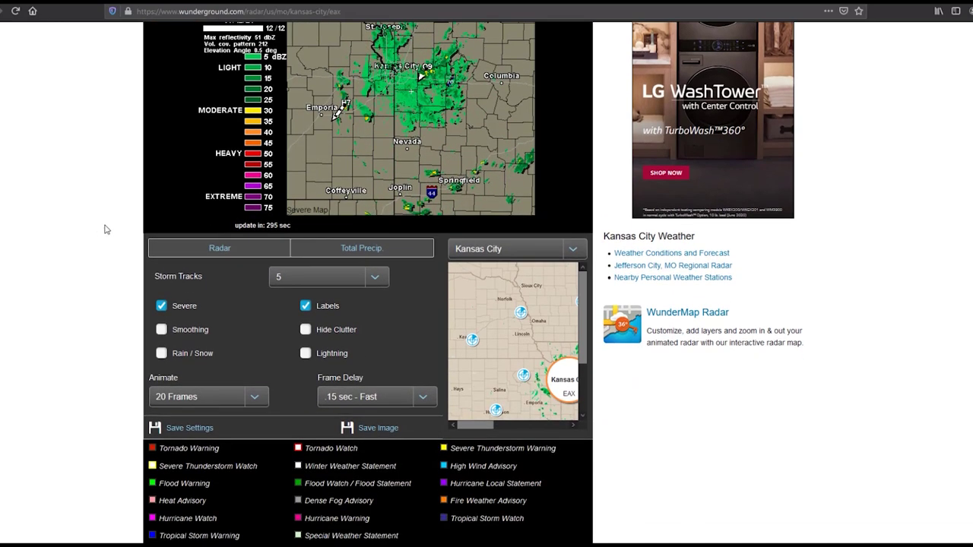
pyautogui.click(377, 428)
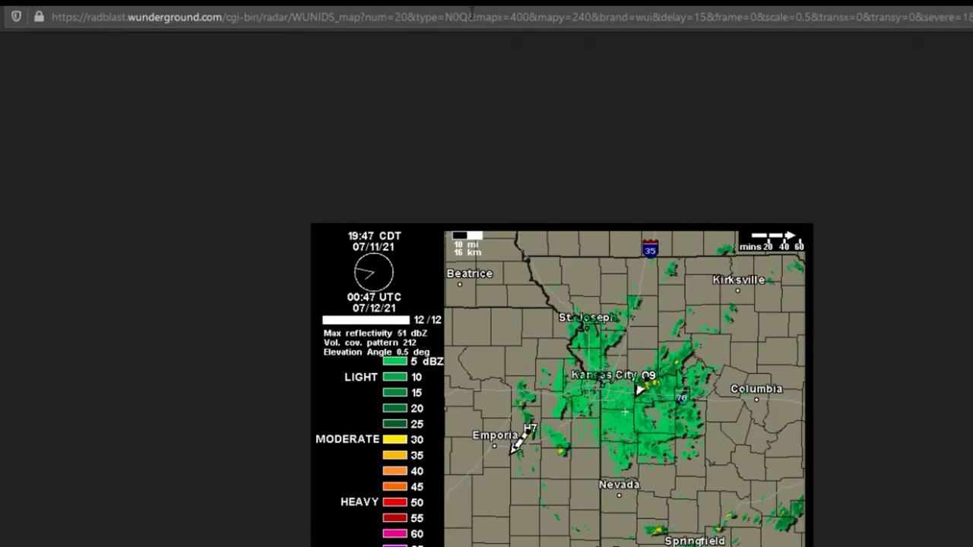
pyautogui.click(434, 18)
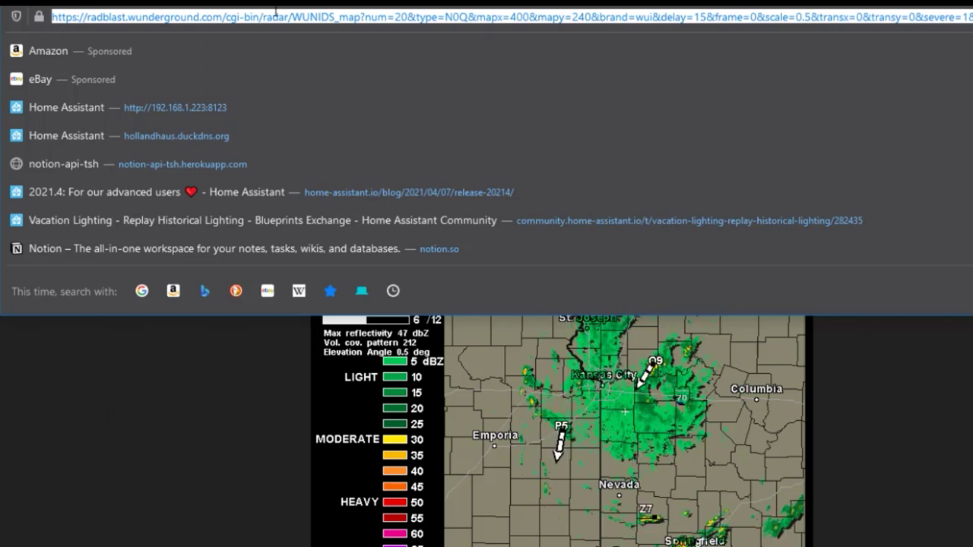
# Switch to Visual Studio Code and clear the commented-out Xiaomi map settings in configuration.yaml, keeping an uncommented camera: key.
pyautogui.hotkey('alt', 'Tab')
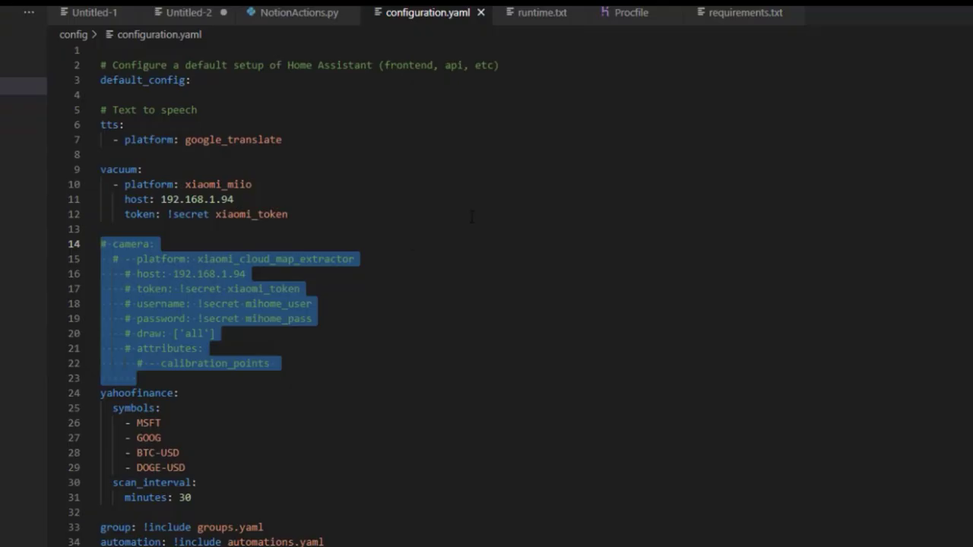
pyautogui.click(270, 348)
pyautogui.moveTo(258, 363); pyautogui.dragTo(30, 245)
pyautogui.click(107, 244)
pyautogui.press('Delete')
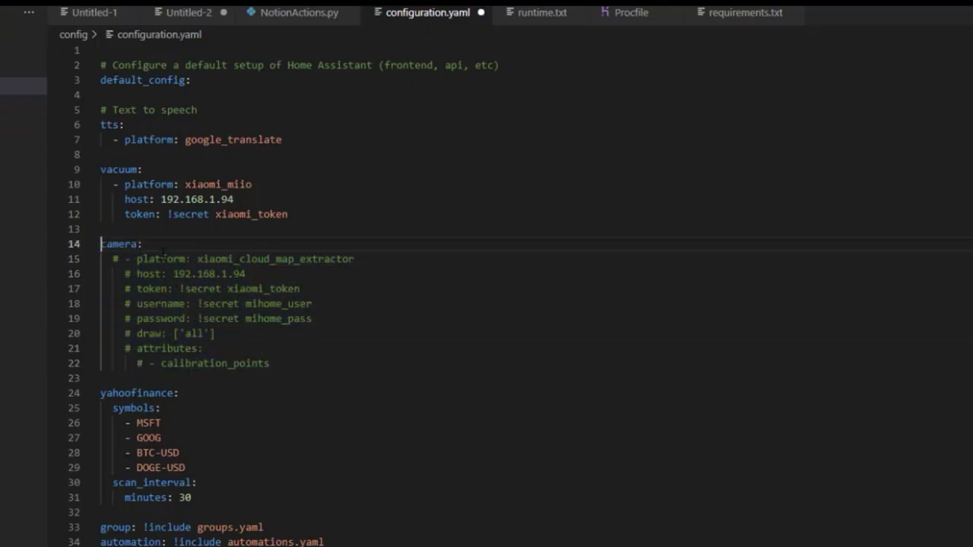
pyautogui.press('BackSpace')
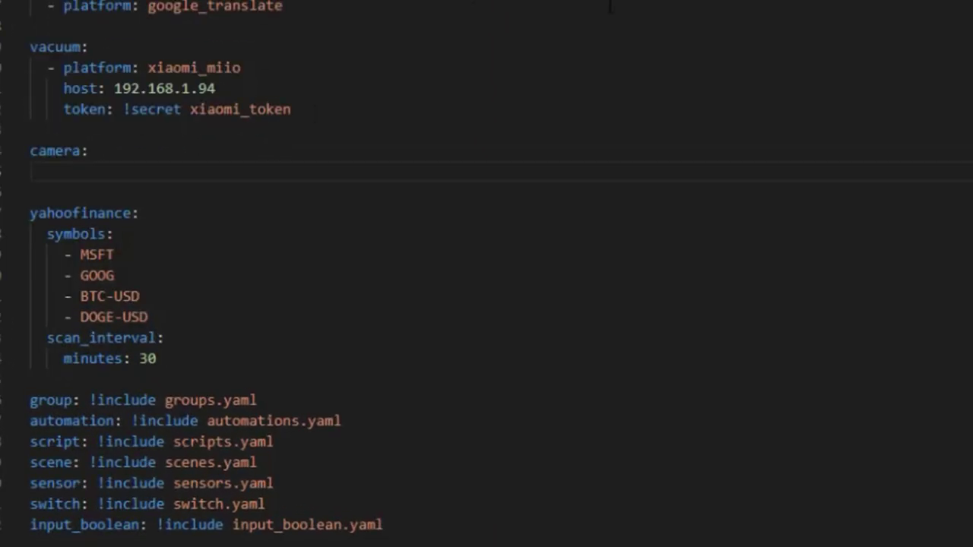
# Add a generic platform entry under camera: with an empty still_image_url and the name KC Weather Radar.
pyautogui.write('- platform: generic     still_image_url:     name: KC Weather Radar')
pyautogui.moveTo(232, 213); pyautogui.dragTo(230, 167)
pyautogui.click(248, 174)
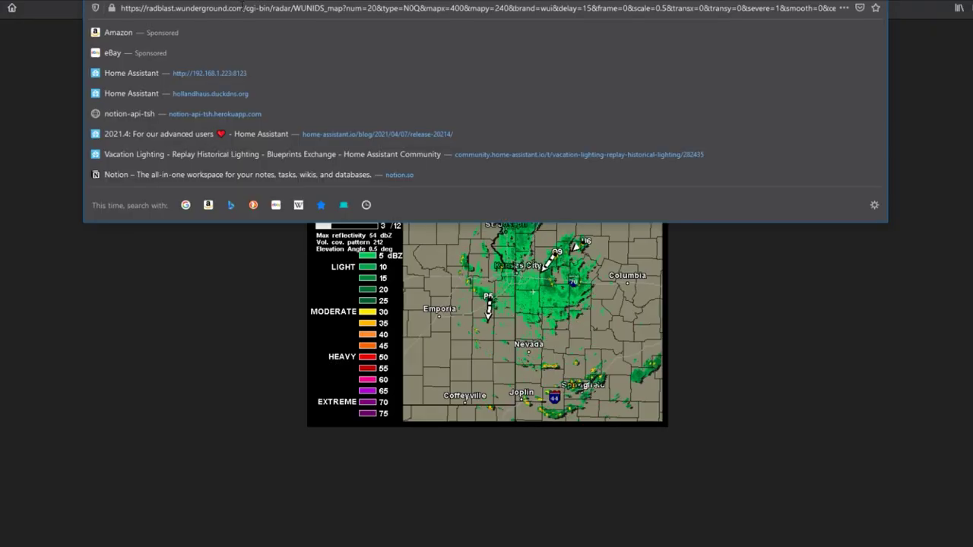
# Copy the radar image's web address from the browser into still_image_url in configuration.yaml and save the file.
pyautogui.click(241, 8)
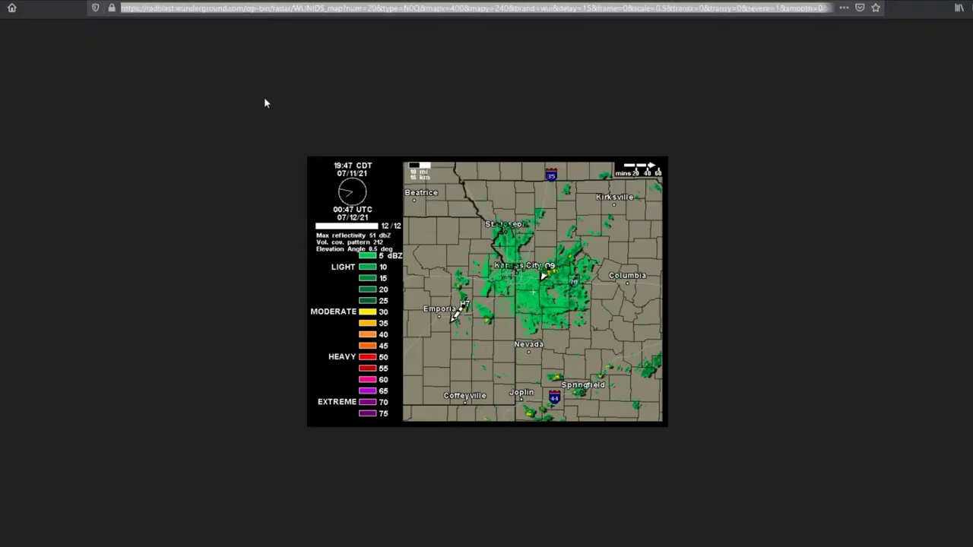
pyautogui.hotkey('alt', 'Tab')
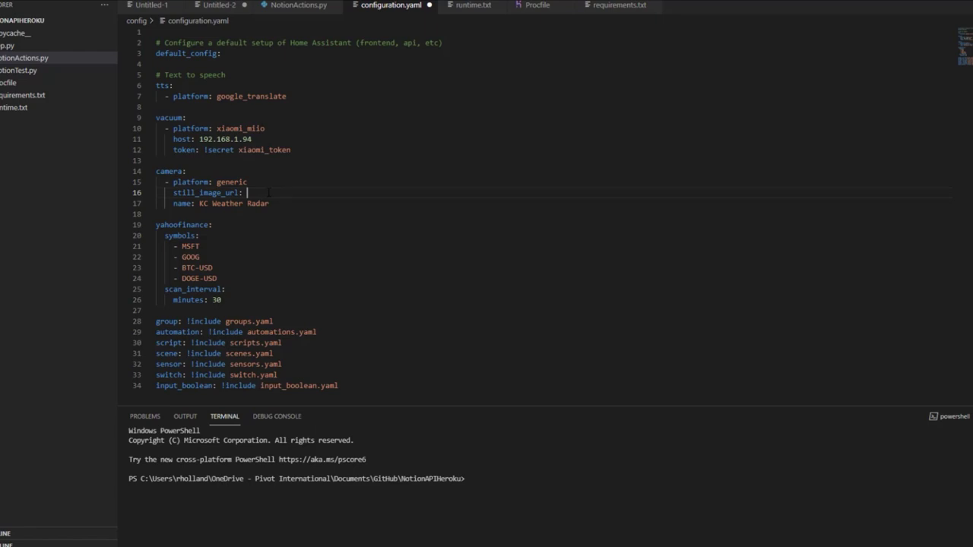
pyautogui.hotkey('ctrl', 'v')
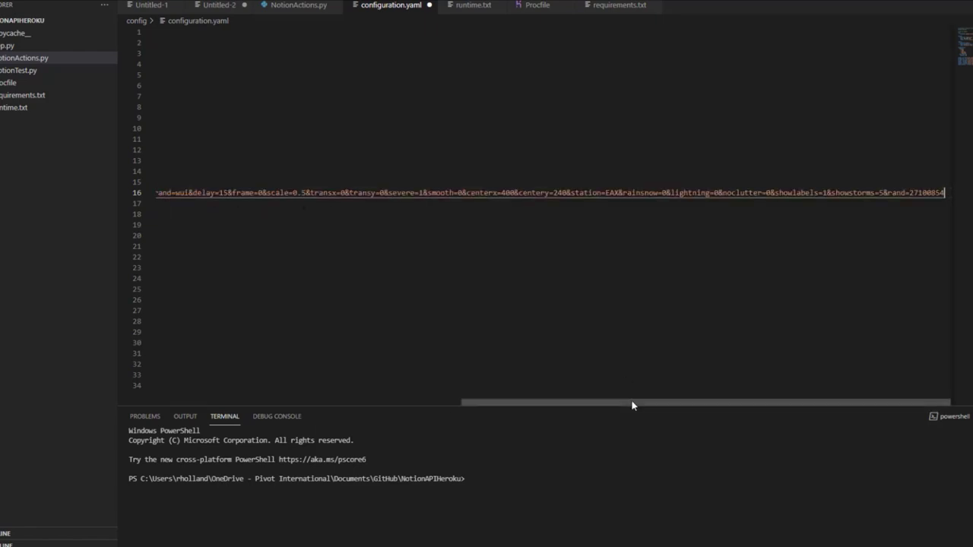
pyautogui.moveTo(631, 402); pyautogui.dragTo(325, 403)
pyautogui.hotkey('ctrl', 's')
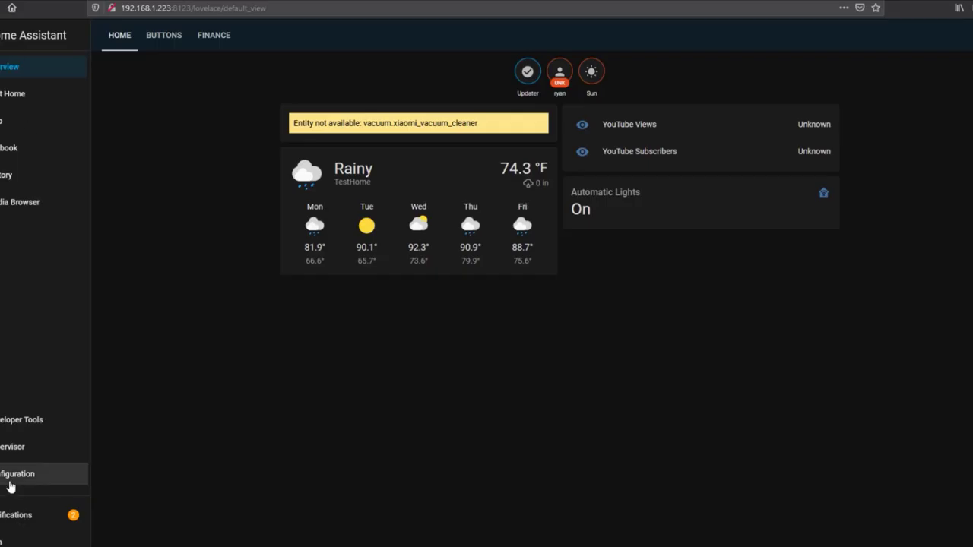
# Switch to Home Assistant, open Configuration, and return to the Overview dashboard.
pyautogui.click(9, 479)
pyautogui.click(18, 70)
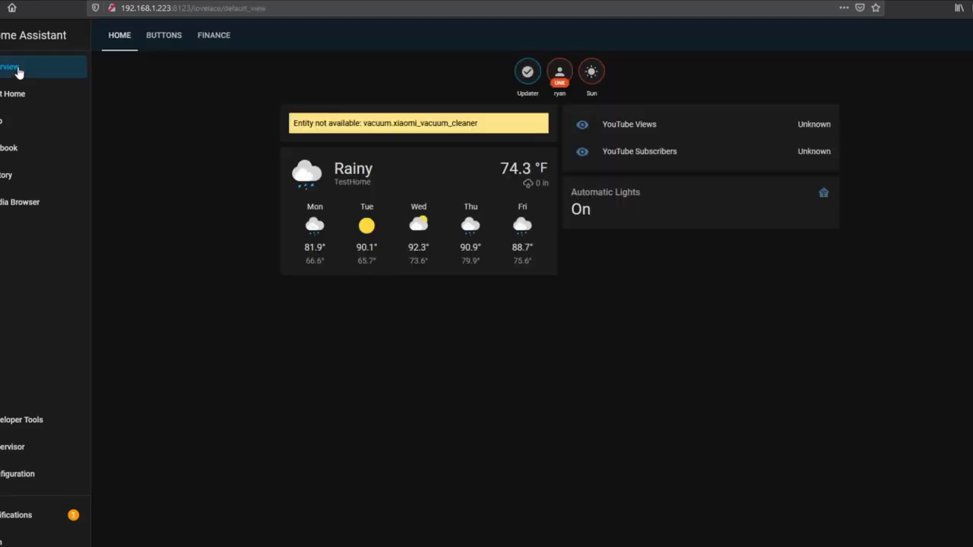
# Filter the entity states in the developer tools for camera and preview the KC Weather Radar camera image.
pyautogui.click(25, 426)
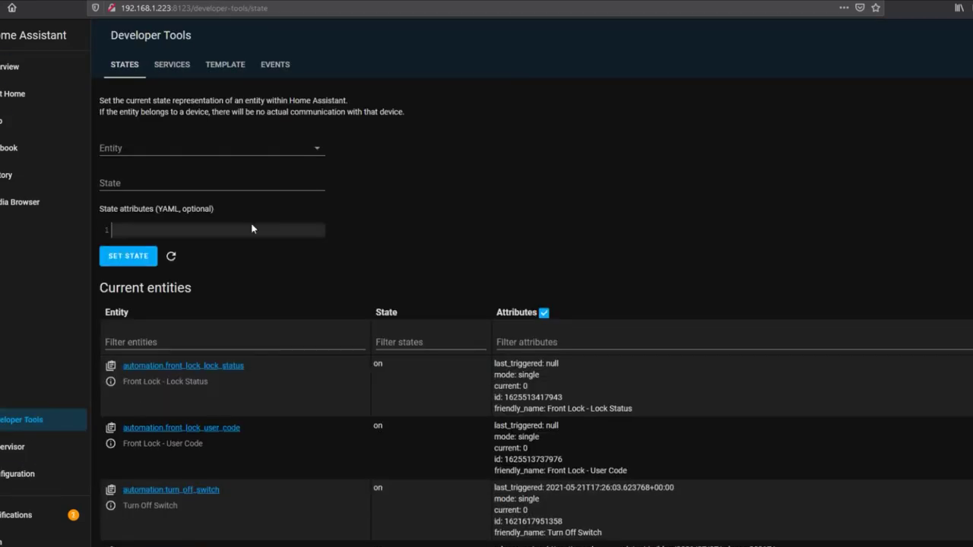
pyautogui.click(228, 342)
pyautogui.write('camer')
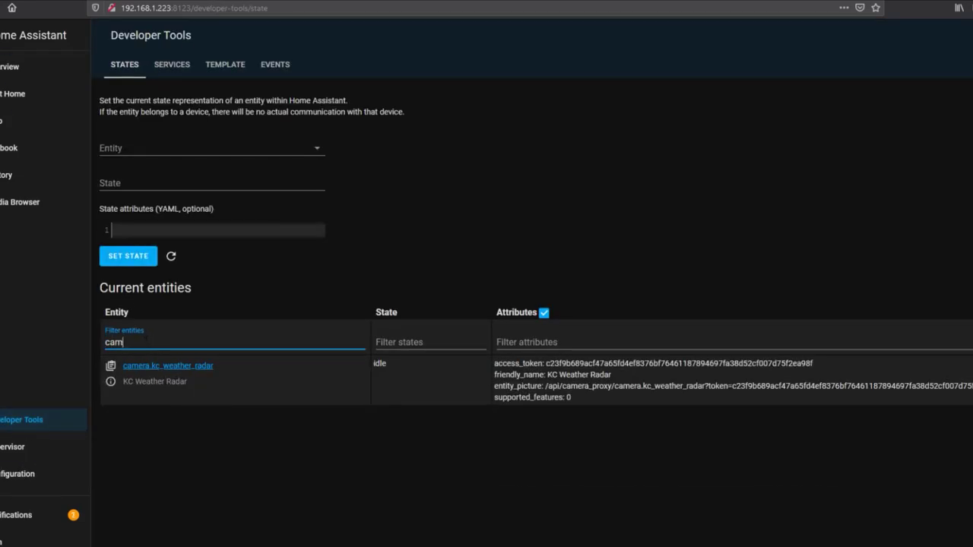
pyautogui.click(111, 383)
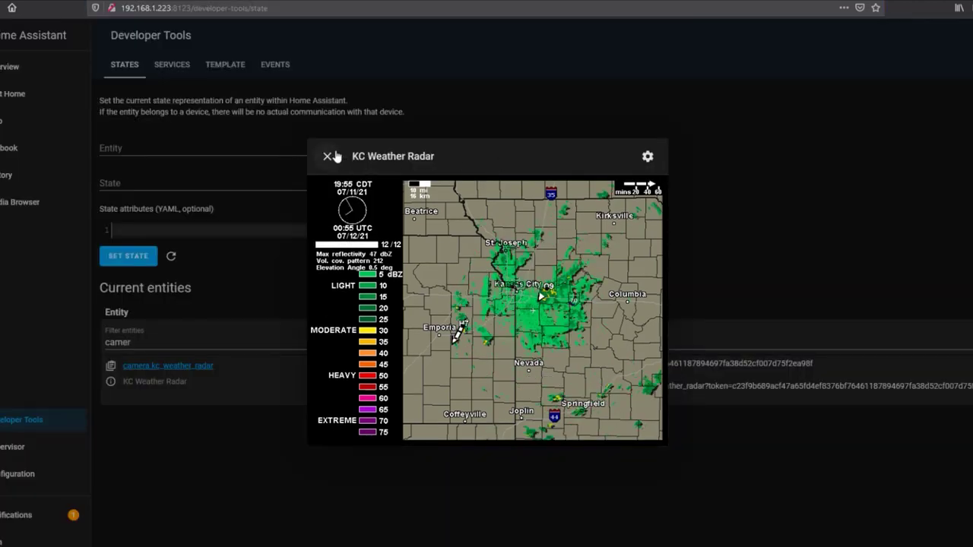
pyautogui.click(328, 157)
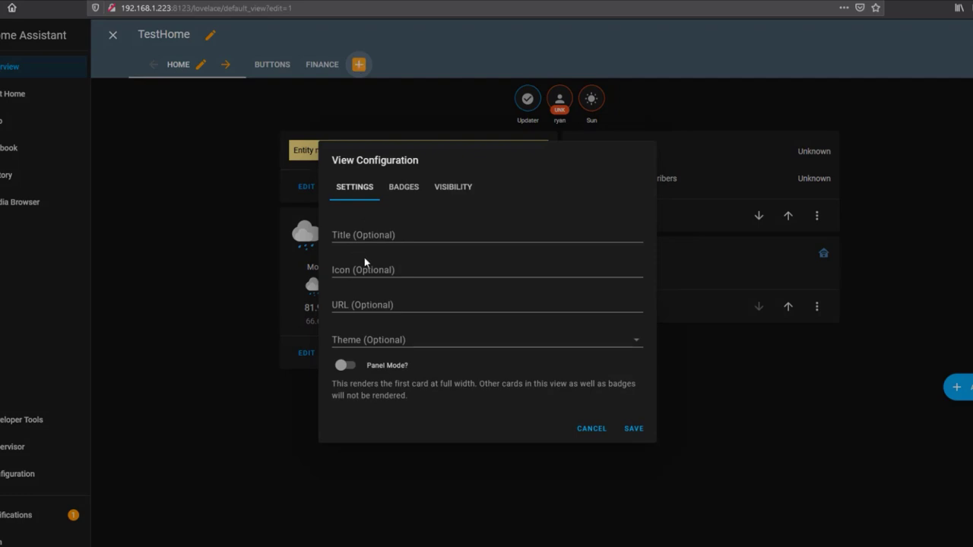
# Add a dashboard view titled WEATHER and start a Picture Entity card in it.
pyautogui.write('WEATHER')
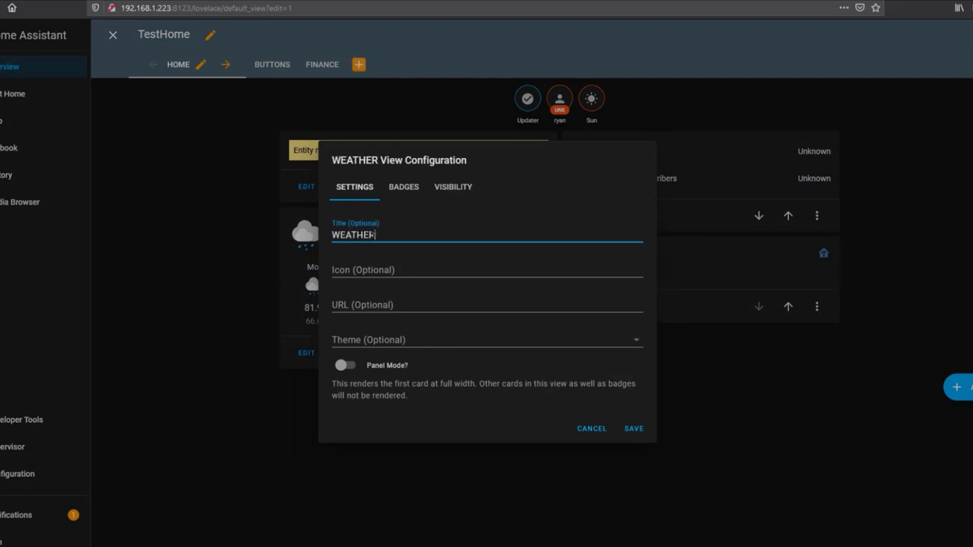
pyautogui.click(631, 429)
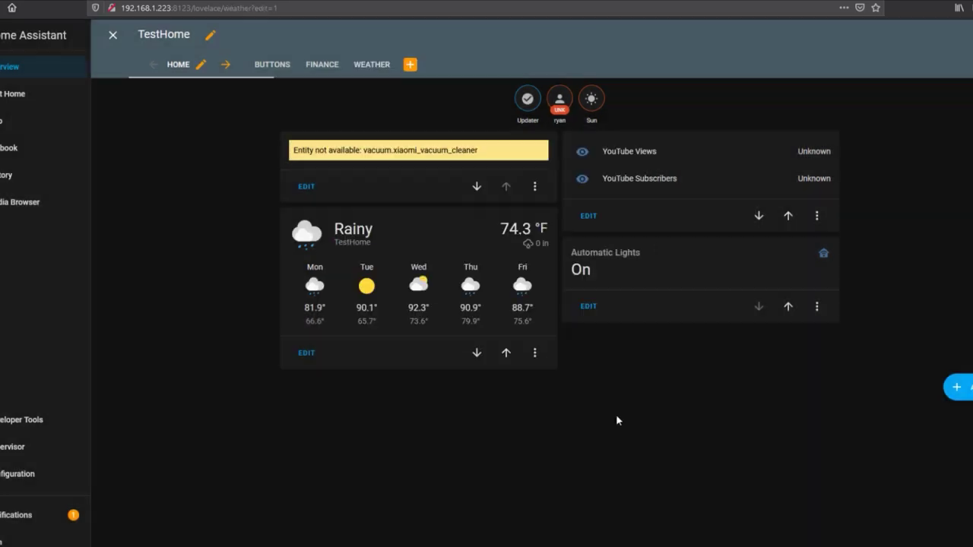
pyautogui.click(954, 90)
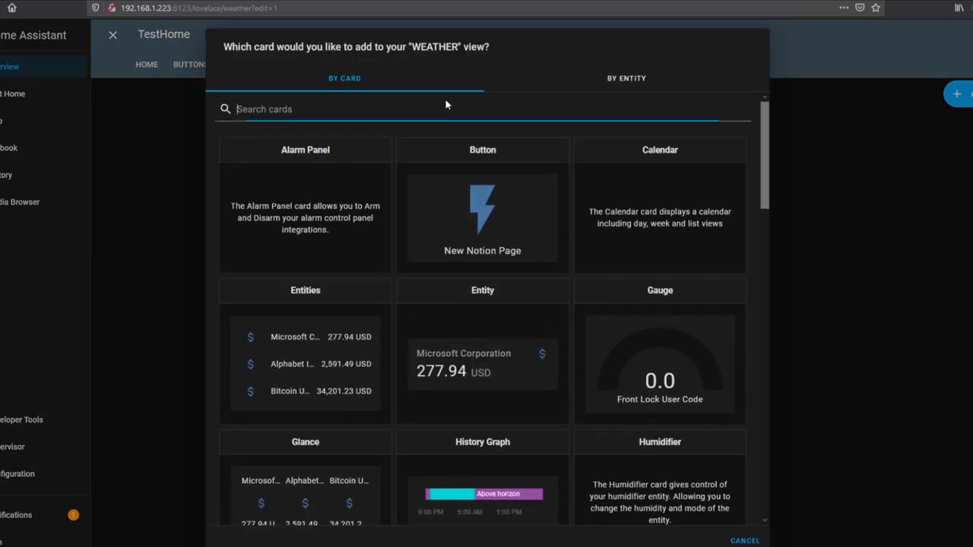
pyautogui.write('pic')
pyautogui.click(660, 228)
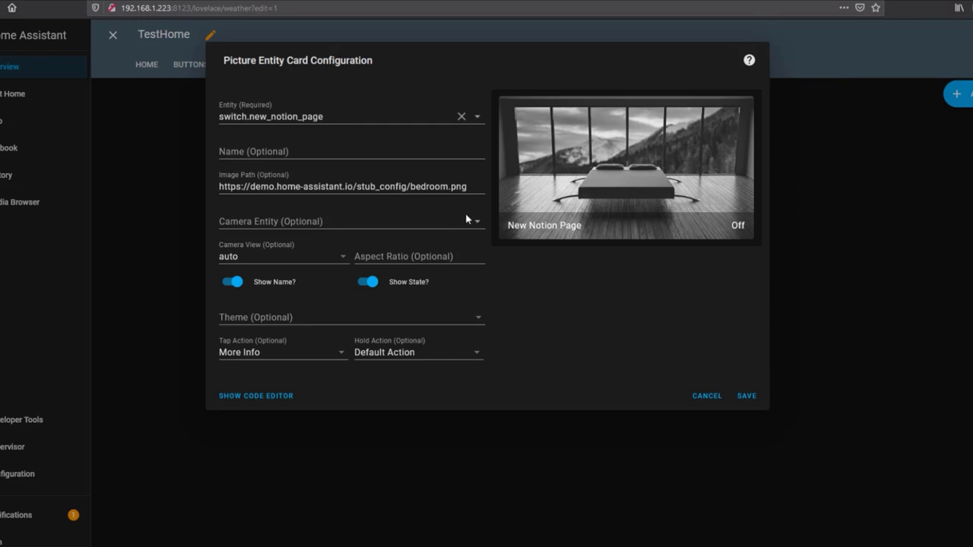
# Set the card's camera entity to camera.kc_weather_radar, clear its image path, and save the card and leave dashboard editing.
pyautogui.click(422, 220)
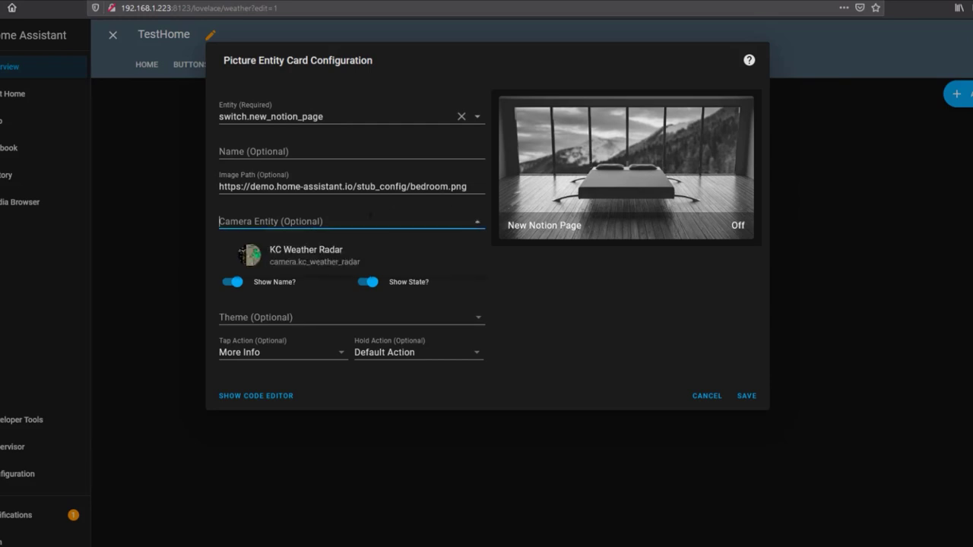
pyautogui.click(340, 256)
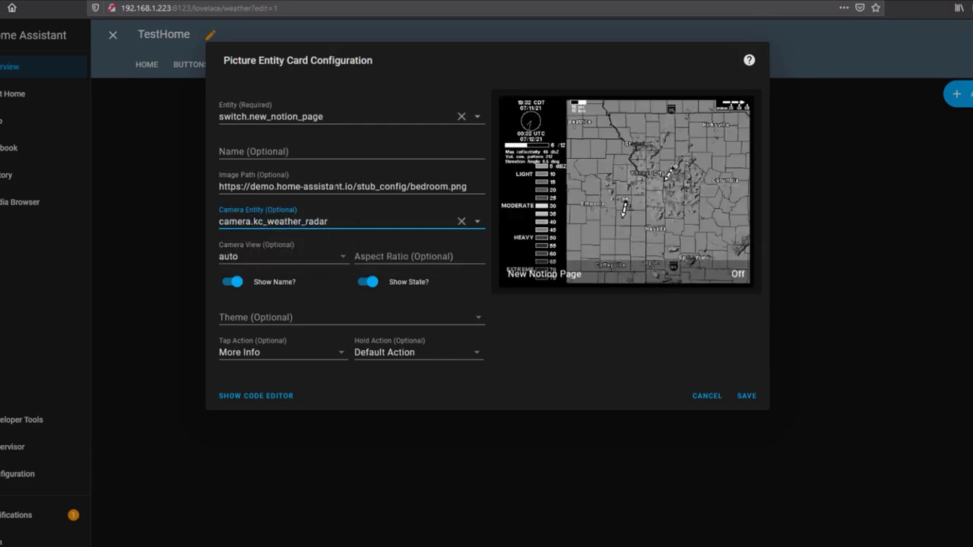
pyautogui.tripleClick(332, 186)
pyautogui.press('BackSpace')
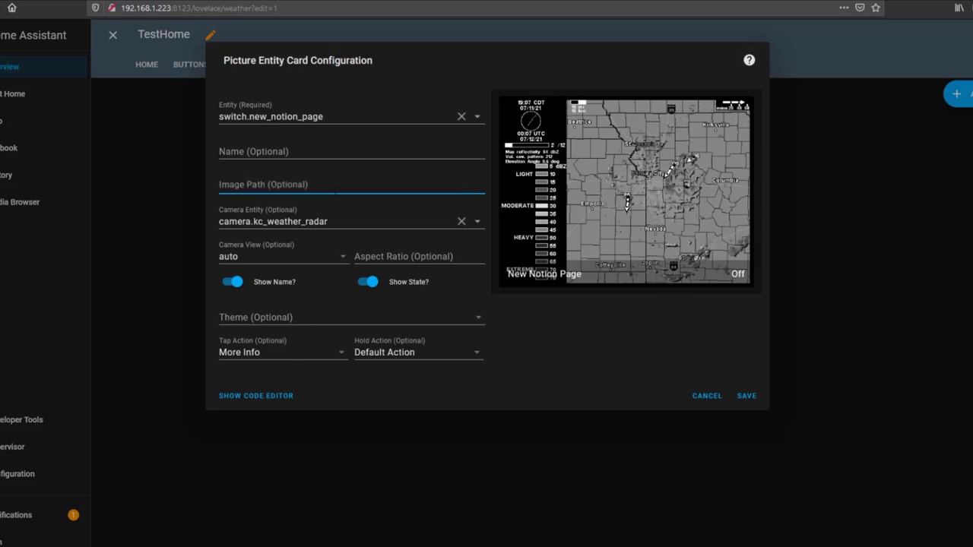
pyautogui.click(746, 395)
pyautogui.click(113, 34)
pyautogui.click(429, 227)
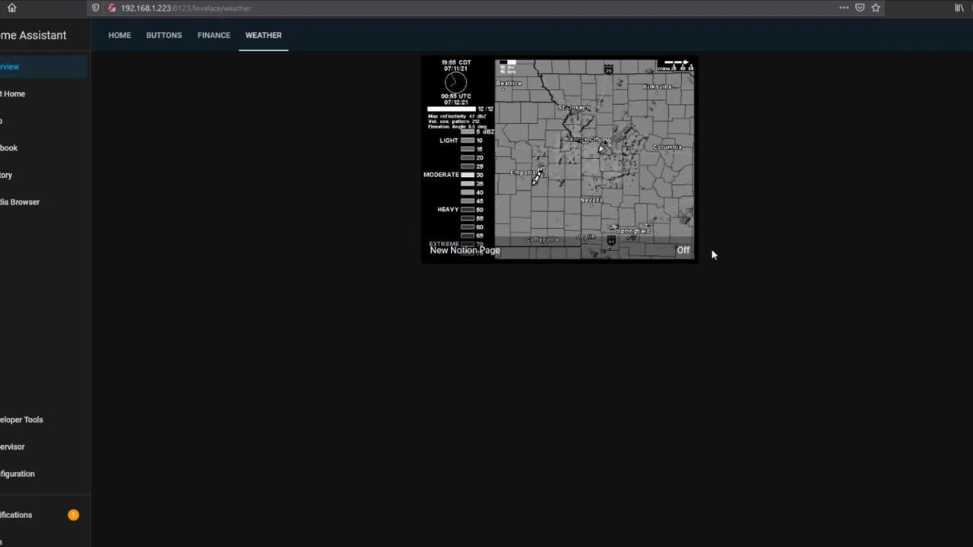
# Change the radar card's entity from the Notion switch to the TestHome weather entity, save it and finish editing the dashboard.
pyautogui.click(964, 35)
pyautogui.click(952, 68)
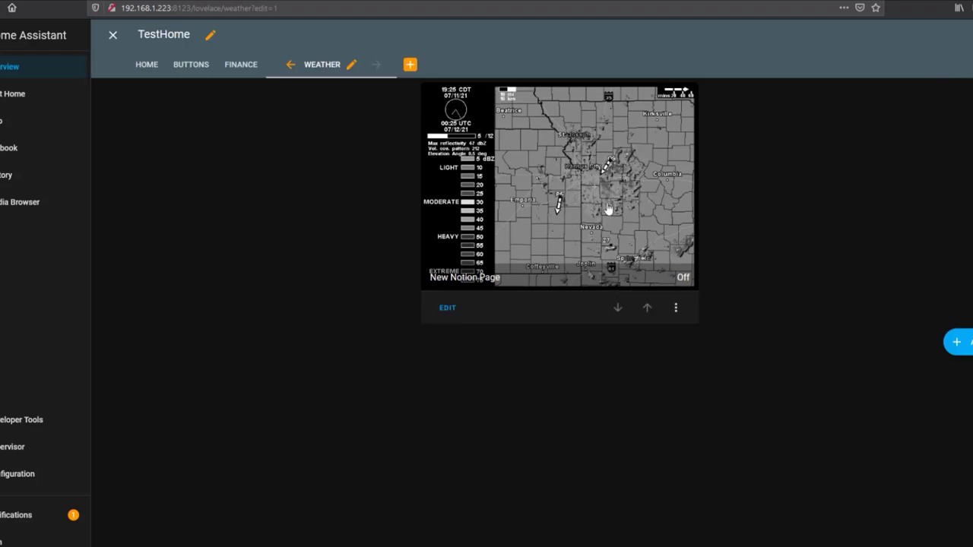
pyautogui.click(459, 310)
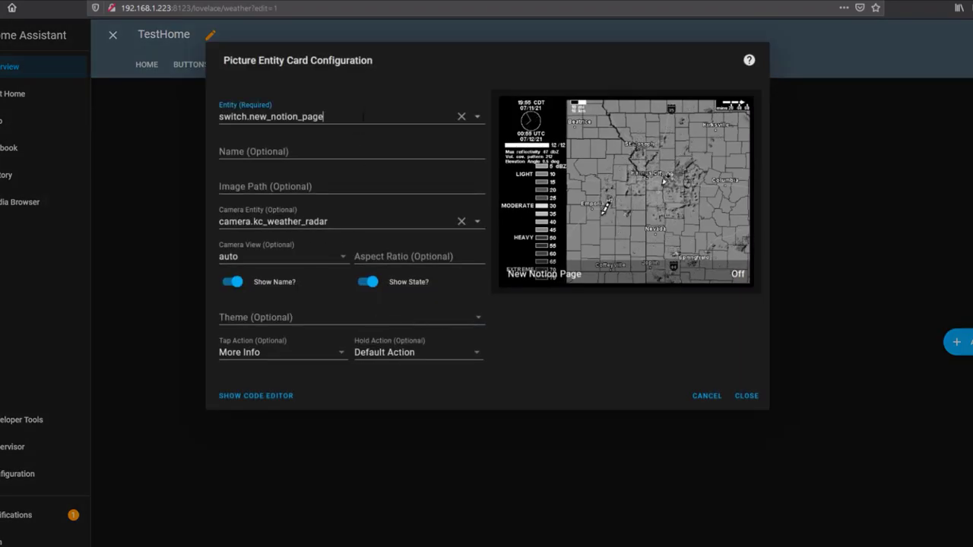
pyautogui.hotkey('ctrl', 'a')
pyautogui.write('weather')
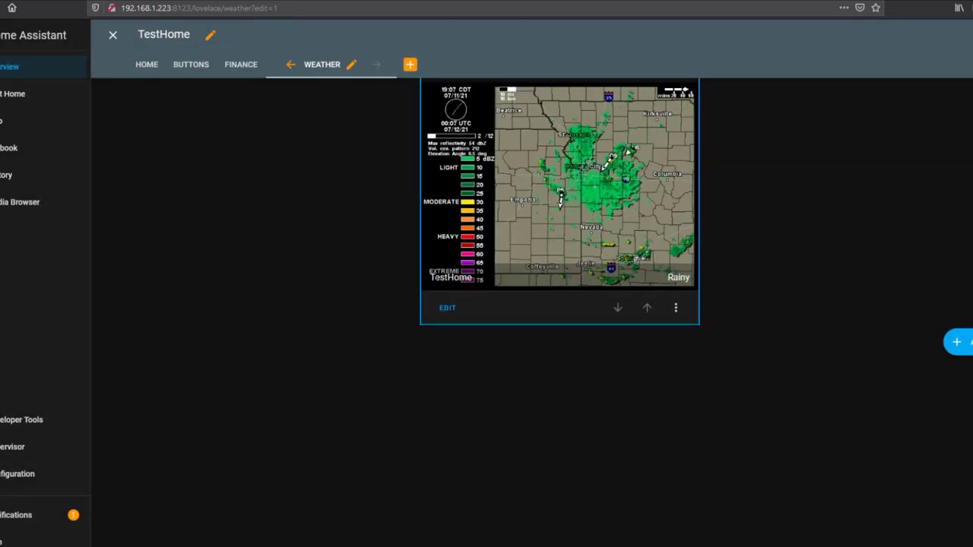
pyautogui.click(110, 38)
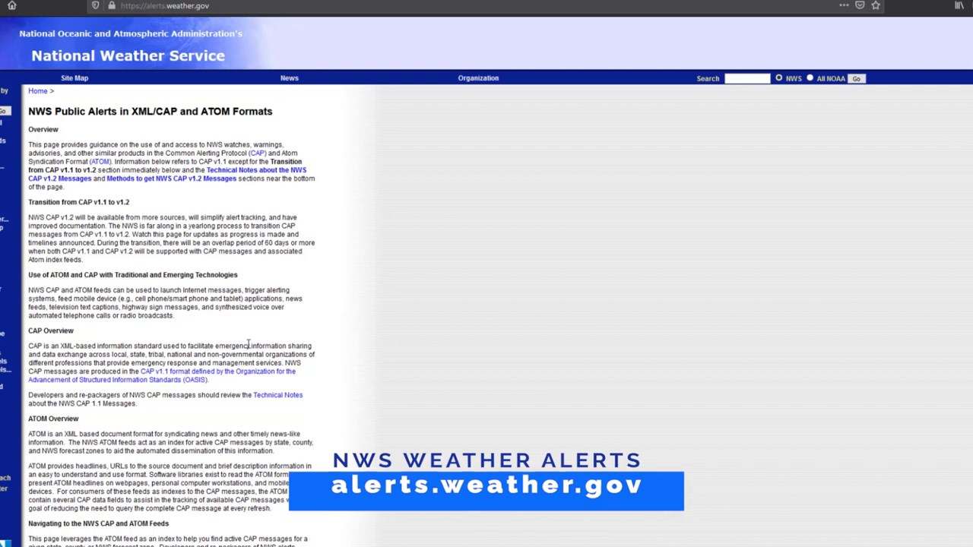
# Switch to alerts.weather.gov in the browser and open the county list for Missouri.
pyautogui.scroll(-3, 266, 369)
pyautogui.scroll(-9, 251, 347)
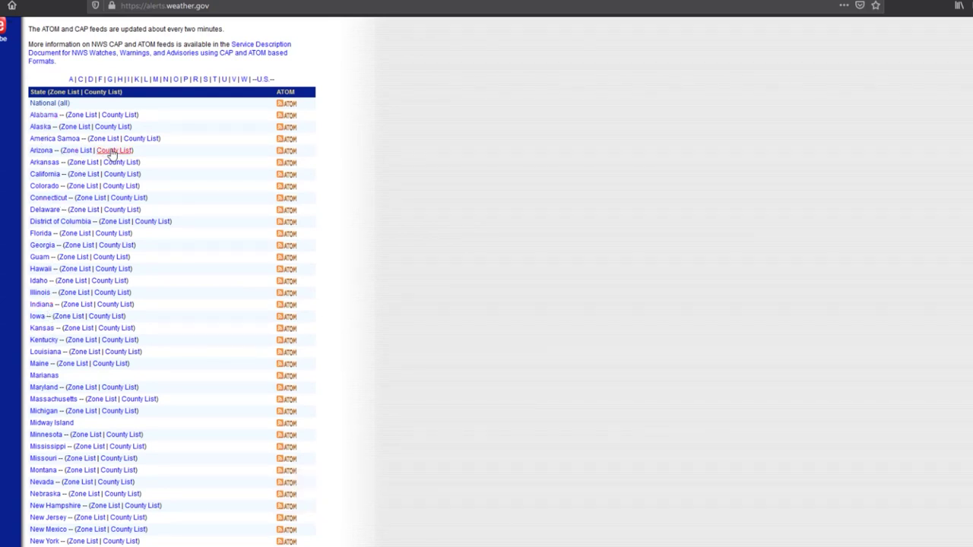
pyautogui.scroll(-2, 112, 154)
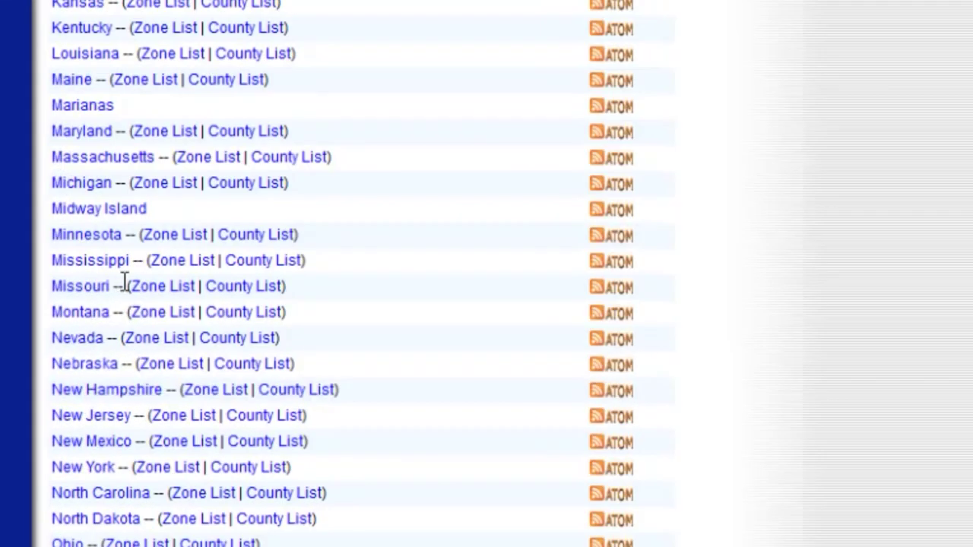
pyautogui.click(237, 289)
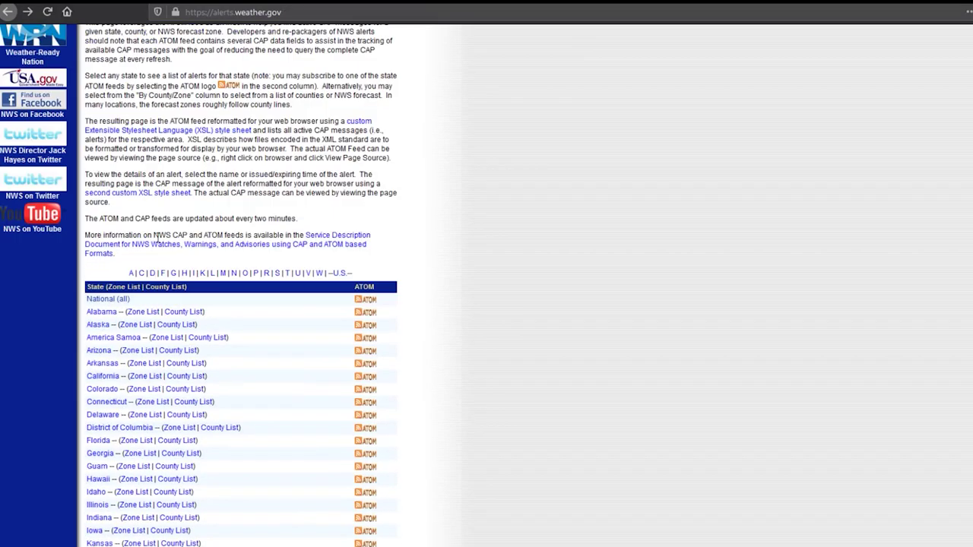
# Open the National (all) alerts listing and look through the current watches, warnings and advisories.
pyautogui.scroll(3, 104, 255)
pyautogui.scroll(-4, 104, 254)
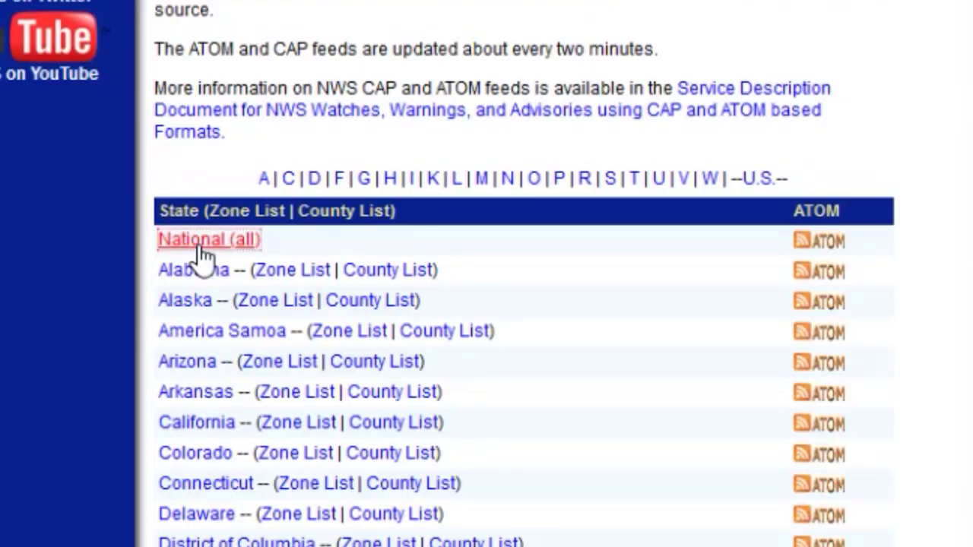
pyautogui.click(201, 255)
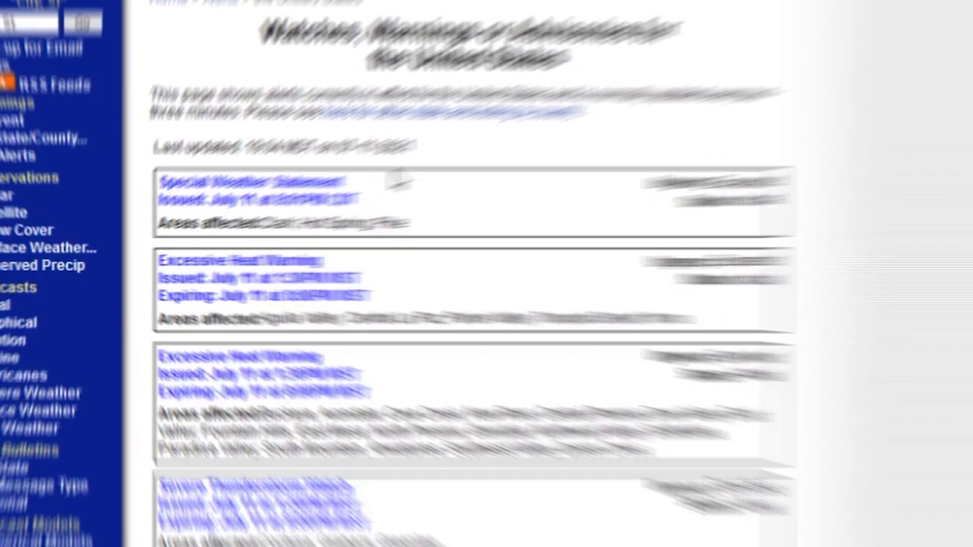
pyautogui.scroll(-10, 238, 456)
pyautogui.scroll(-5, 238, 456)
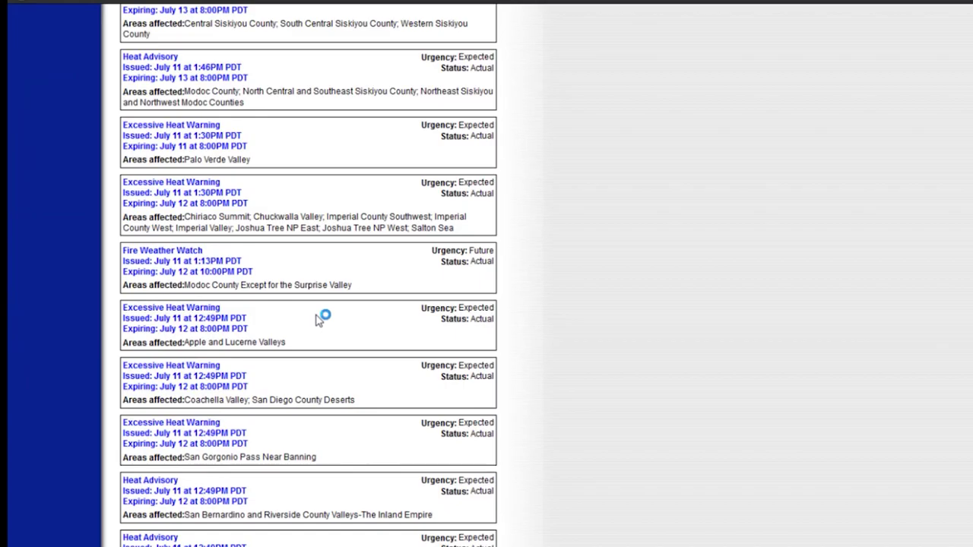
pyautogui.scroll(3, 315, 309)
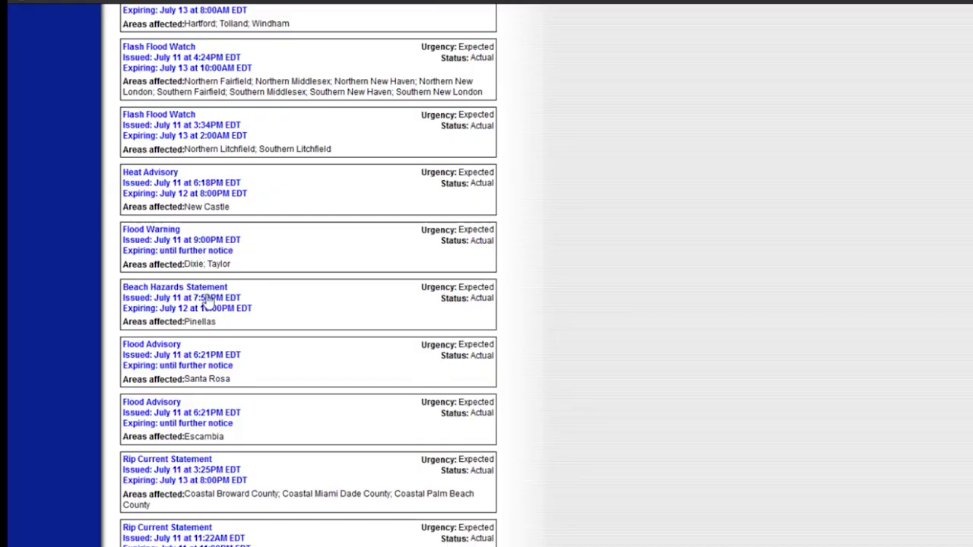
pyautogui.scroll(-4, 253, 363)
pyautogui.scroll(-20, 347, 389)
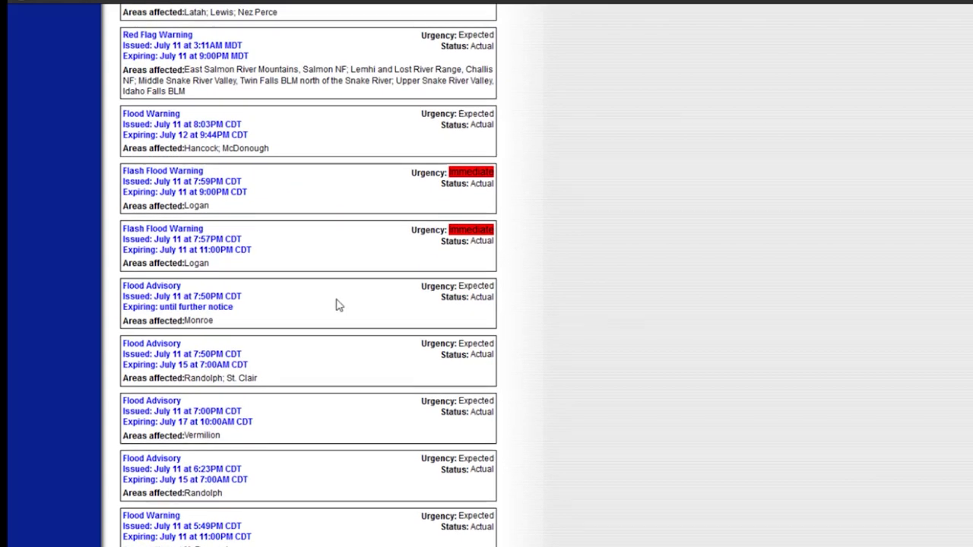
pyautogui.scroll(-5, 336, 285)
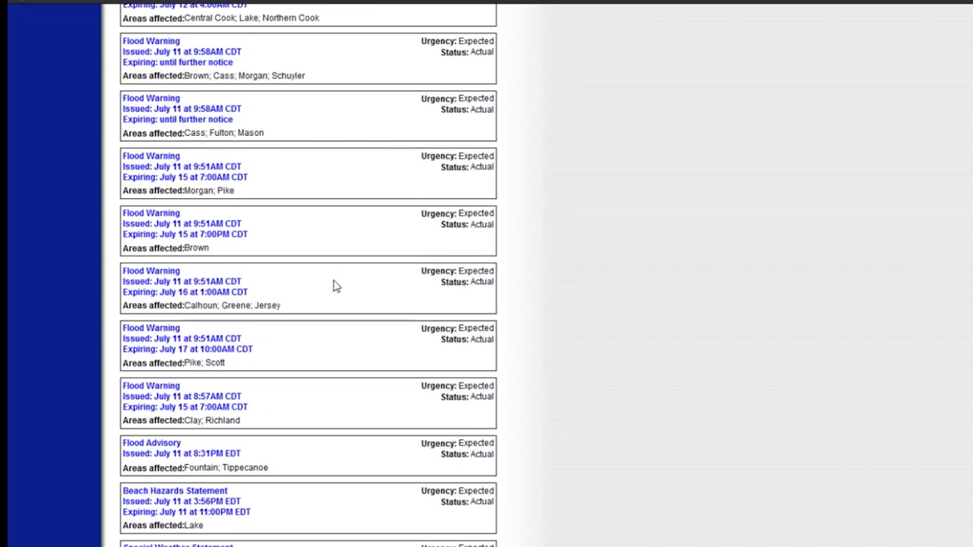
pyautogui.scroll(-8, 318, 315)
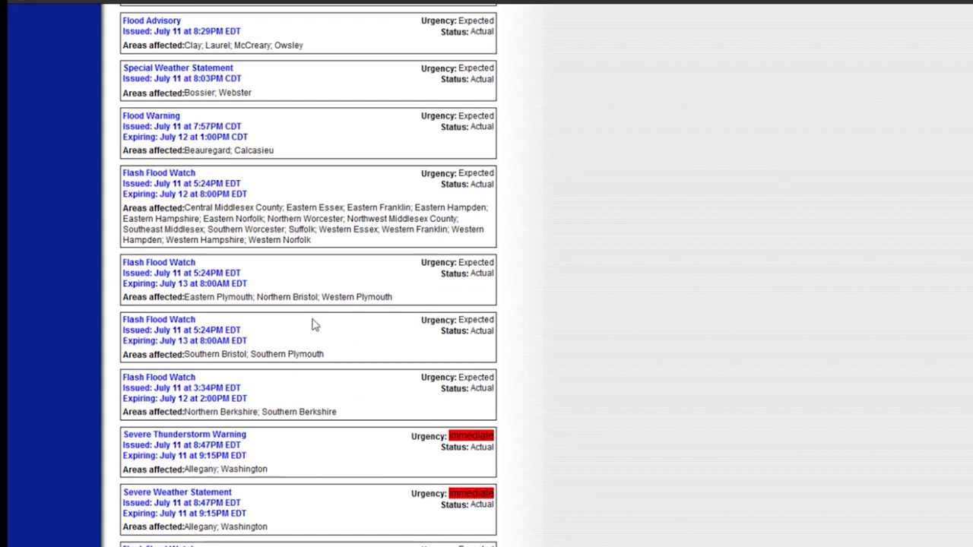
# Search the national alerts page for Thunder and open the Severe Thunderstorm Watch.
pyautogui.write('Thunder')
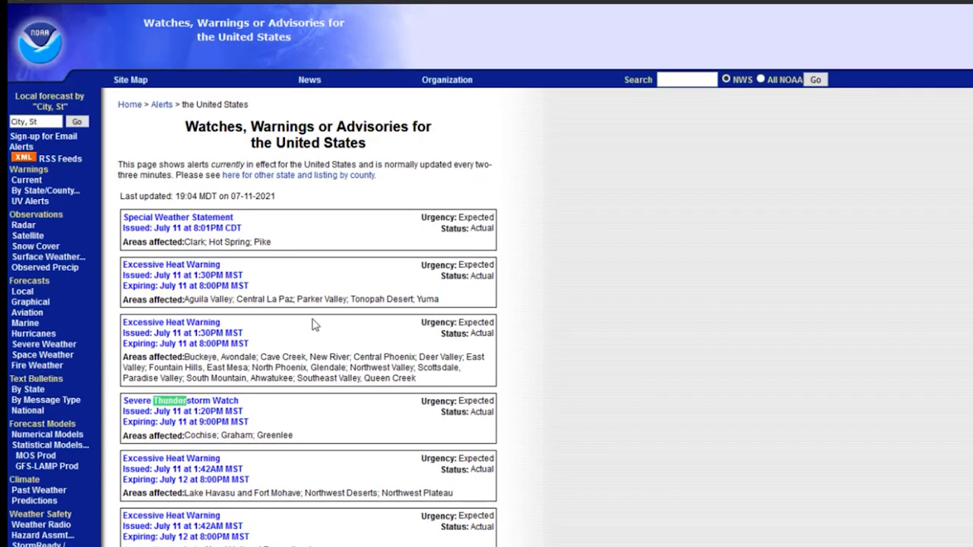
pyautogui.press('Escape')
pyautogui.click(182, 423)
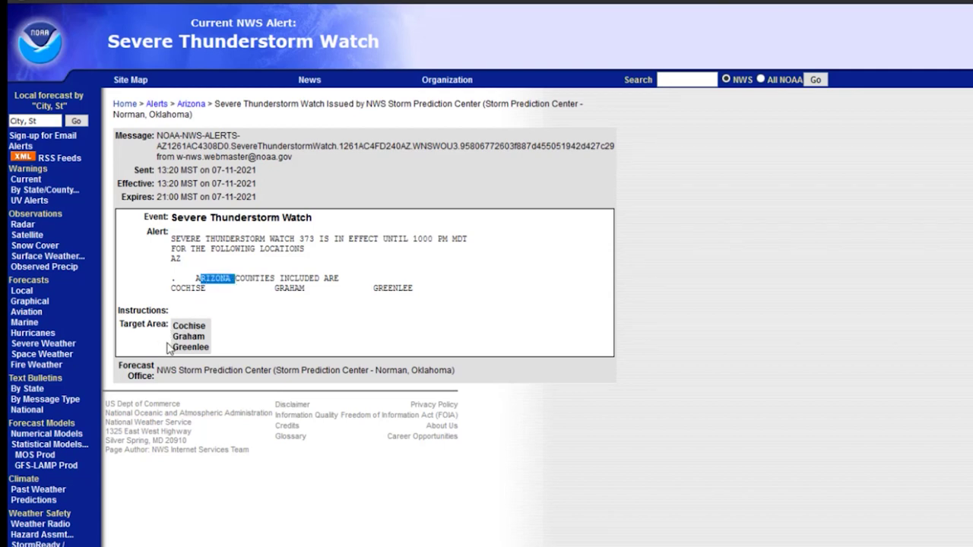
# View the Arizona alerts, return to the main alerts page, and open the county list for Arizona.
pyautogui.click(191, 106)
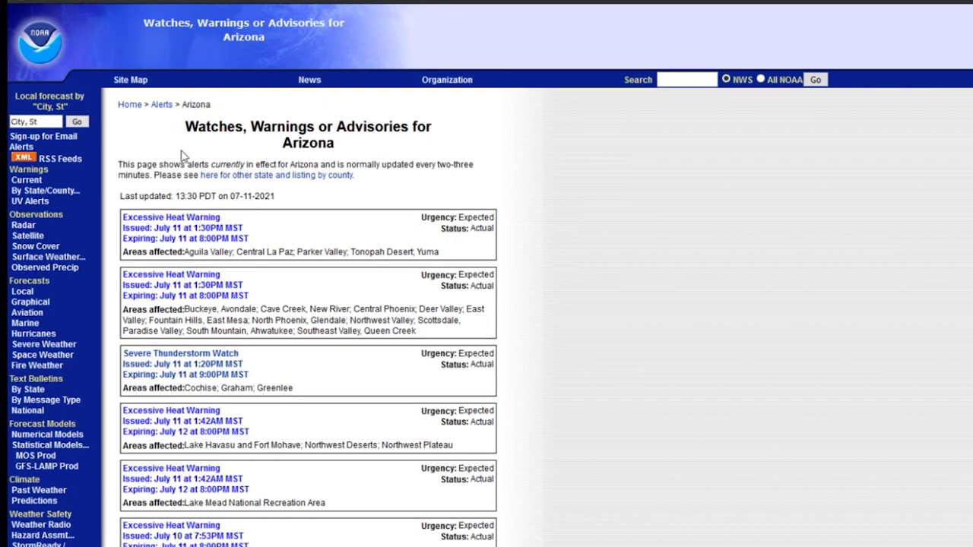
pyautogui.hotkey('alt', 'Left')
pyautogui.click(163, 108)
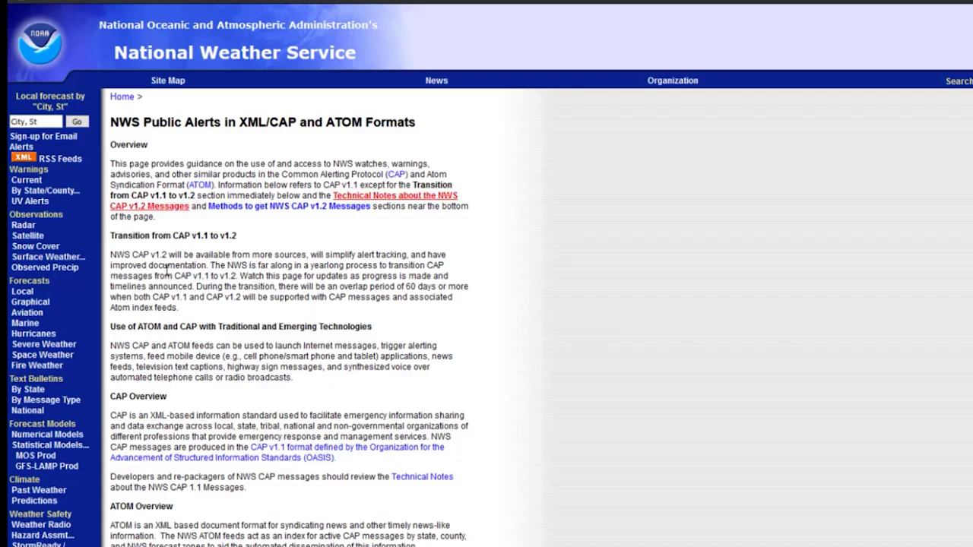
pyautogui.scroll(-15, 165, 271)
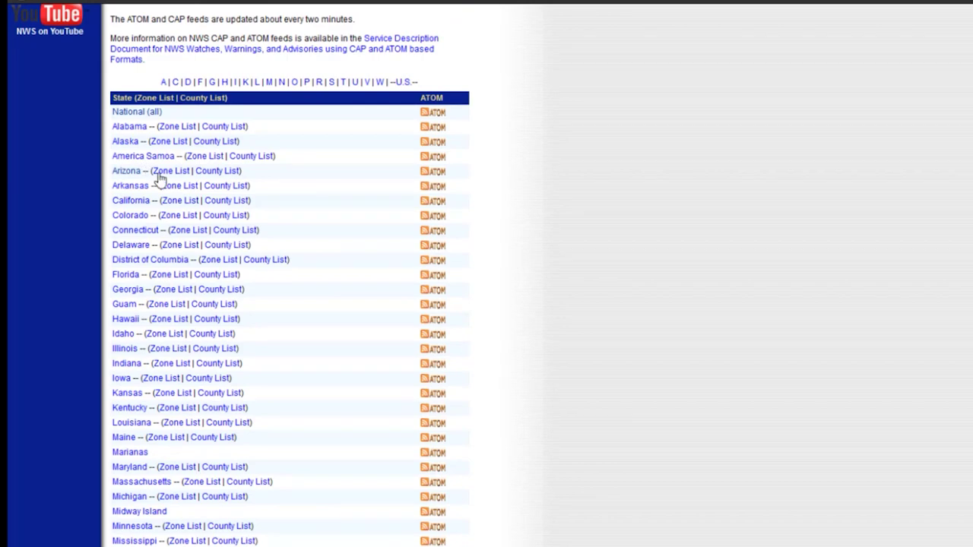
pyautogui.click(222, 172)
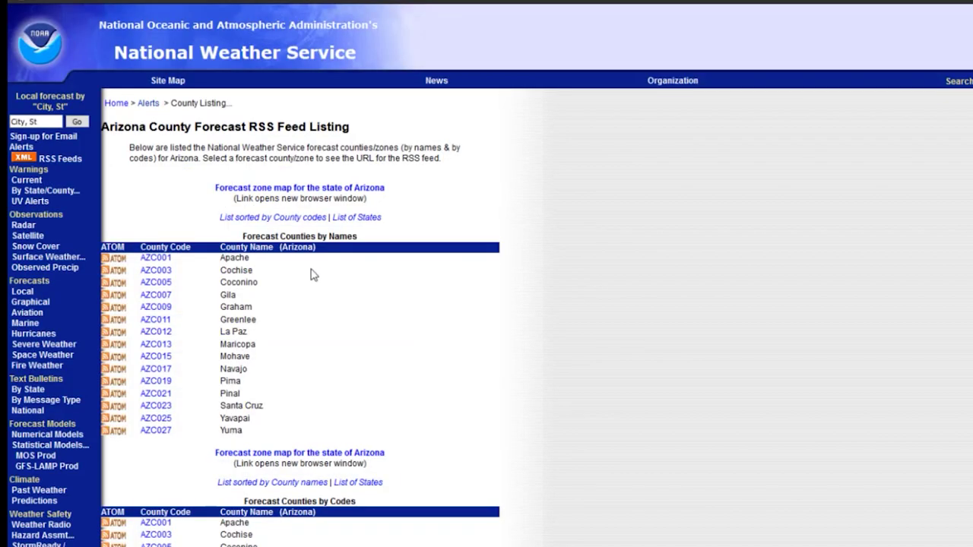
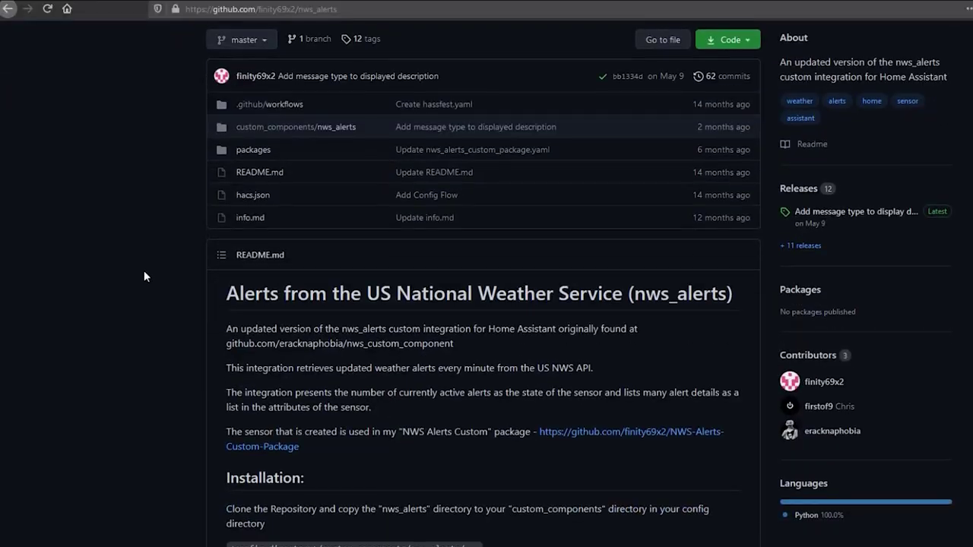
# Review the installation and configuration instructions in the README of the finity69x2/nws_alerts repository on GitHub.
pyautogui.scroll(-4, 143, 276)
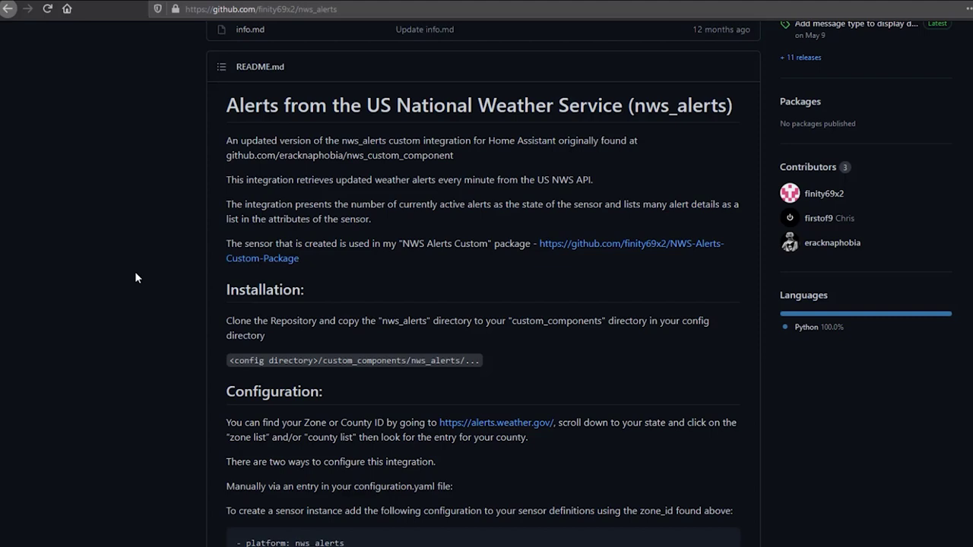
pyautogui.scroll(-3, 389, 167)
pyautogui.scroll(6, 519, 203)
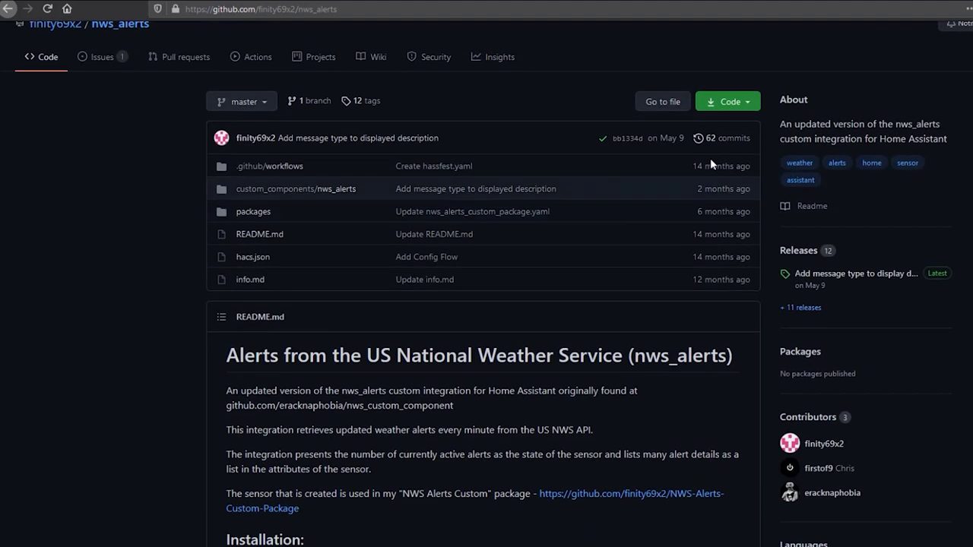
# Download the nws_alerts repository as a ZIP and open nws_alerts-master.zip with Windows Explorer.
pyautogui.click(723, 108)
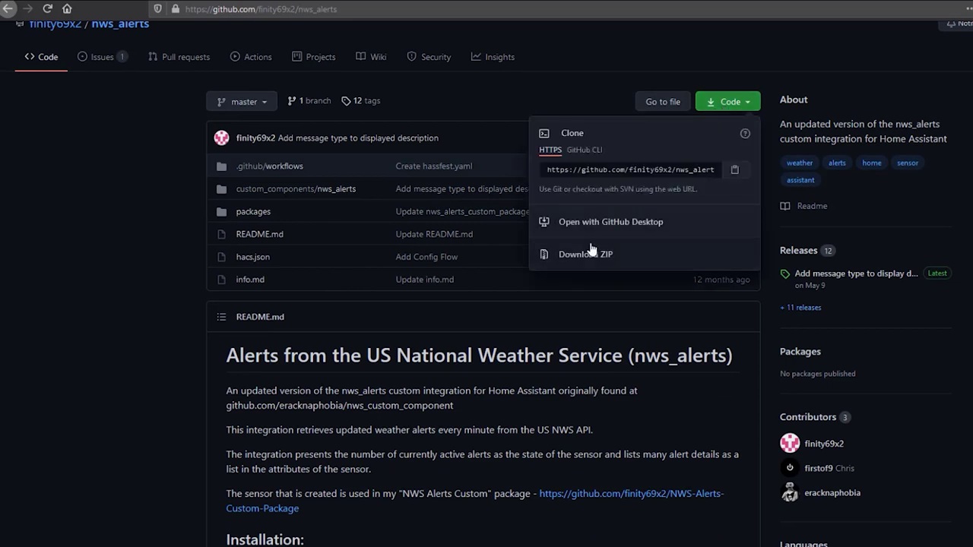
pyautogui.click(590, 253)
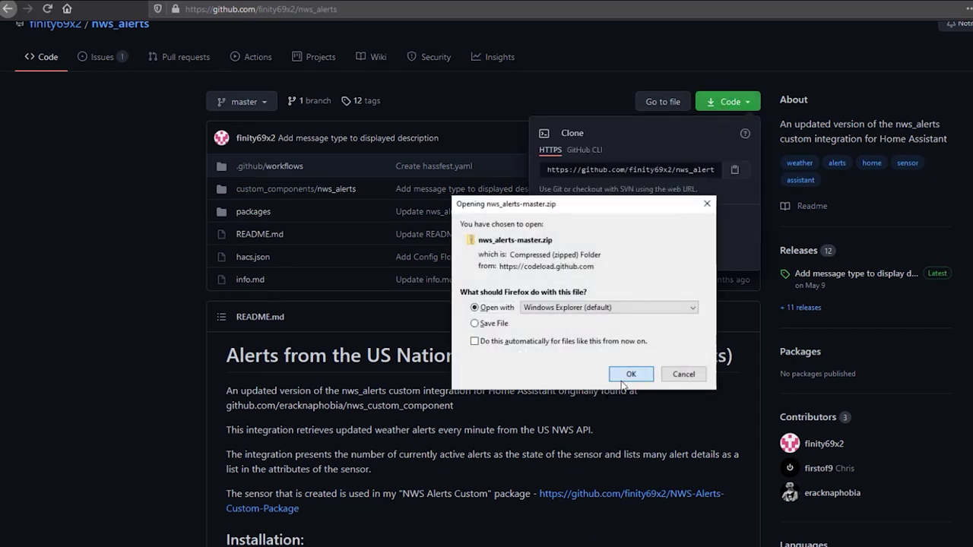
pyautogui.click(631, 373)
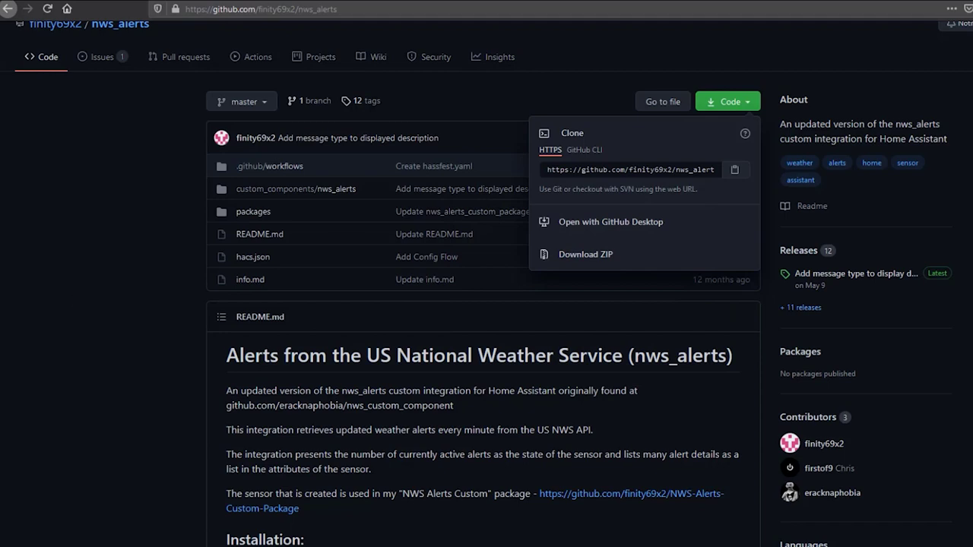
pyautogui.moveTo(114, 129); pyautogui.dragTo(834, 95)
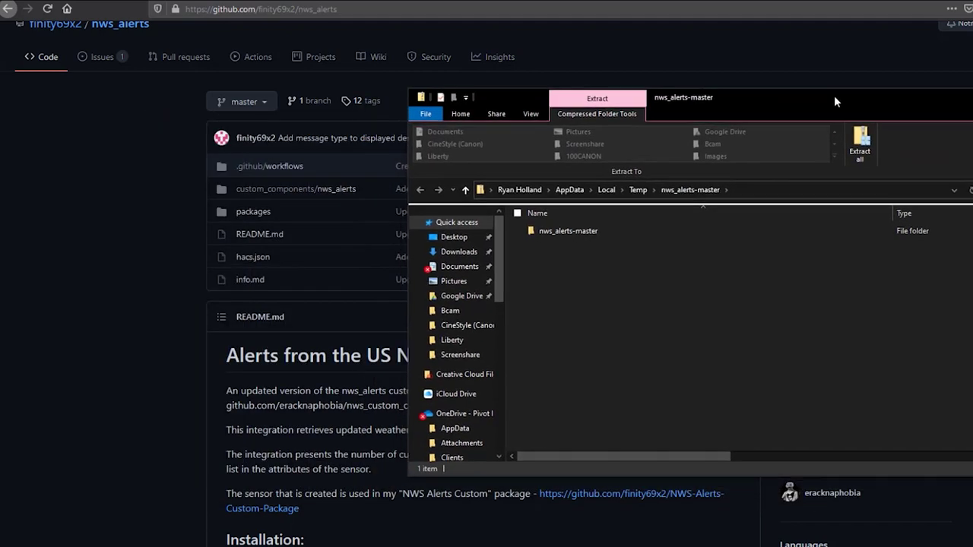
# Browse the archive into nws_alerts-master and its custom_components folder, and select the nws_alerts folder.
pyautogui.click(589, 234)
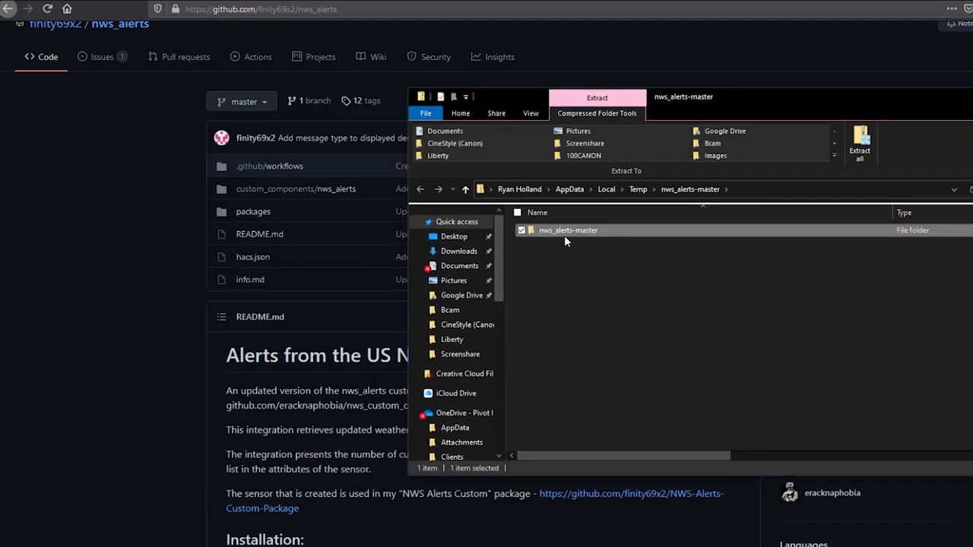
pyautogui.doubleClick(564, 235)
pyautogui.doubleClick(574, 245)
pyautogui.click(553, 231)
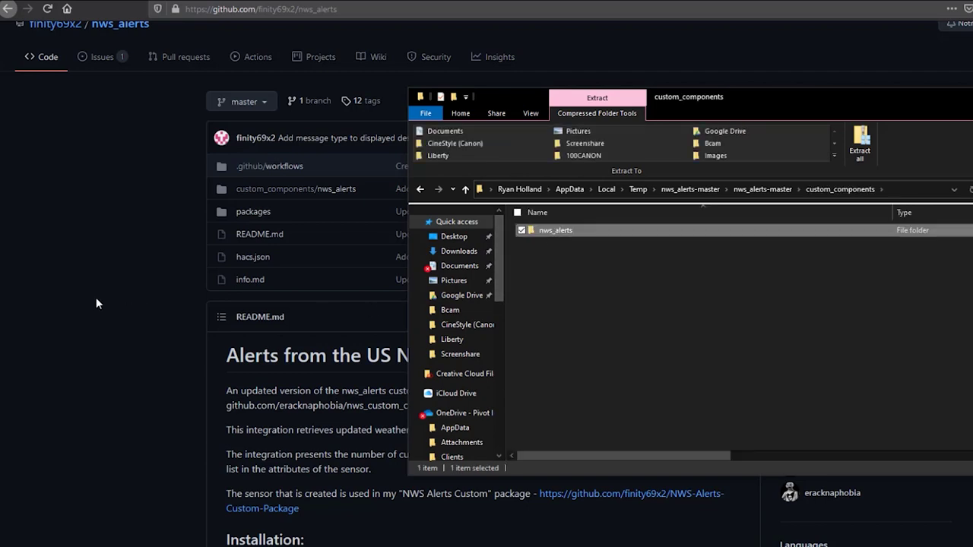
# Copy the nws_alerts folder from the archive into custom_components in the Home Assistant config share, and open the copy.
pyautogui.click(84, 291)
pyautogui.scroll(-4, 84, 288)
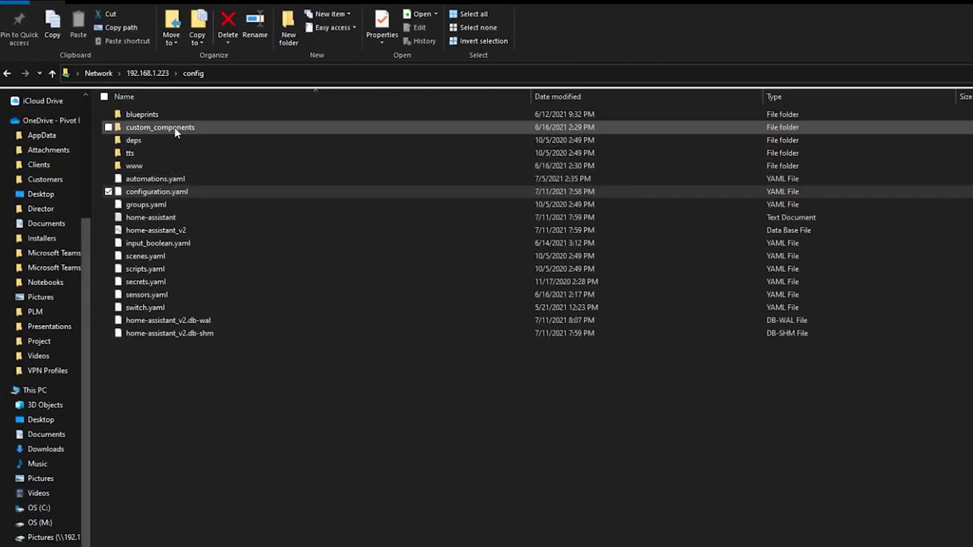
pyautogui.doubleClick(174, 127)
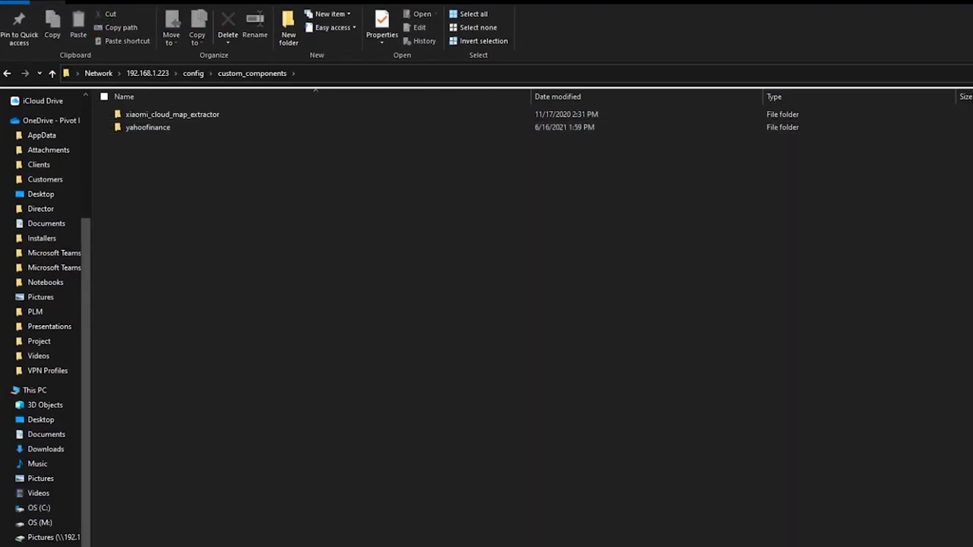
pyautogui.click(221, 535)
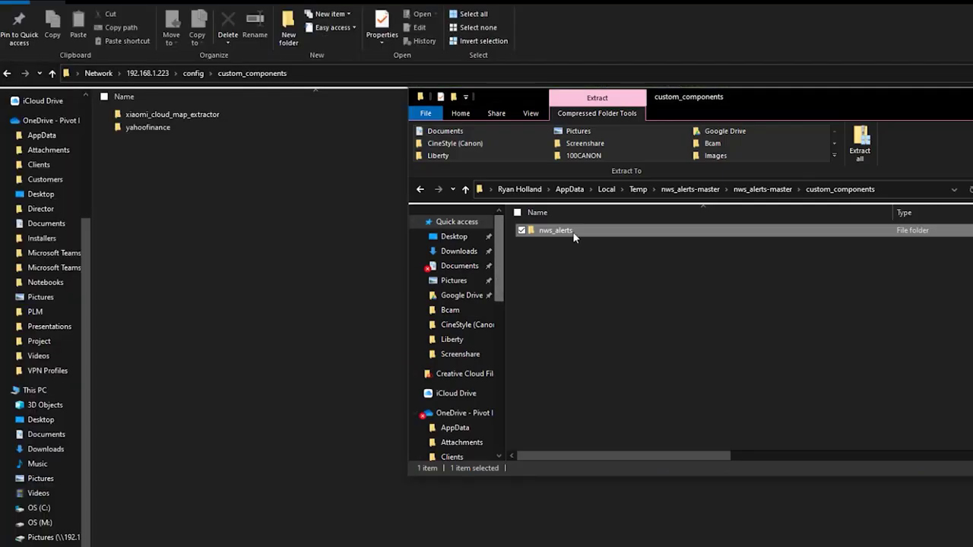
pyautogui.moveTo(574, 237); pyautogui.dragTo(150, 199)
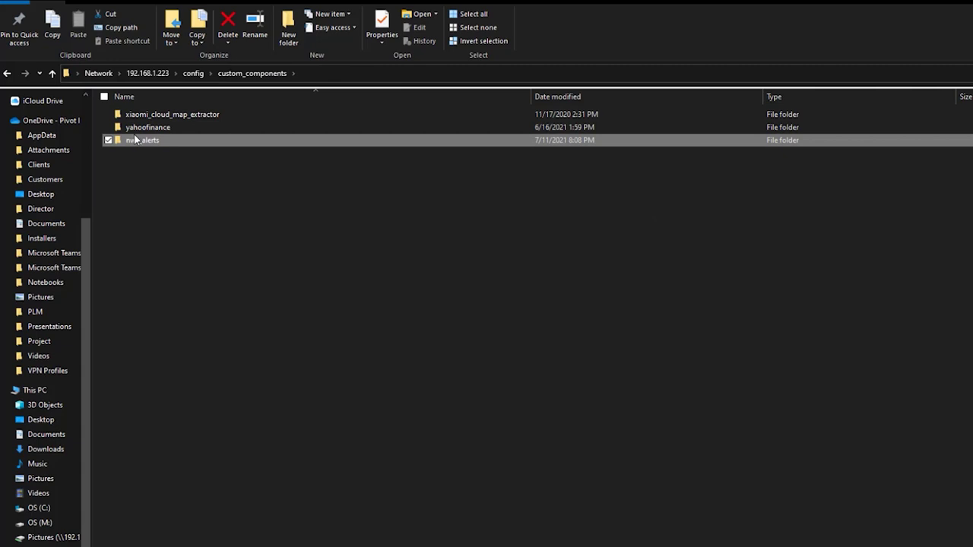
pyautogui.doubleClick(137, 140)
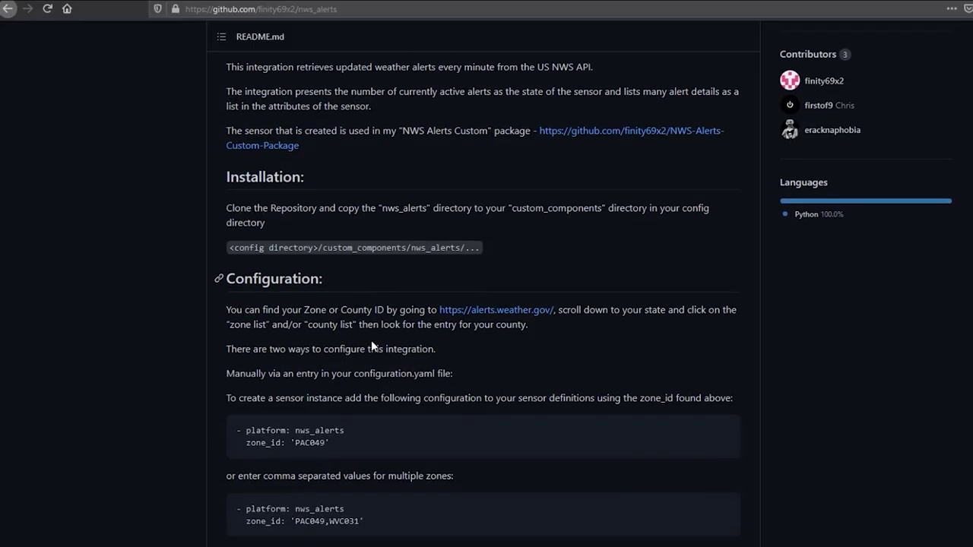
# Review the README's manual configuration section, including the sample sensor entry with platform nws_alerts and its zone_id.
pyautogui.scroll(-2, 370, 340)
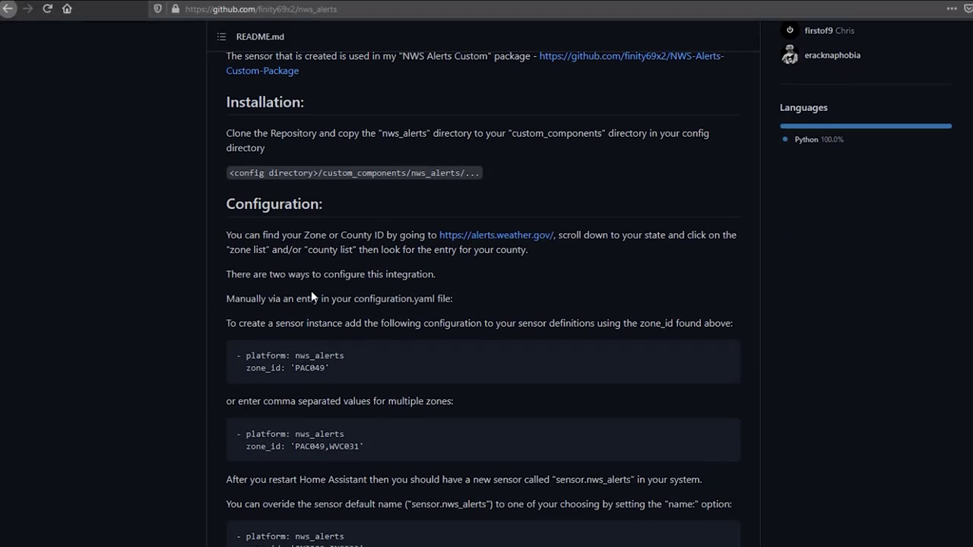
pyautogui.moveTo(237, 351); pyautogui.dragTo(344, 374)
pyautogui.click(344, 374)
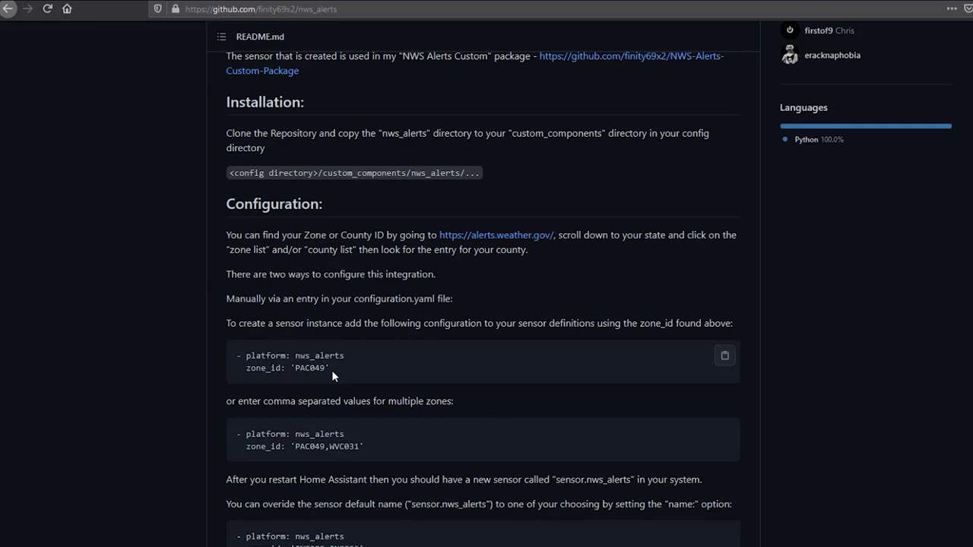
pyautogui.scroll(6, 188, 295)
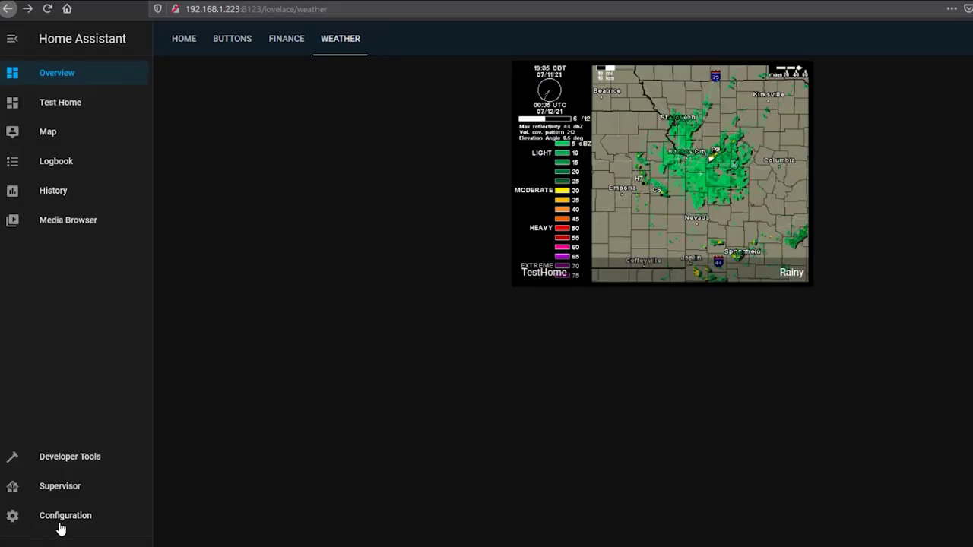
# Switch to Home Assistant and restart the server from its Server Controls configuration page.
pyautogui.click(60, 520)
pyautogui.scroll(-5, 696, 451)
pyautogui.click(696, 451)
pyautogui.click(641, 368)
pyautogui.click(326, 294)
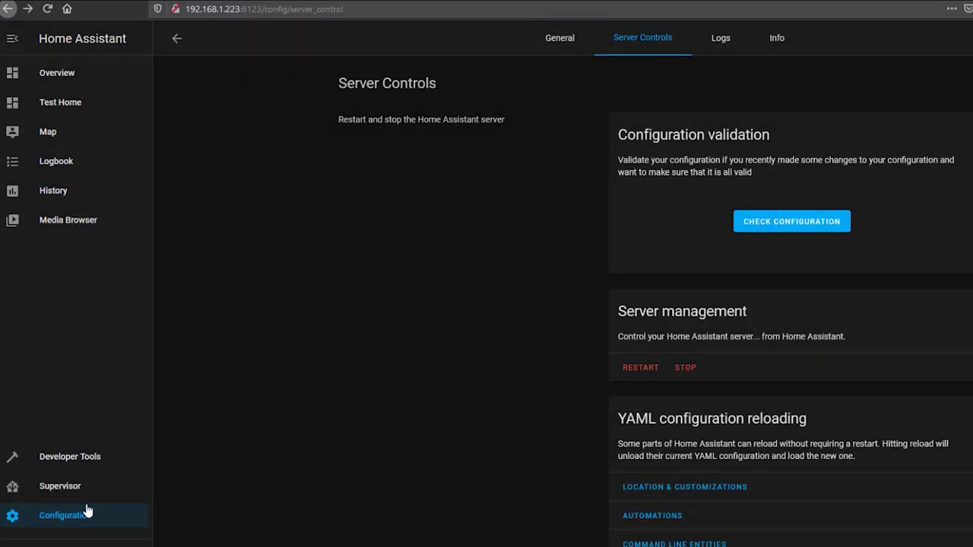
# Start setting up a new integration, search for nws, and choose NWS Alerts.
pyautogui.click(48, 524)
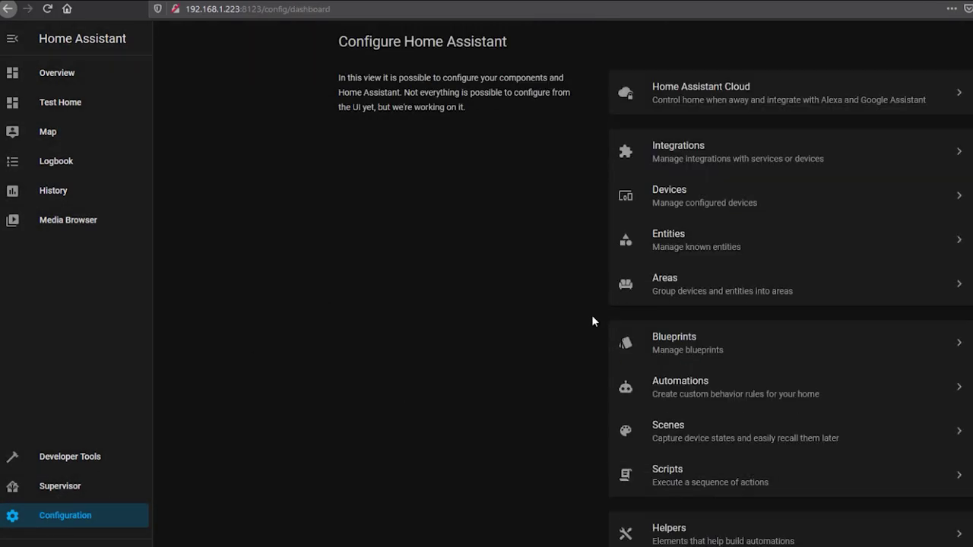
pyautogui.click(704, 165)
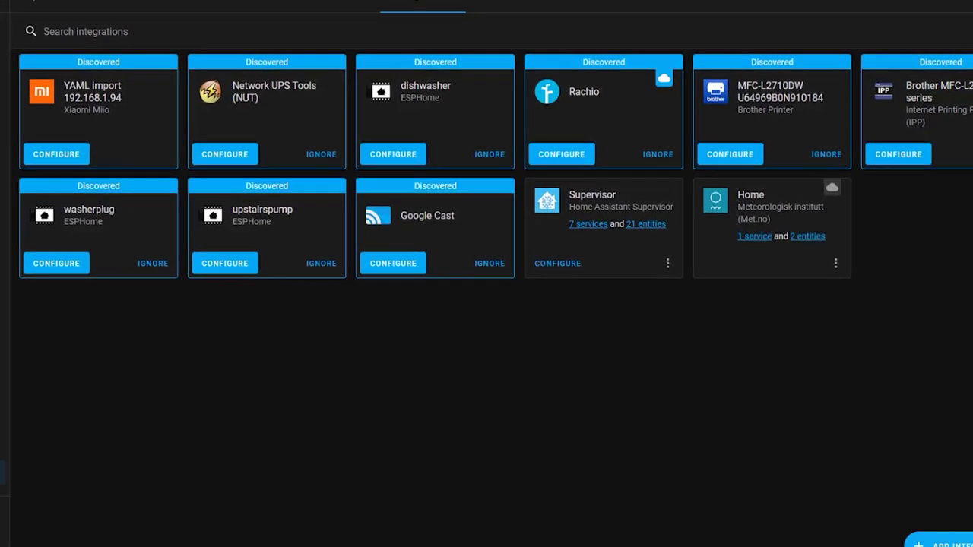
pyautogui.click(907, 532)
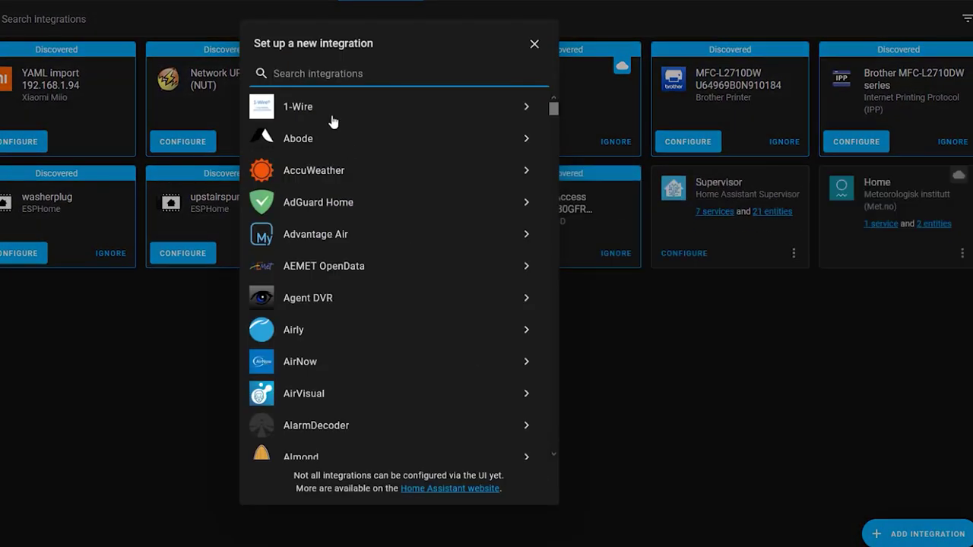
pyautogui.write('nss')
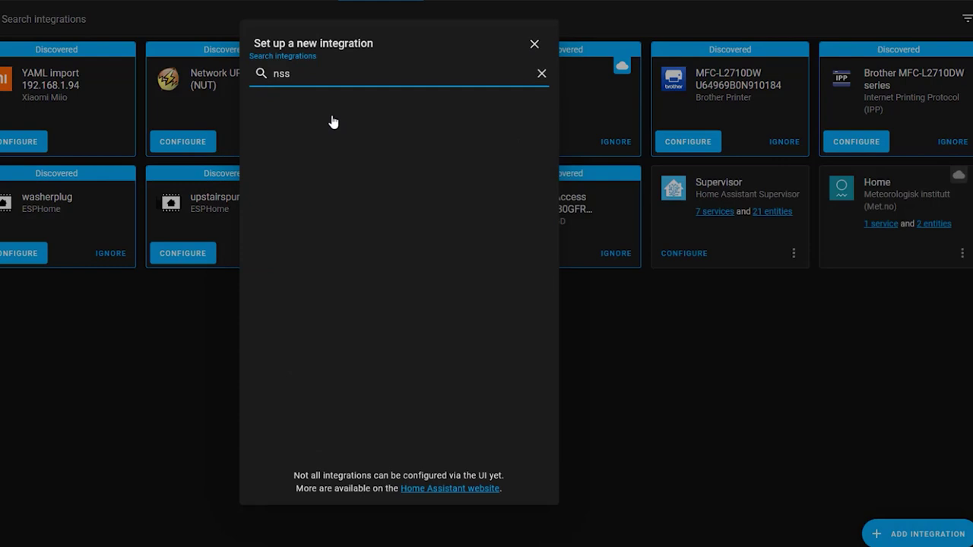
pyautogui.press('BackSpace')
pyautogui.press('BackSpace')
pyautogui.write('ws')
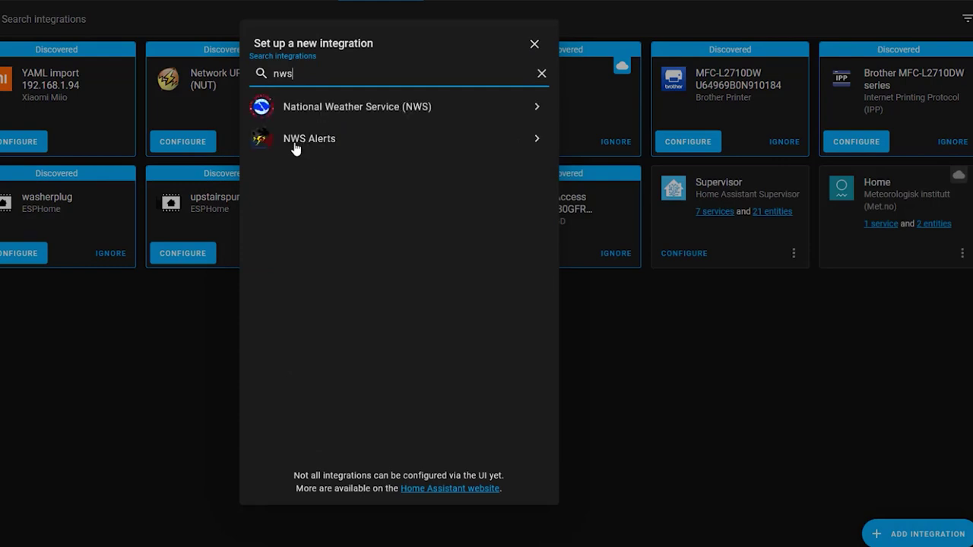
pyautogui.click(297, 140)
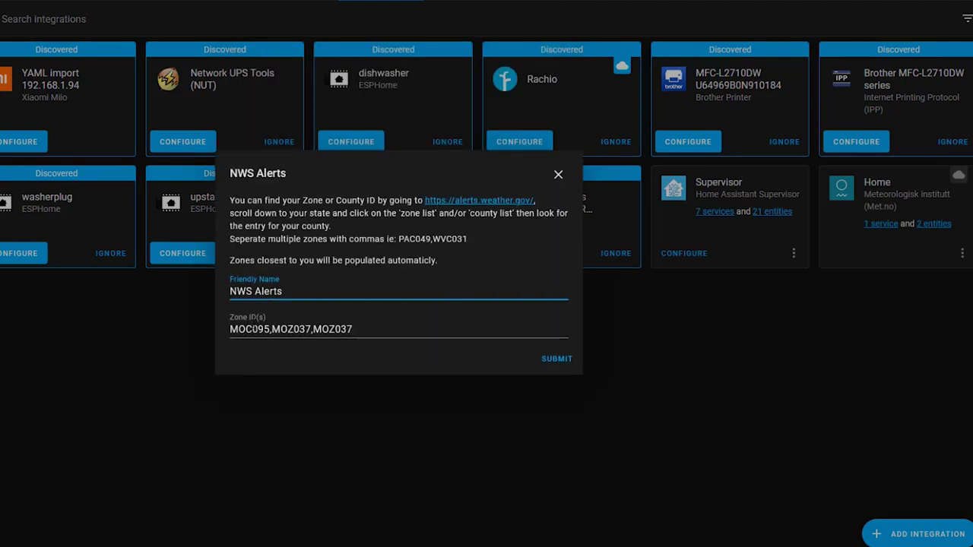
# Submit the NWS Alerts setup with the prefilled friendly name and zone IDs MOC095,MOZ037,MOZ037, and finish it.
pyautogui.moveTo(270, 329); pyautogui.dragTo(332, 329)
pyautogui.click(384, 335)
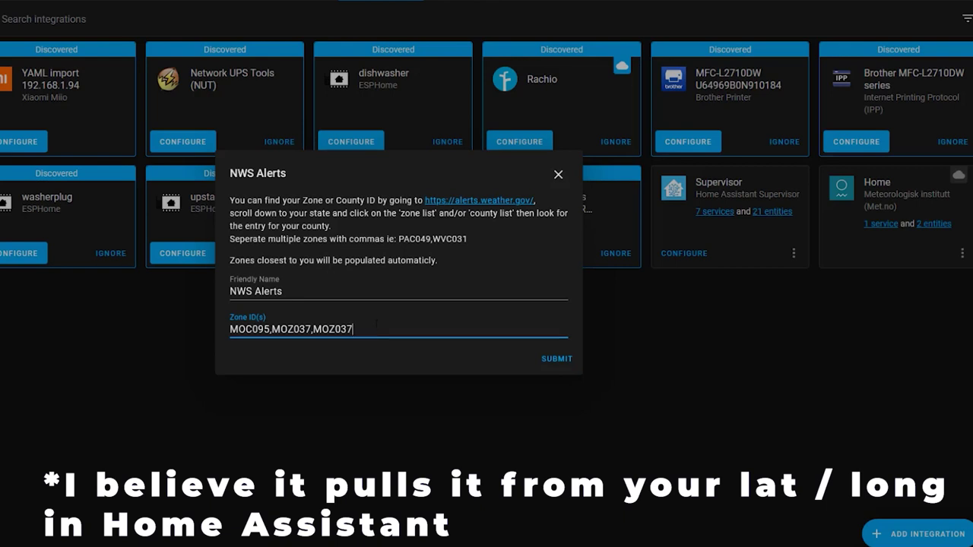
pyautogui.moveTo(352, 329); pyautogui.dragTo(292, 329)
pyautogui.click(251, 329)
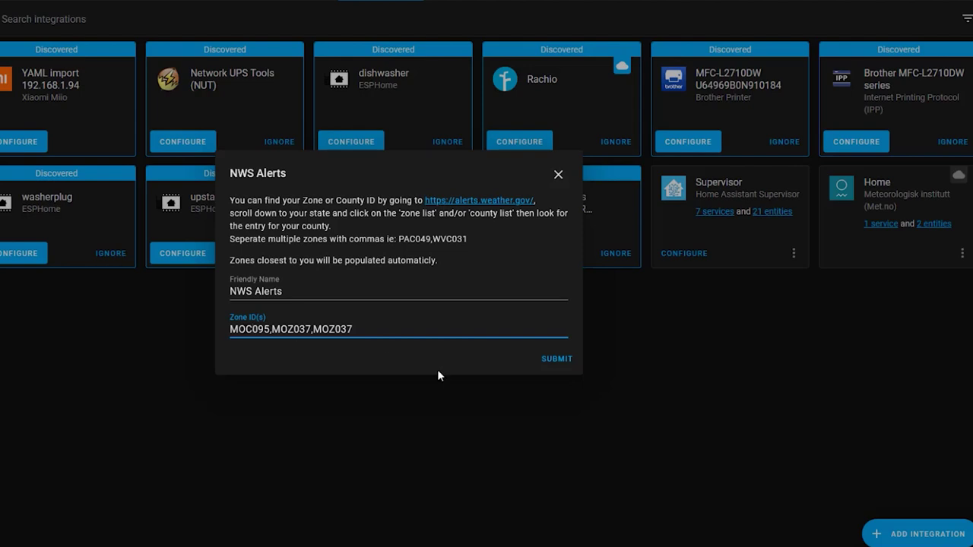
pyautogui.click(560, 360)
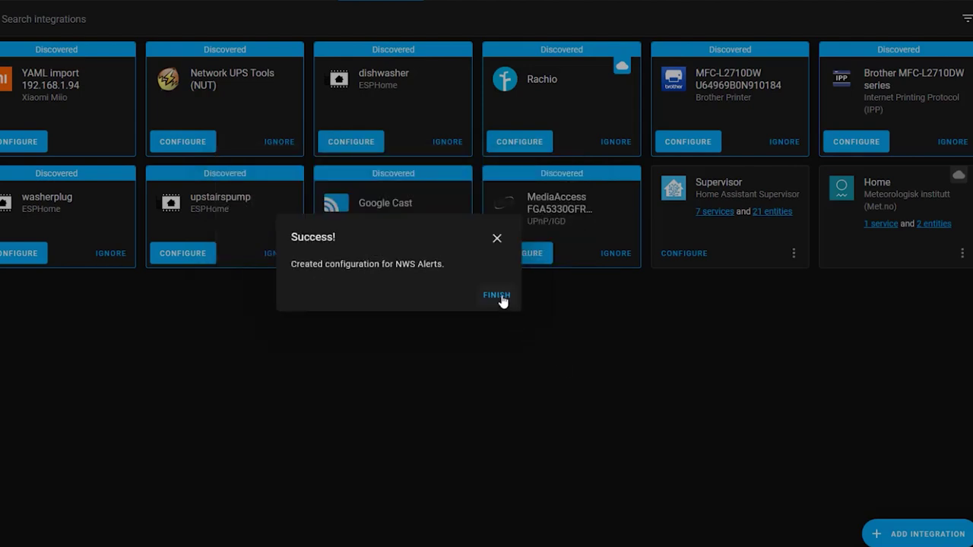
pyautogui.click(496, 296)
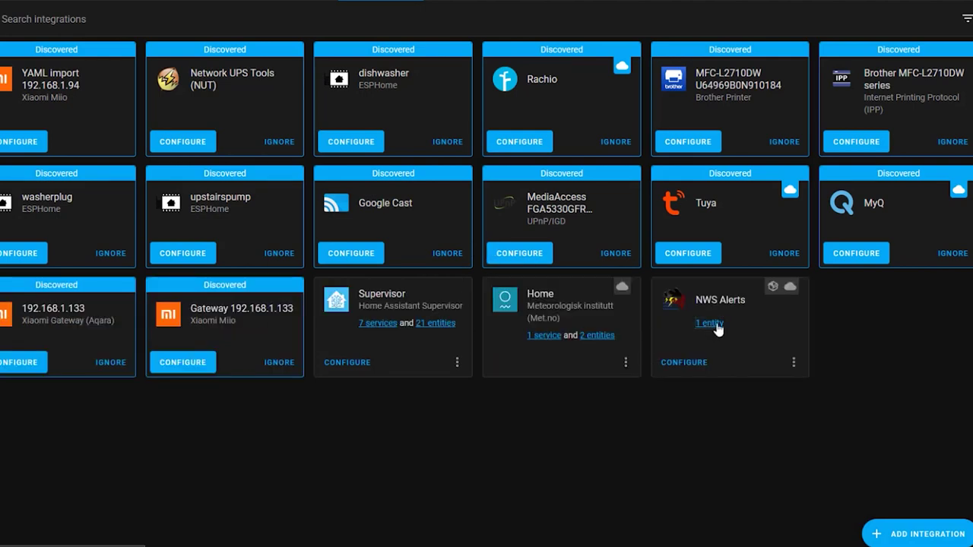
# Open the settings of the NWS Alerts integration's entity, copy its entity ID, and close the settings.
pyautogui.click(709, 323)
pyautogui.click(62, 89)
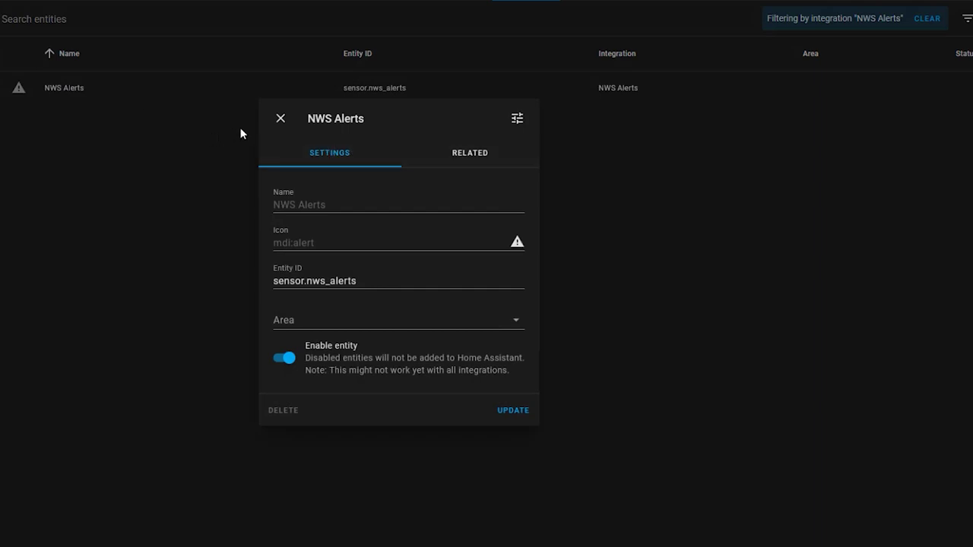
pyautogui.doubleClick(315, 280)
pyautogui.click(279, 123)
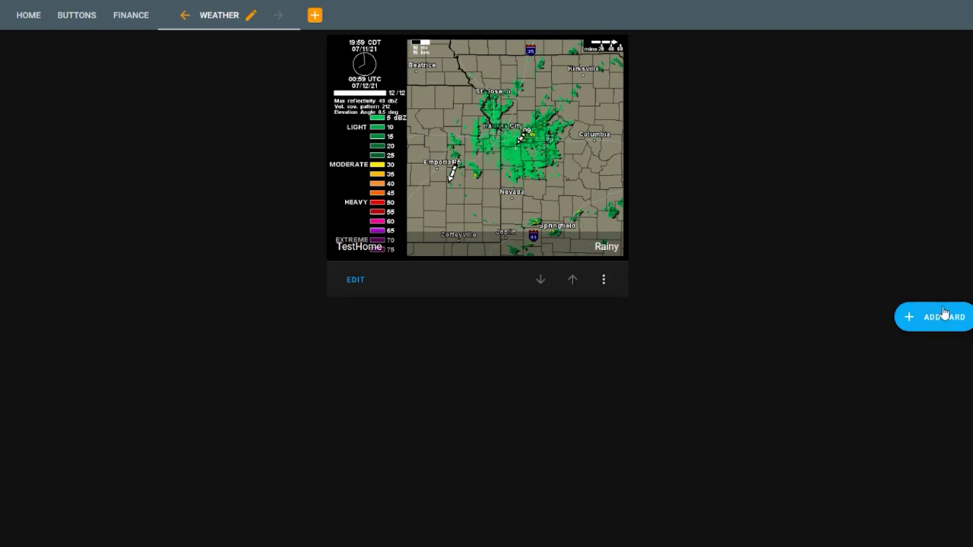
# Add an Entities card showing sensor.nws_alerts to the WEATHER view and save it.
pyautogui.click(945, 317)
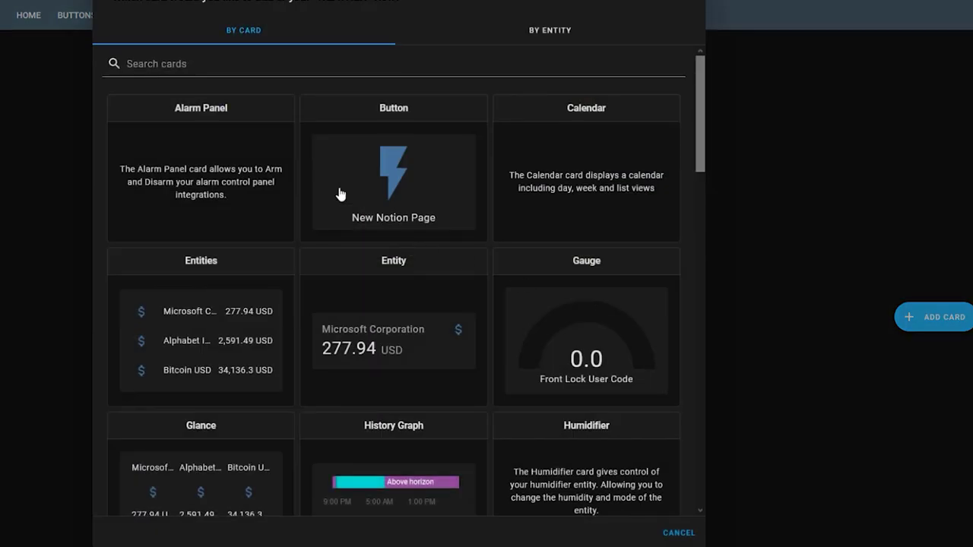
pyautogui.click(330, 64)
pyautogui.write('ent')
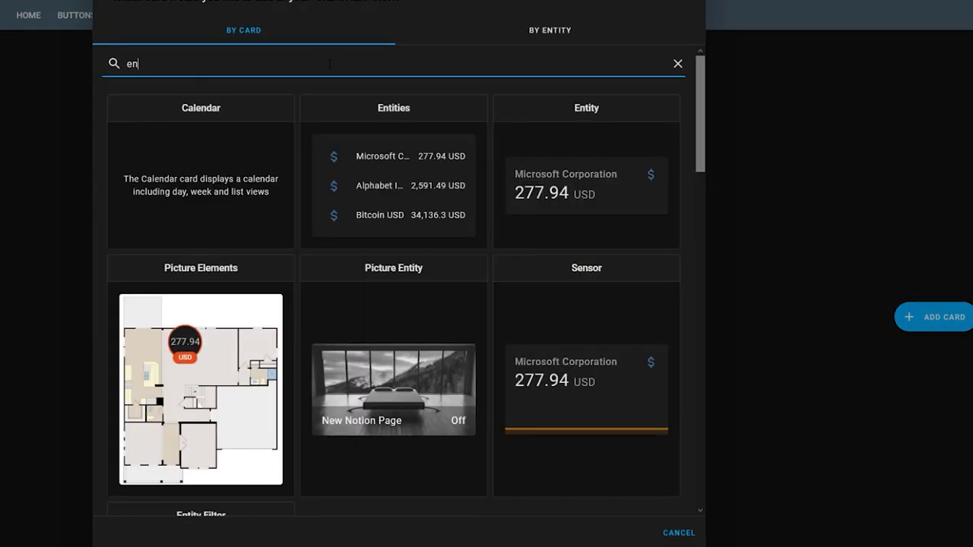
pyautogui.click(272, 167)
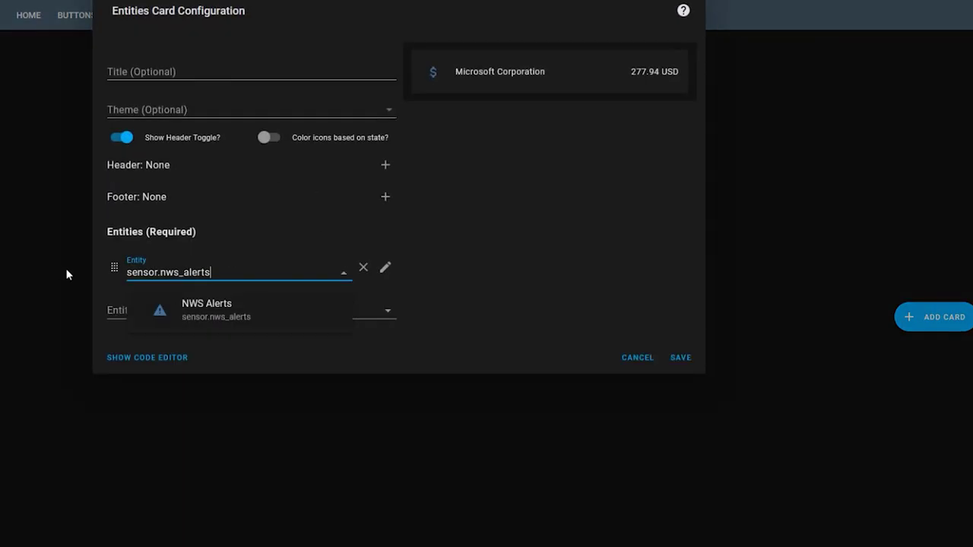
pyautogui.click(286, 319)
pyautogui.click(701, 362)
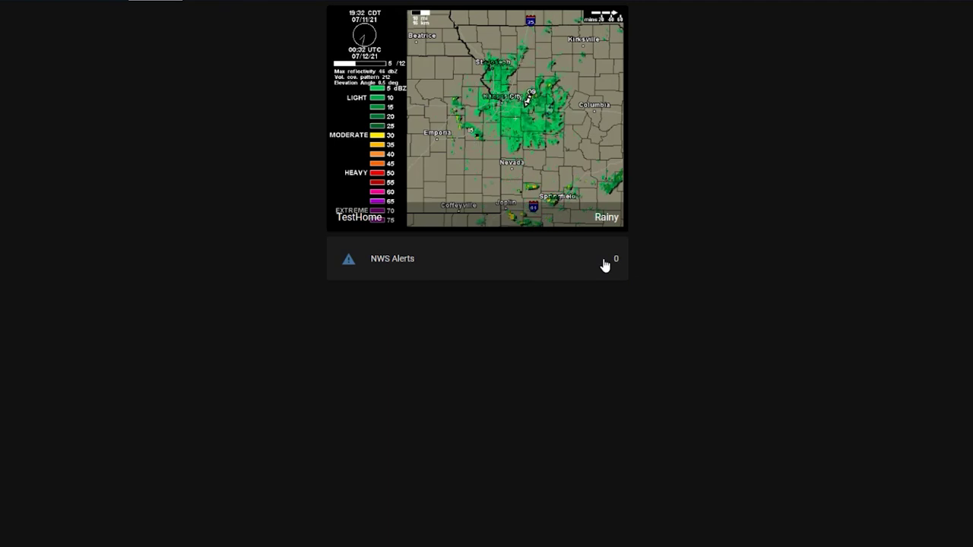
# Open the NWS Alerts details from the new card, examine the Title and Display desc attributes, and close them.
pyautogui.click(403, 263)
pyautogui.click(340, 310)
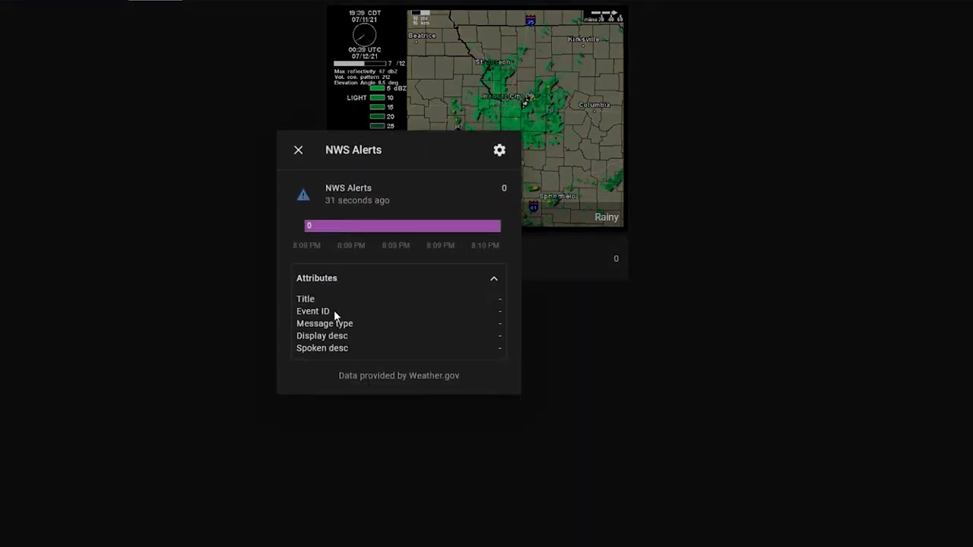
pyautogui.moveTo(296, 301); pyautogui.dragTo(314, 301)
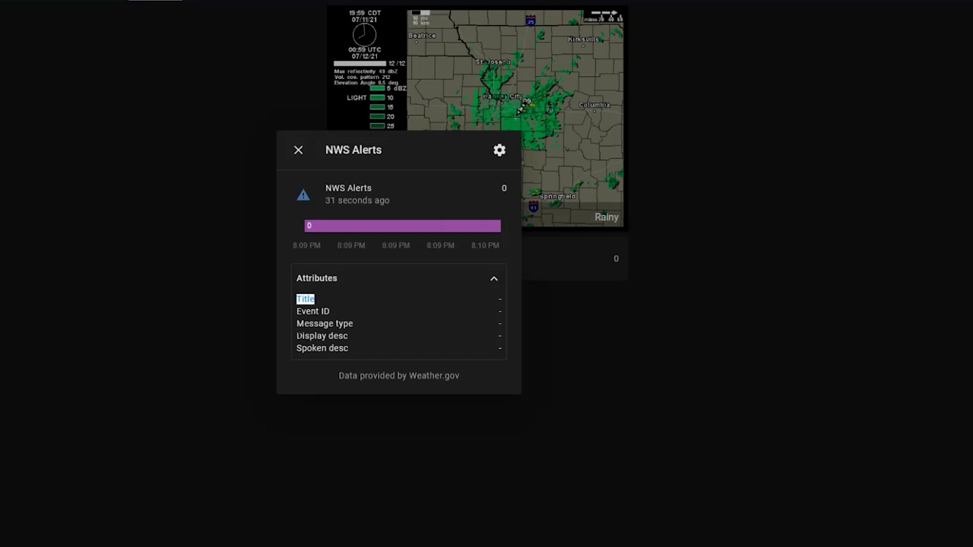
pyautogui.moveTo(296, 336); pyautogui.dragTo(364, 337)
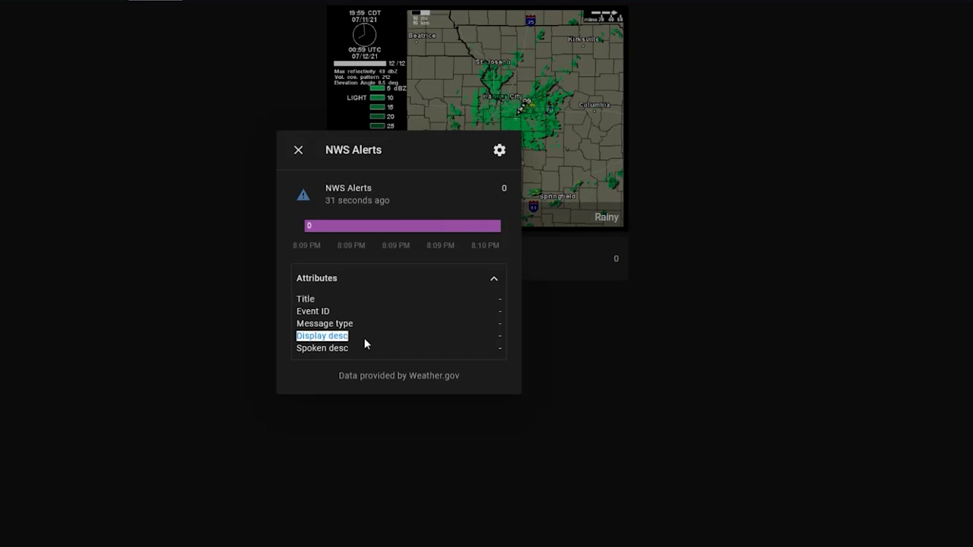
pyautogui.click(298, 151)
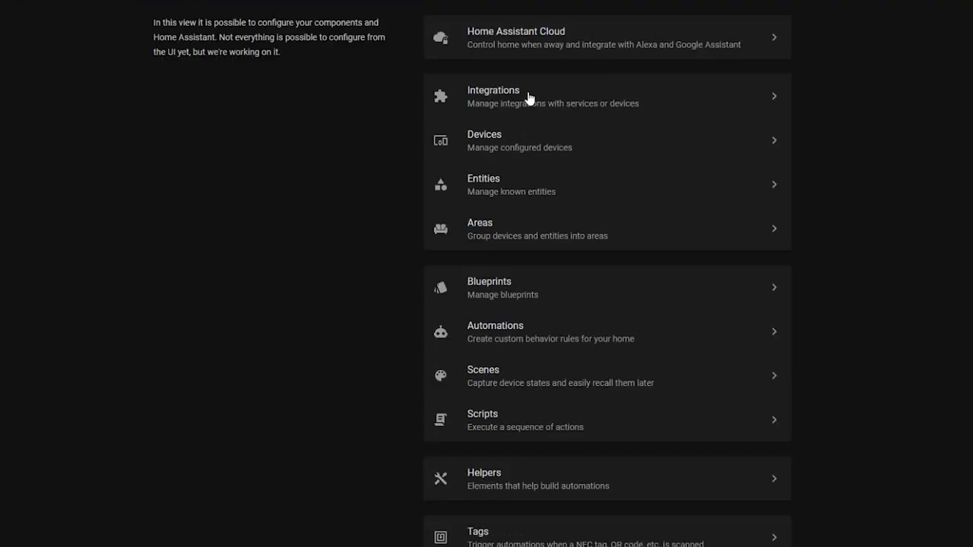
# Go to the configured integrations and start setting up a second NWS Alerts integration, searching for nws.
pyautogui.click(530, 99)
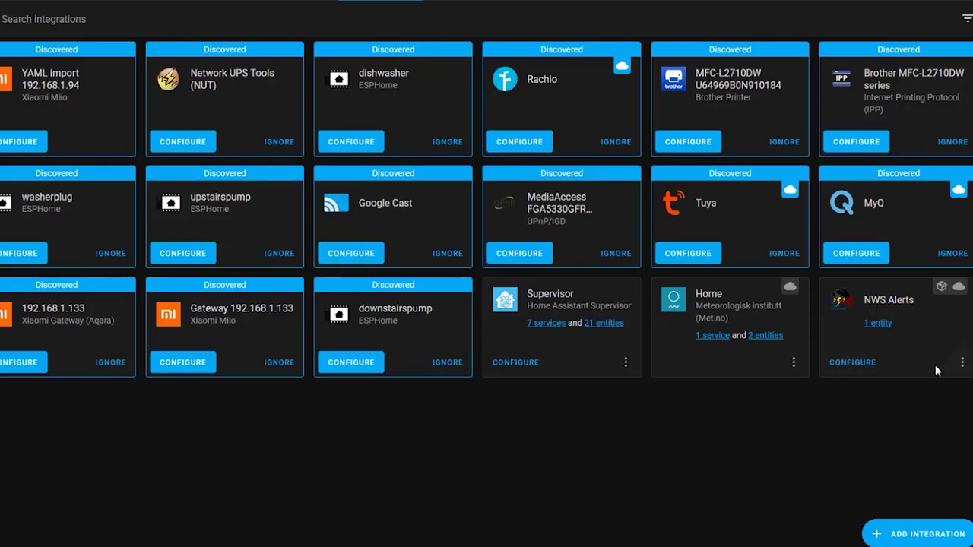
pyautogui.click(961, 363)
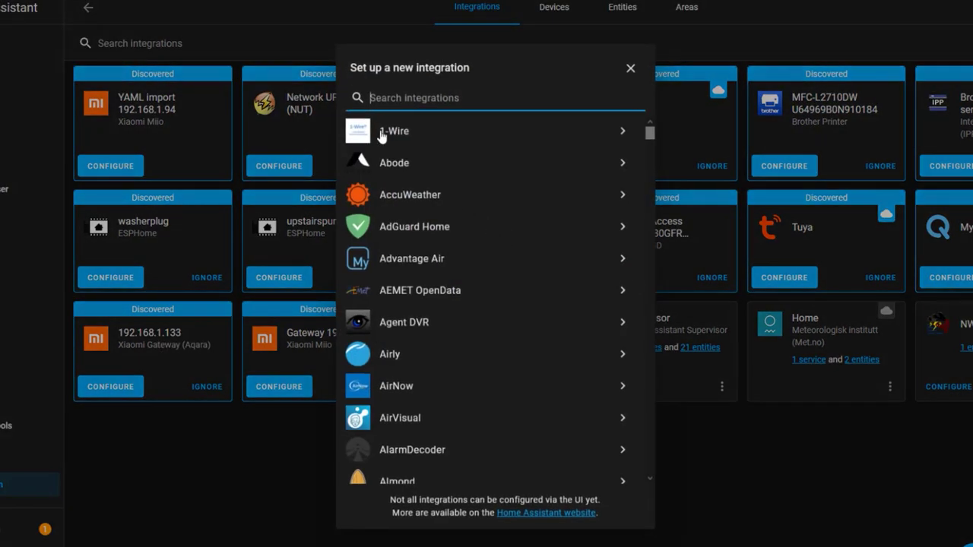
pyautogui.write('nws')
pyautogui.click(393, 169)
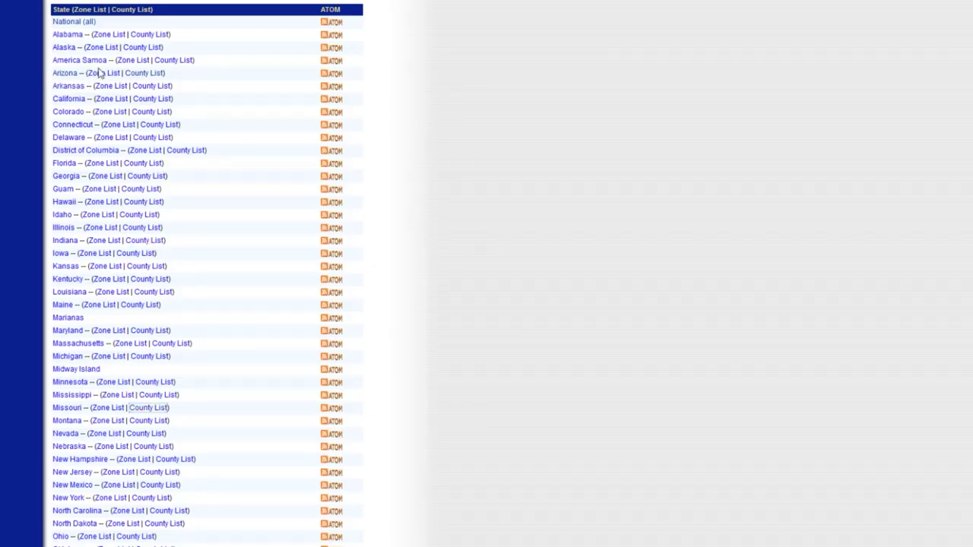
# On the National Weather Service alerts site, open Arizona's county list, check Graham county's current alerts, and copy its county code AZC009.
pyautogui.click(99, 72)
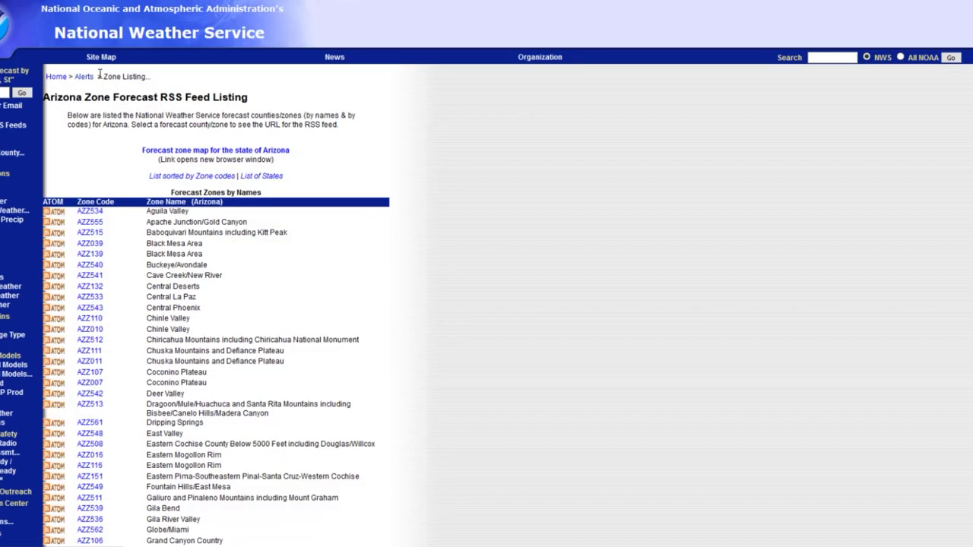
pyautogui.hotkey('alt', 'Left')
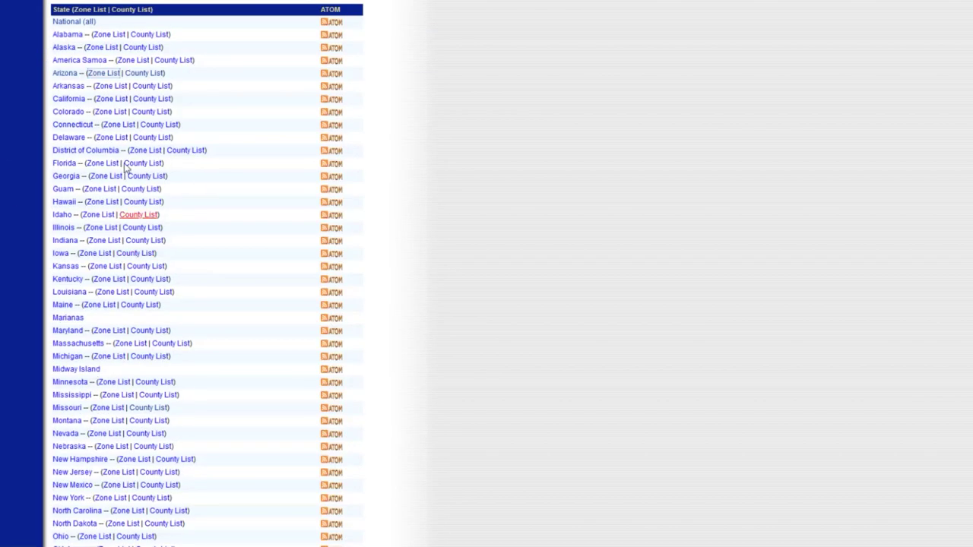
pyautogui.click(152, 75)
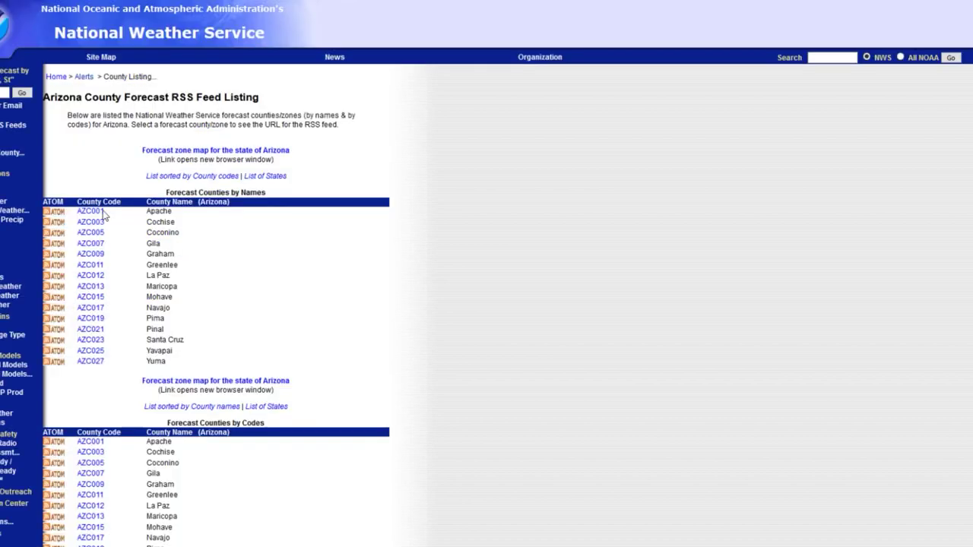
pyautogui.click(95, 257)
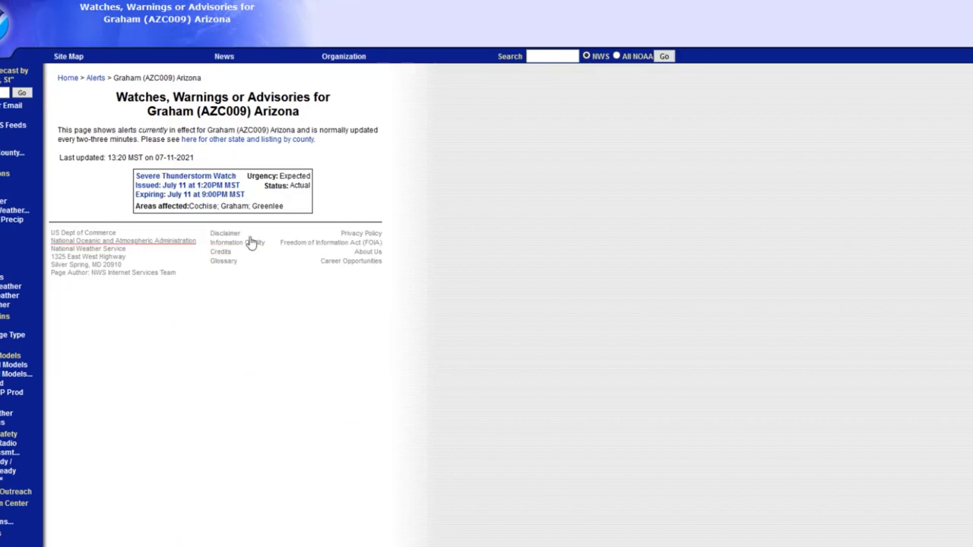
pyautogui.hotkey('alt', 'Left')
pyautogui.moveTo(112, 260); pyautogui.dragTo(79, 260)
pyautogui.hotkey('ctrl', 'c')
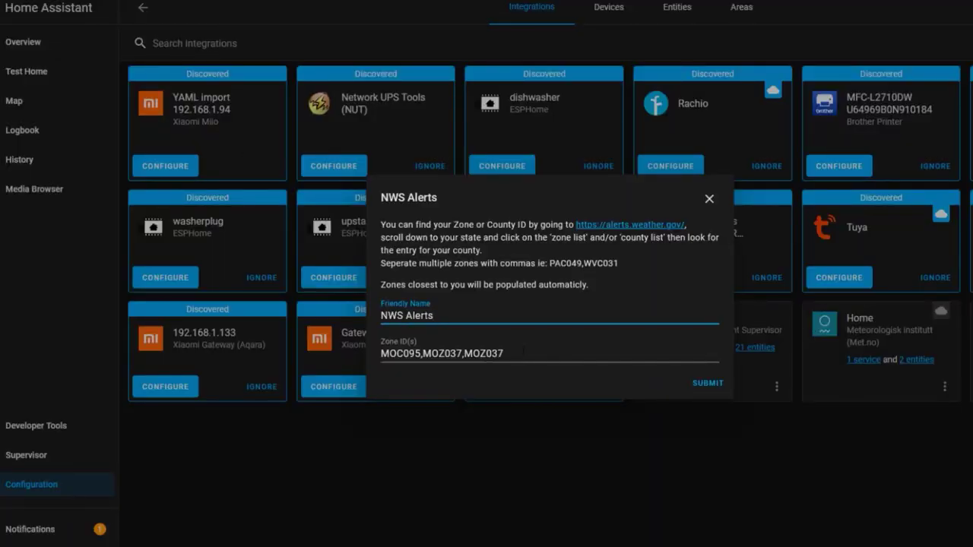
# Set the zone ID to AZC009 and the friendly name to Test Alerts, submit the NWS Alerts setup and finish it.
pyautogui.click(524, 350)
pyautogui.hotkey('ctrl', 'a')
pyautogui.hotkey('ctrl', 'v')
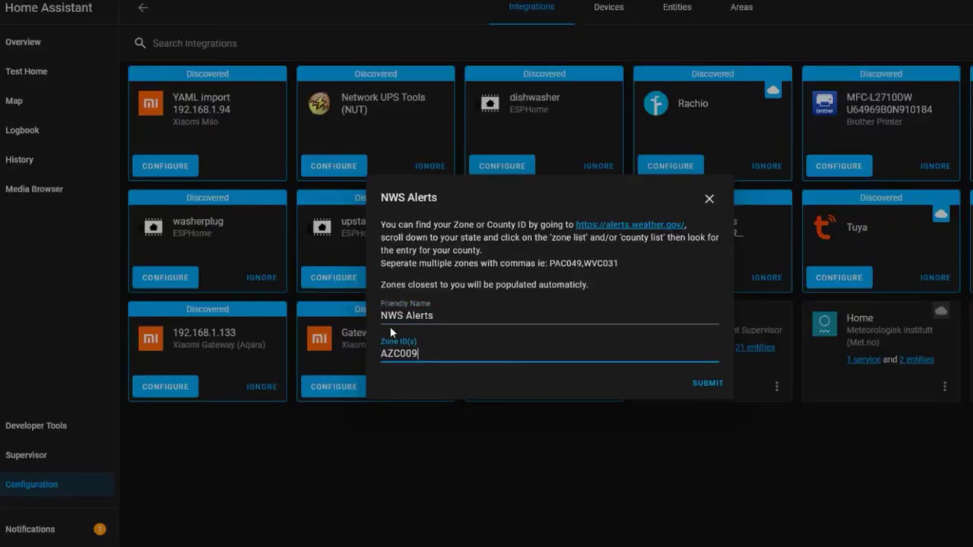
pyautogui.doubleClick(383, 315)
pyautogui.write('Test')
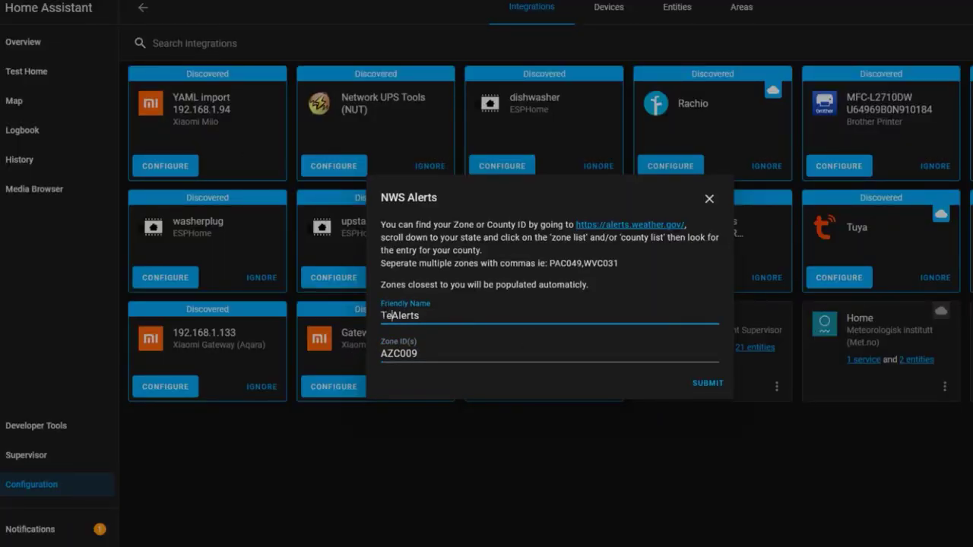
pyautogui.click(691, 384)
pyautogui.click(672, 323)
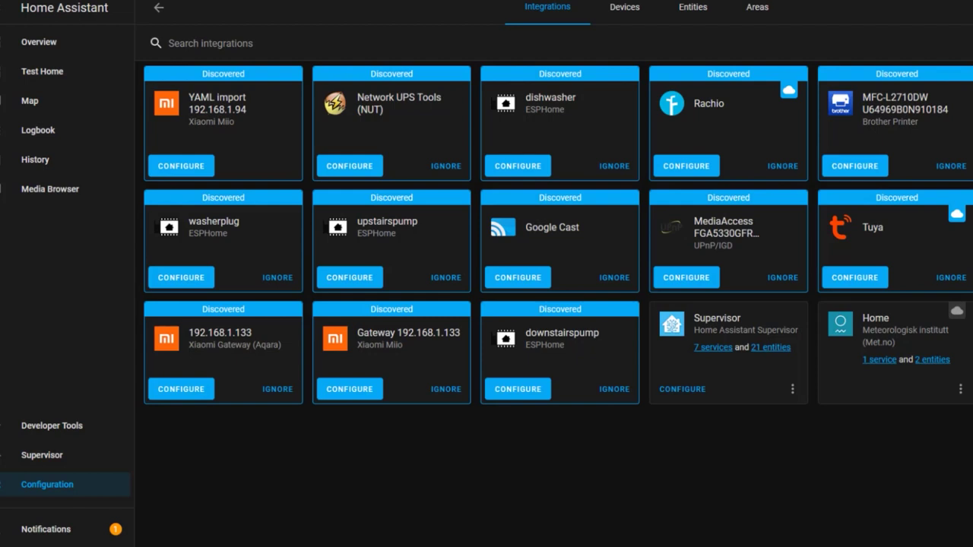
# Open the settings of the Test Alerts entity in the NWS Alerts integration, copy its entity ID, and close the settings.
pyautogui.click(837, 380)
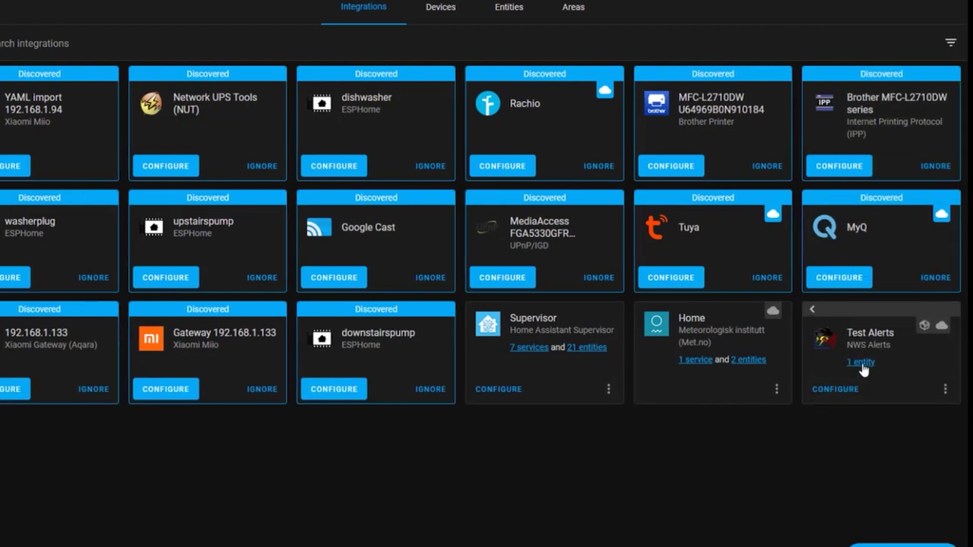
pyautogui.click(861, 362)
pyautogui.click(58, 116)
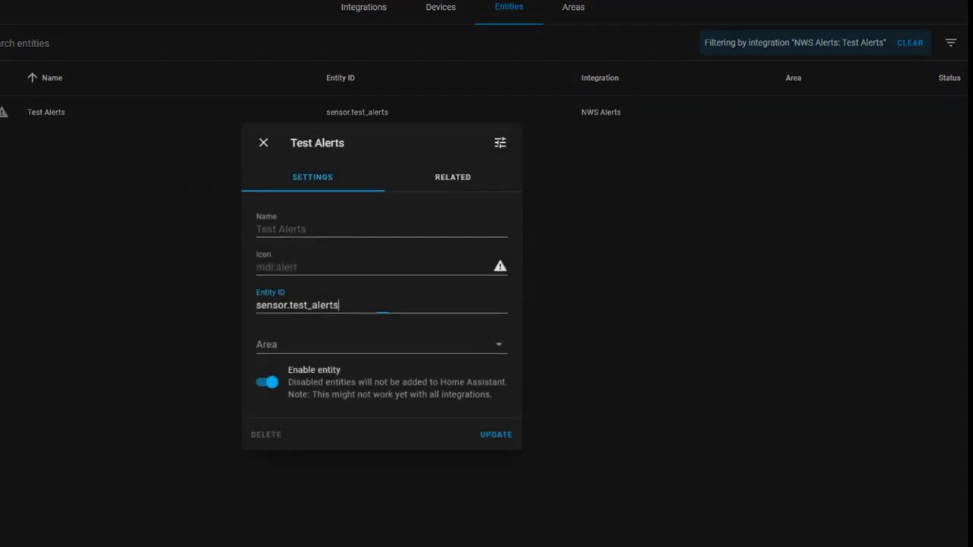
pyautogui.hotkey('ctrl', 'a')
pyautogui.hotkey('ctrl', 'c')
pyautogui.click(261, 143)
pyautogui.hotkey('alt', 'Left')
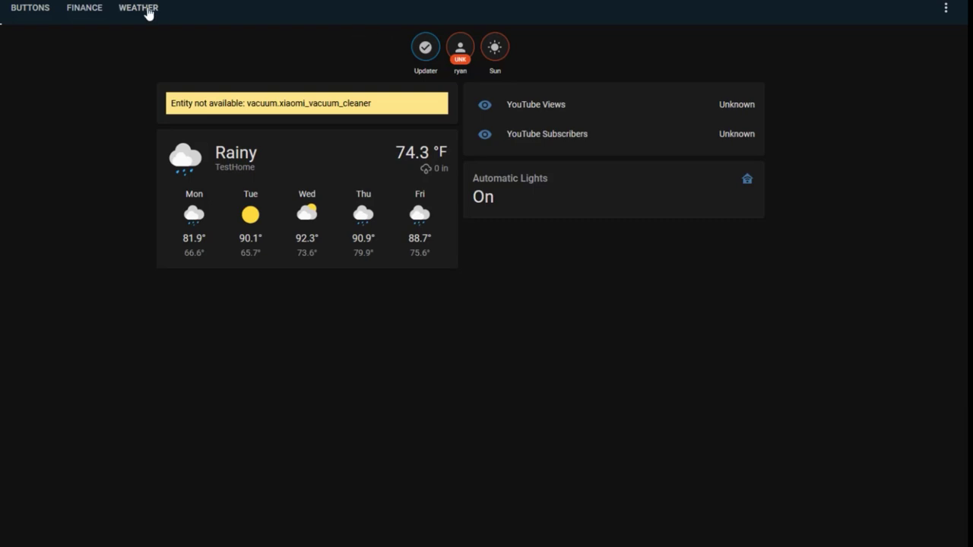
# Add sensor.test_alerts to the NWS alerts Entities card on the WEATHER view and save the card.
pyautogui.click(146, 9)
pyautogui.click(946, 8)
pyautogui.click(925, 41)
pyautogui.click(340, 388)
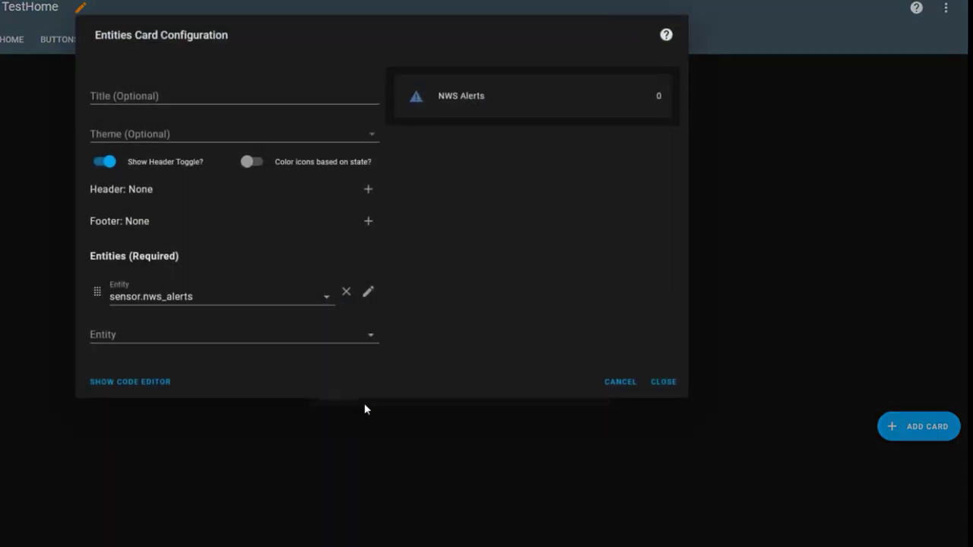
pyautogui.click(151, 327)
pyautogui.hotkey('ctrl', 'v')
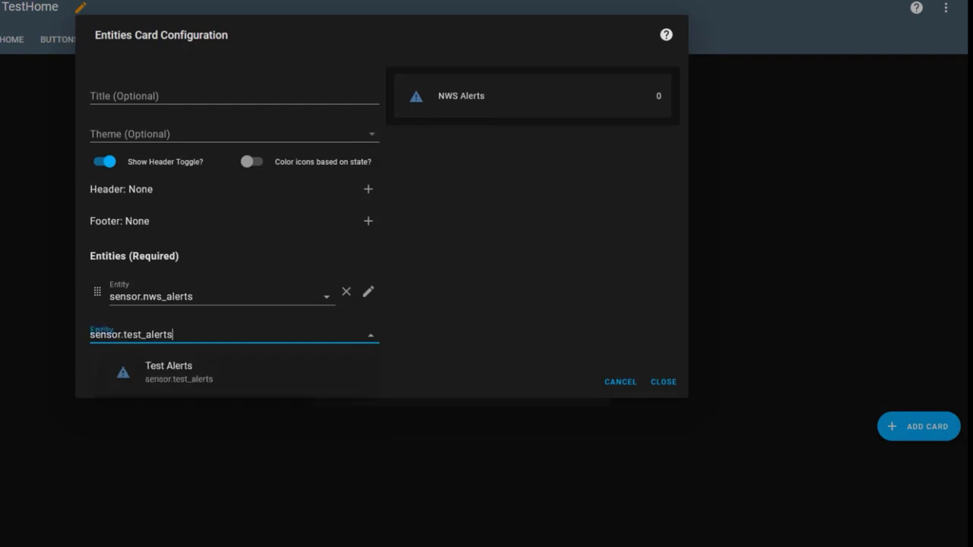
pyautogui.click(168, 367)
pyautogui.click(662, 420)
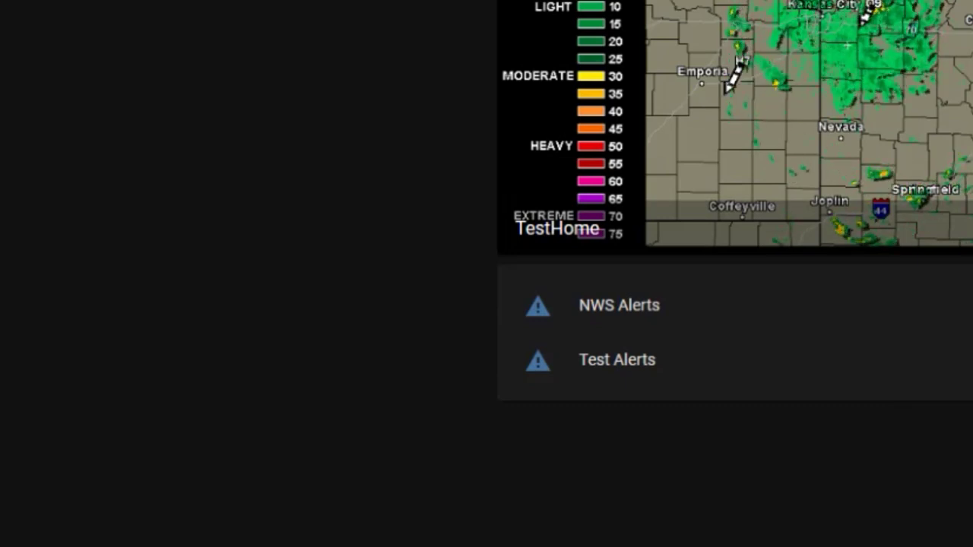
# Open the Test Alerts details from the card and examine the Title and Message type attributes.
pyautogui.click(657, 374)
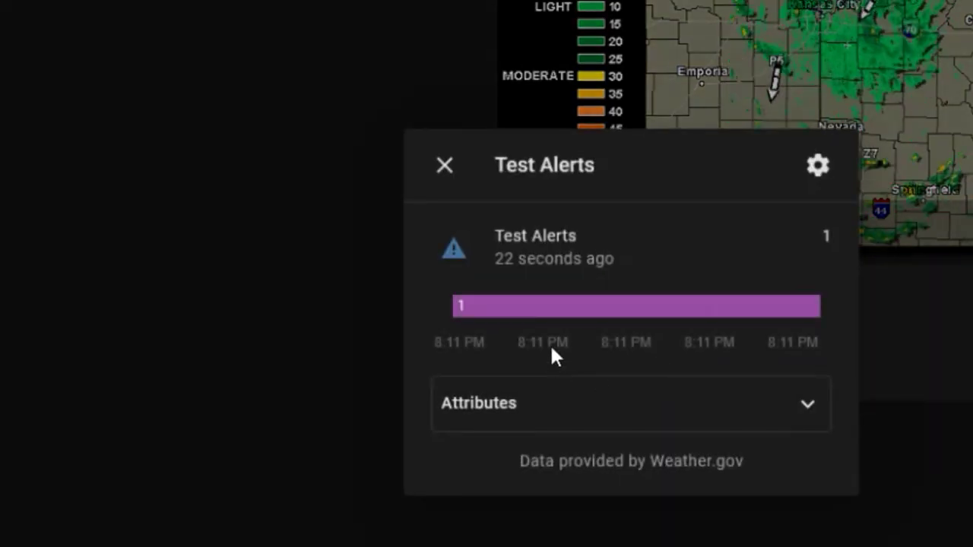
pyautogui.click(587, 417)
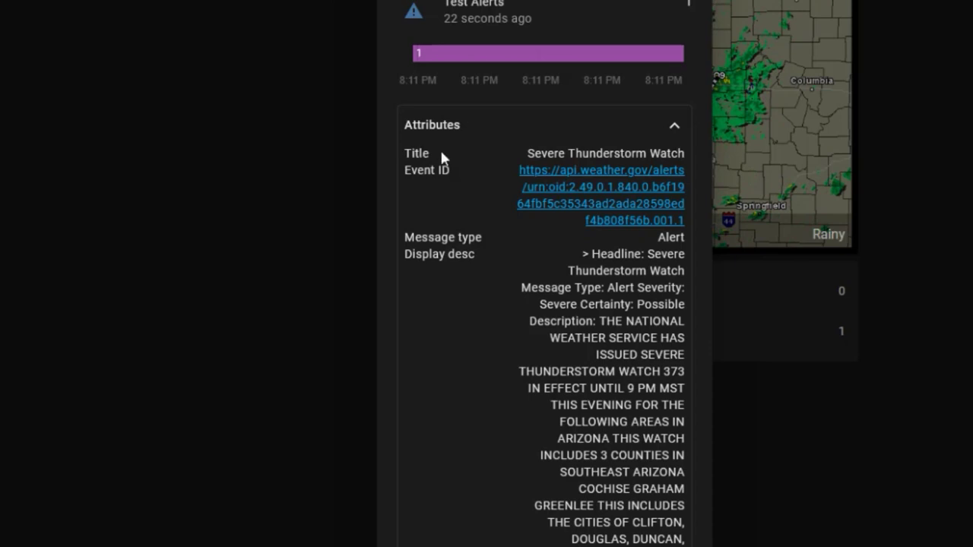
pyautogui.moveTo(520, 153); pyautogui.dragTo(678, 153)
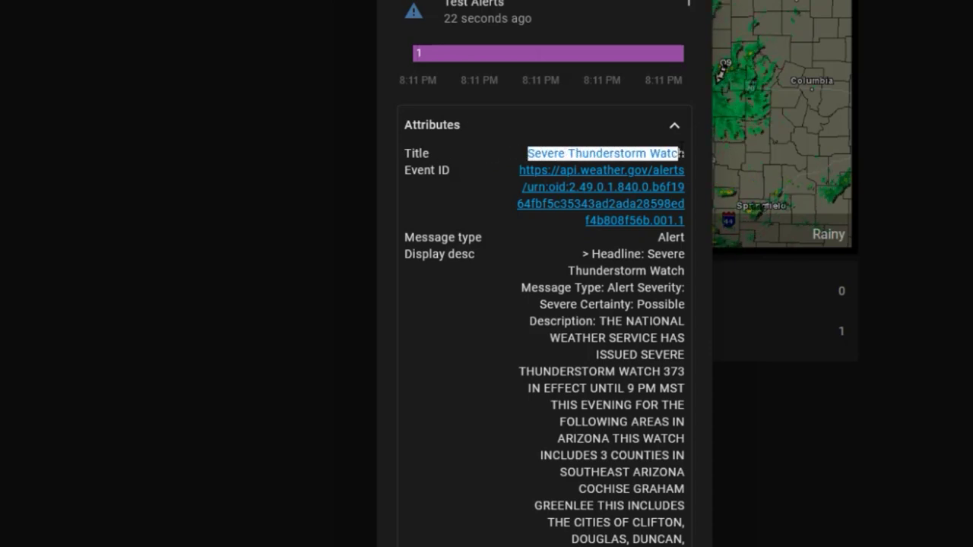
pyautogui.click(691, 149)
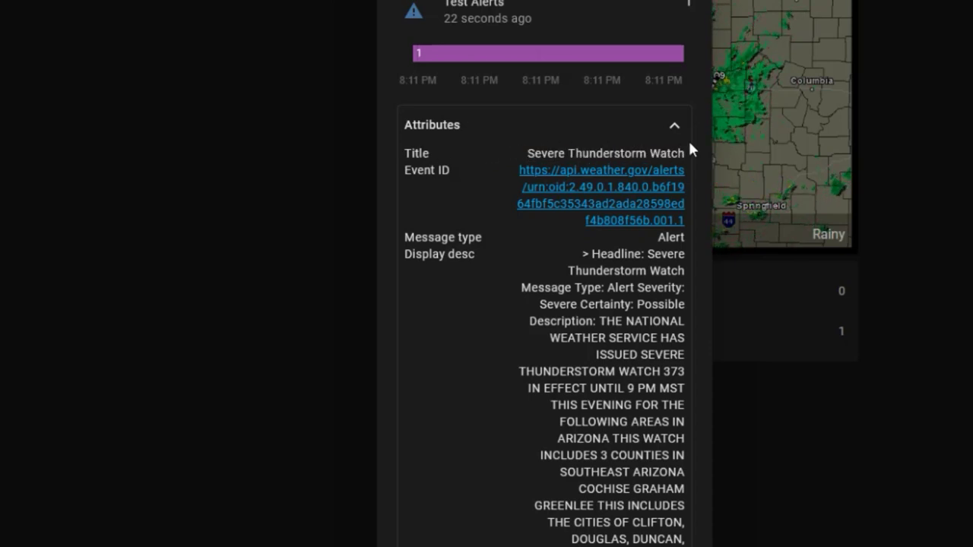
pyautogui.doubleClick(670, 237)
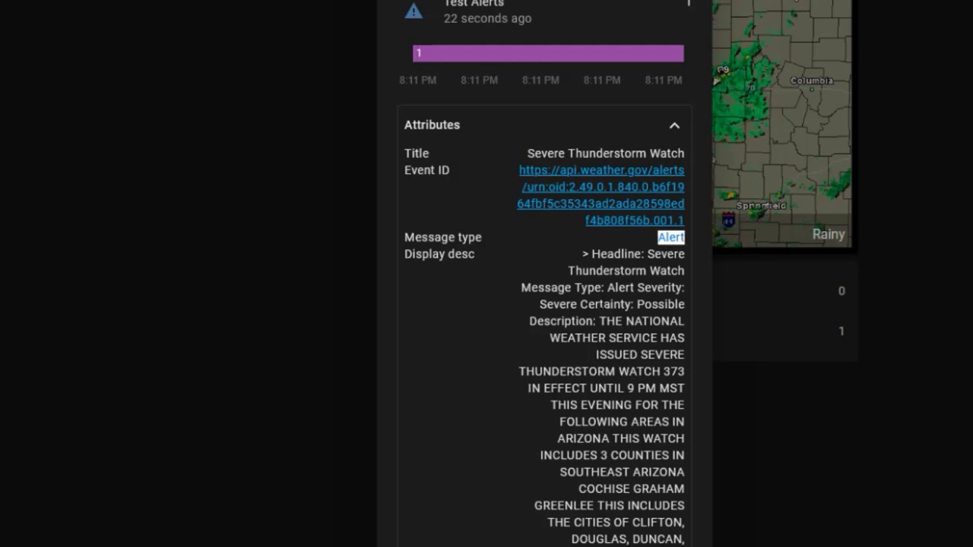
# View the alert data behind the Event ID link, close it, and examine the Display desc attribute text.
pyautogui.click(586, 196)
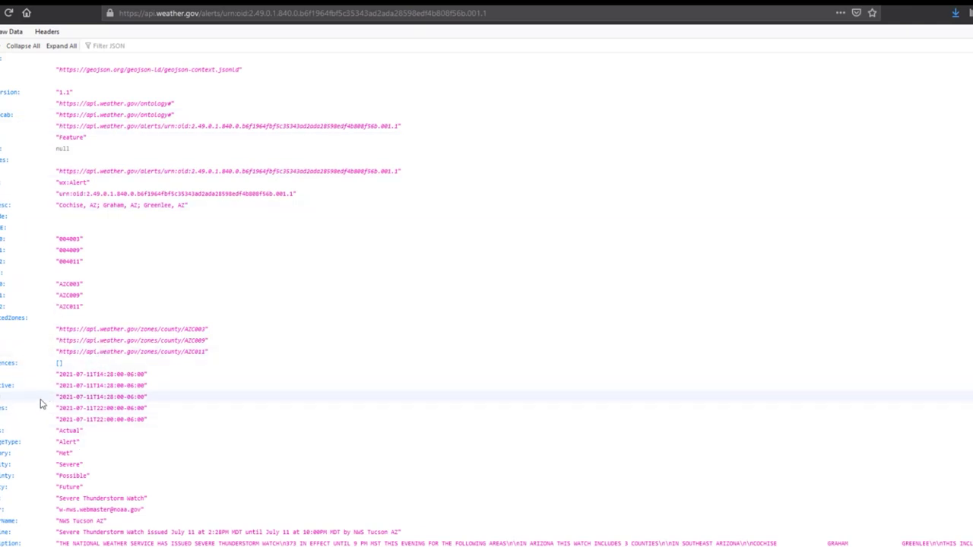
pyautogui.hotkey('ctrl', 'w')
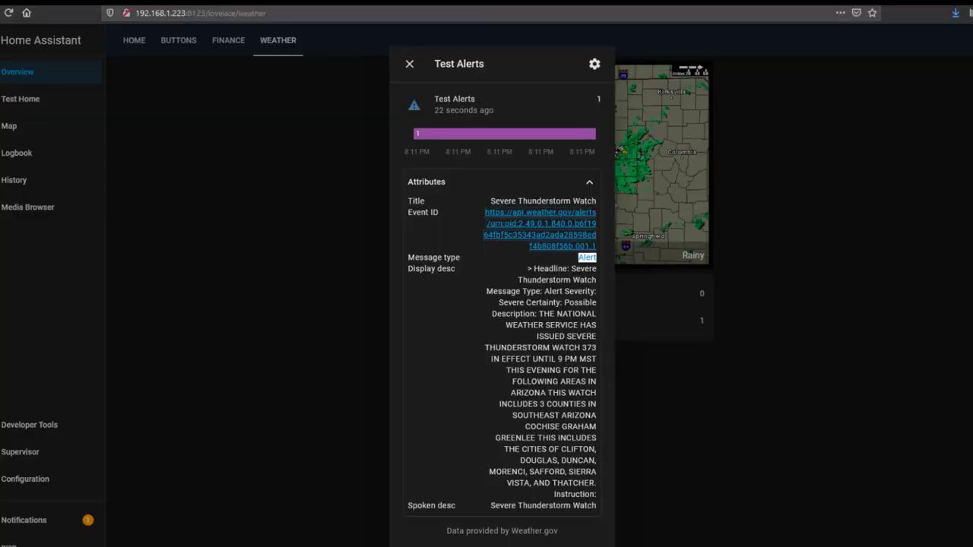
pyautogui.moveTo(519, 278); pyautogui.dragTo(567, 495)
pyautogui.click(566, 495)
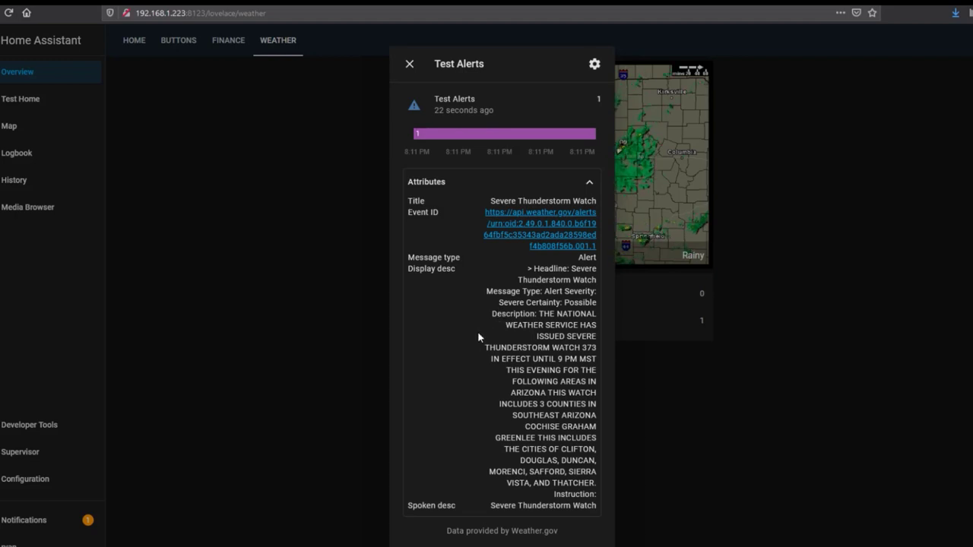
pyautogui.moveTo(487, 291); pyautogui.dragTo(518, 471)
pyautogui.click(527, 481)
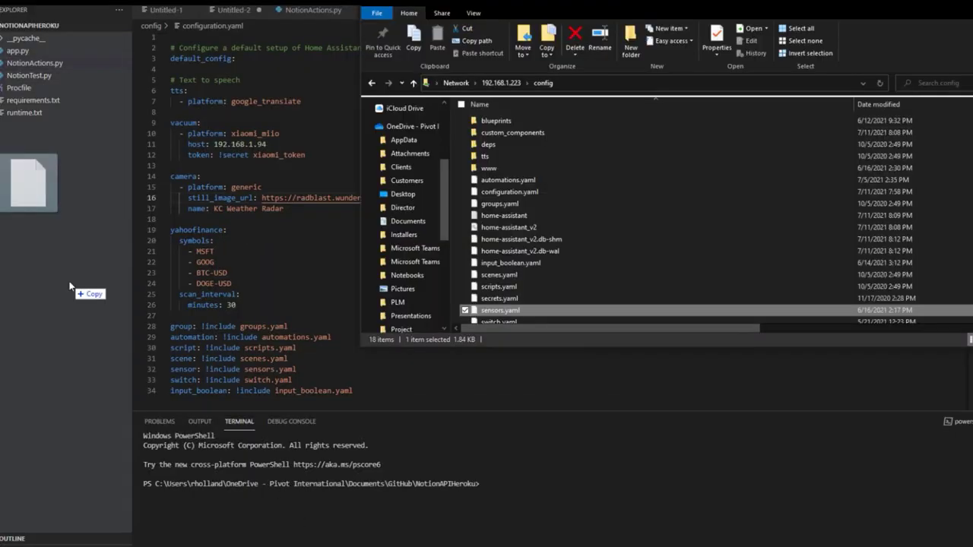
# Open sensors.yaml from the config folder in Visual Studio Code and append the weather_alert_title and weather_alert_desc template sensors.
pyautogui.moveTo(81, 289); pyautogui.dragTo(69, 280)
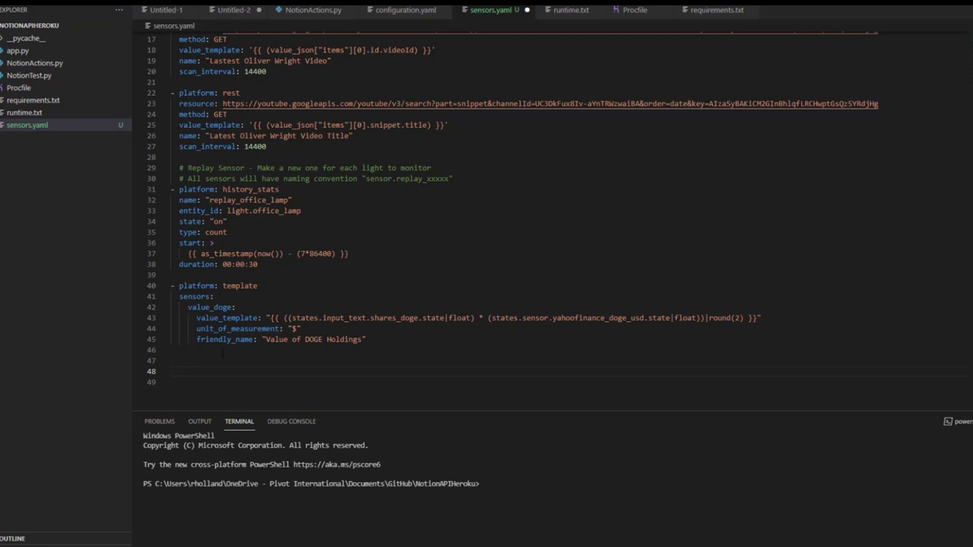
pyautogui.hotkey('ctrl', 'v')
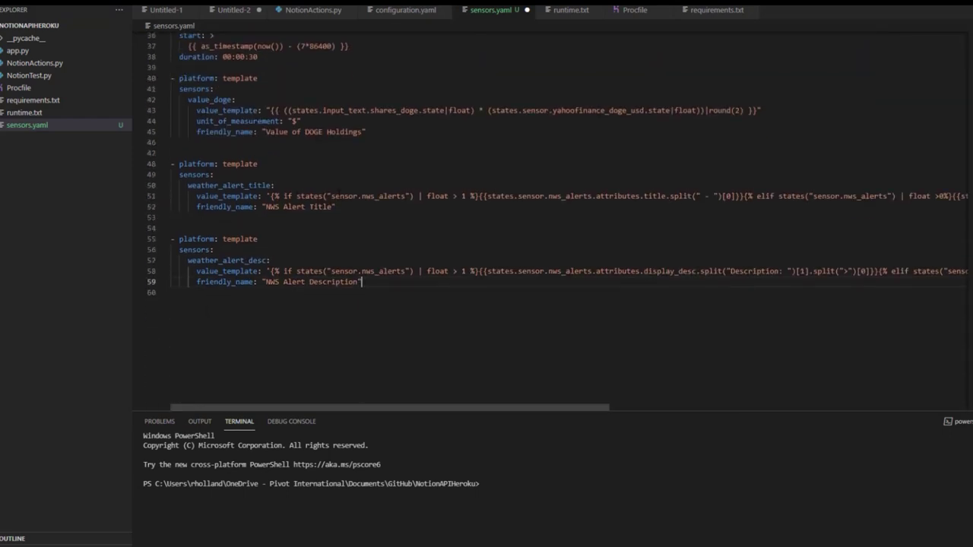
# Examine the names and value templates of the weather_alert_title and weather_alert_desc sensors in sensors.yaml.
pyautogui.click(197, 185)
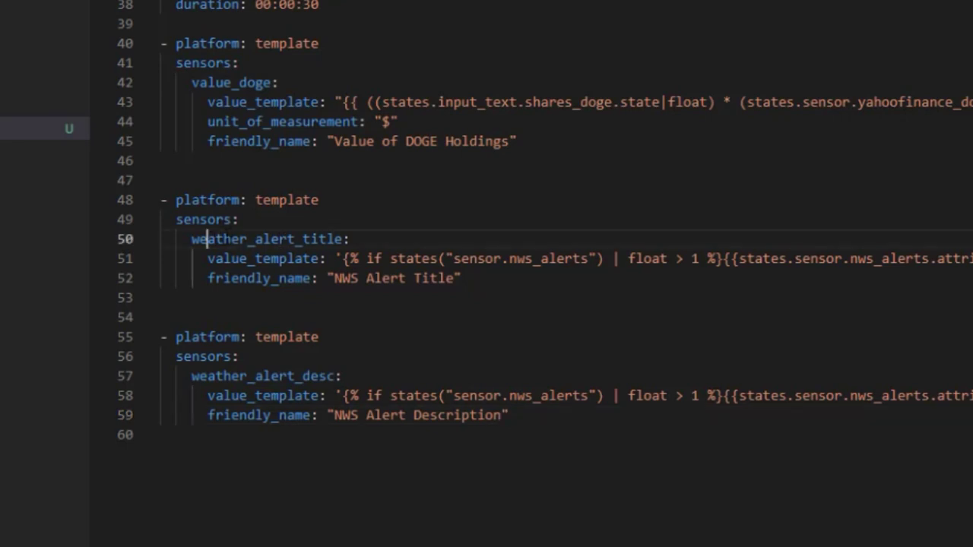
pyautogui.click(274, 230)
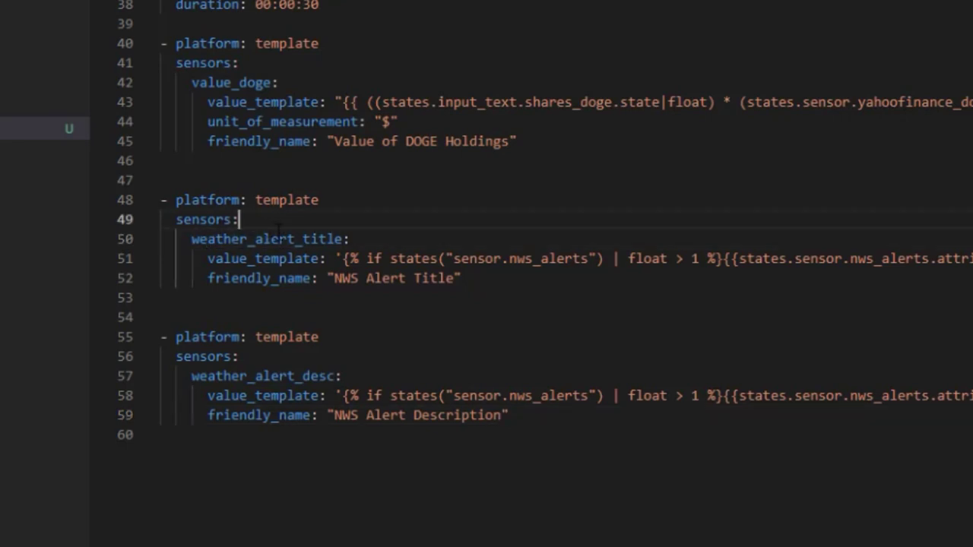
pyautogui.doubleClick(326, 239)
pyautogui.click(220, 377)
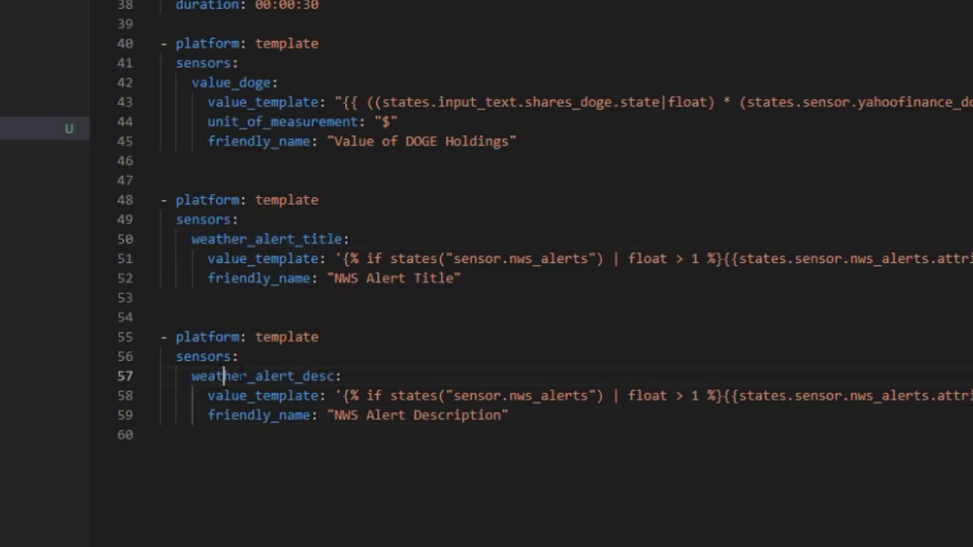
pyautogui.doubleClick(221, 377)
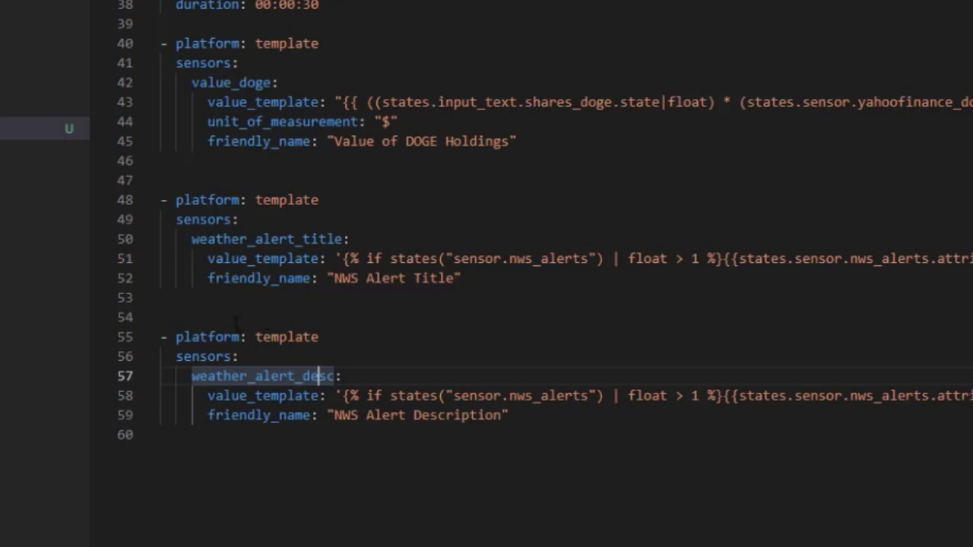
pyautogui.doubleClick(242, 238)
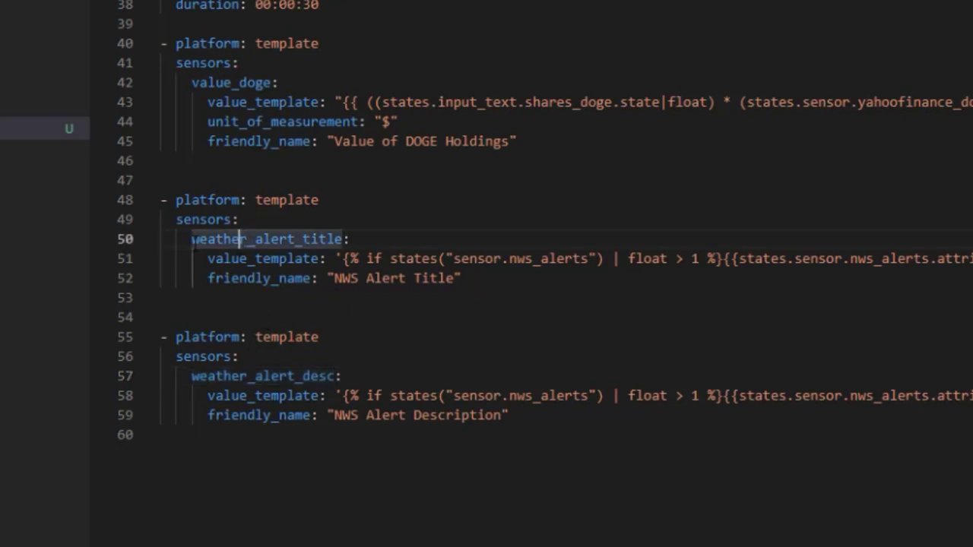
pyautogui.doubleClick(228, 259)
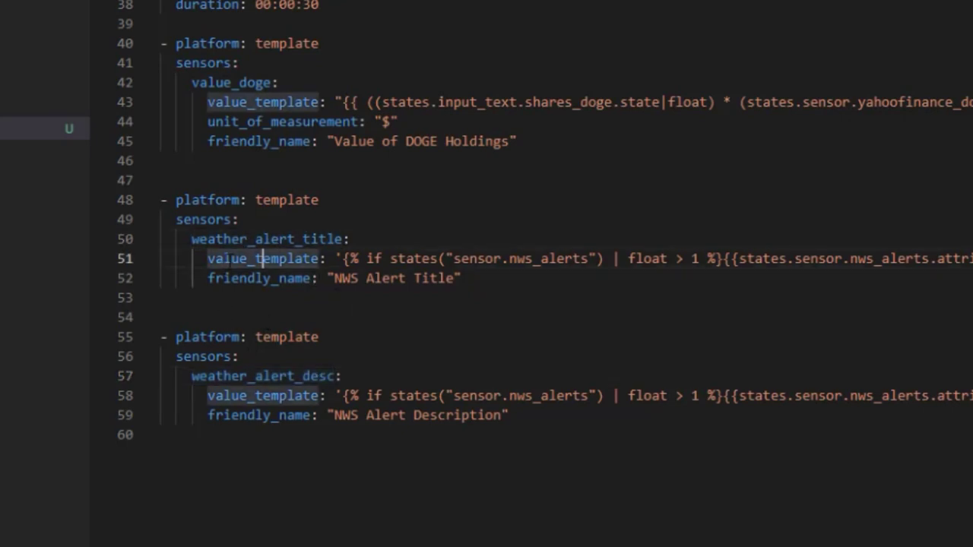
pyautogui.hscroll(2, 346, 273)
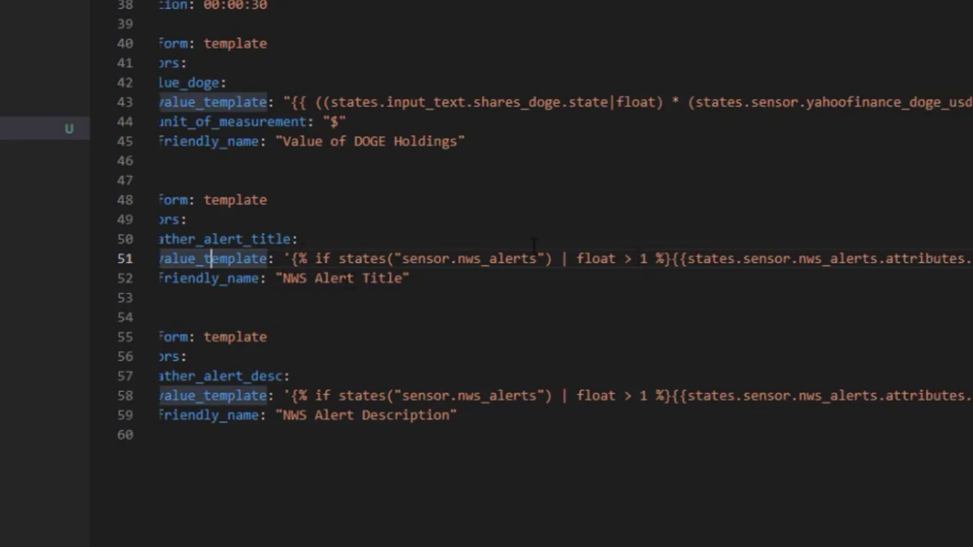
pyautogui.click(307, 258)
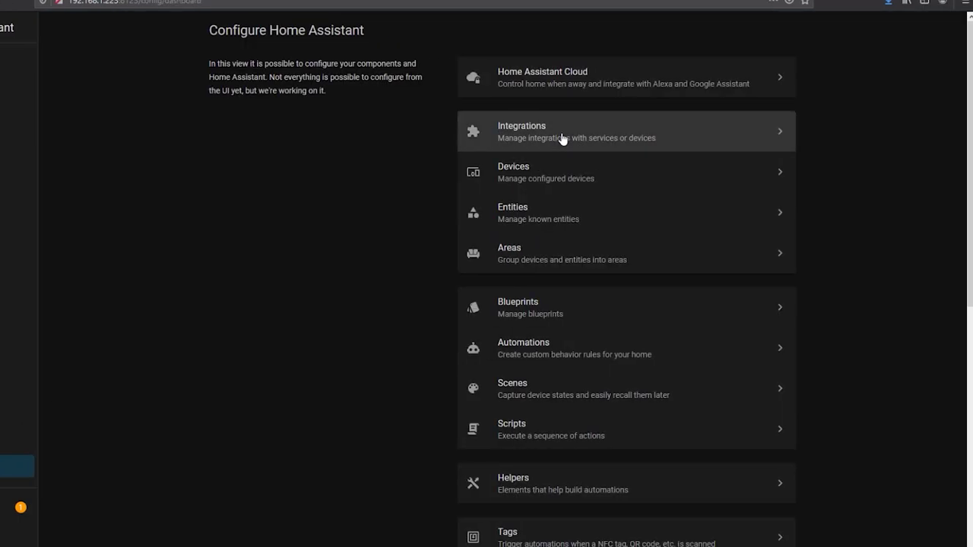
# Switch to Home Assistant and reconfigure the Test Alerts entry of the NWS Alerts integration with zone CAC037.
pyautogui.click(560, 137)
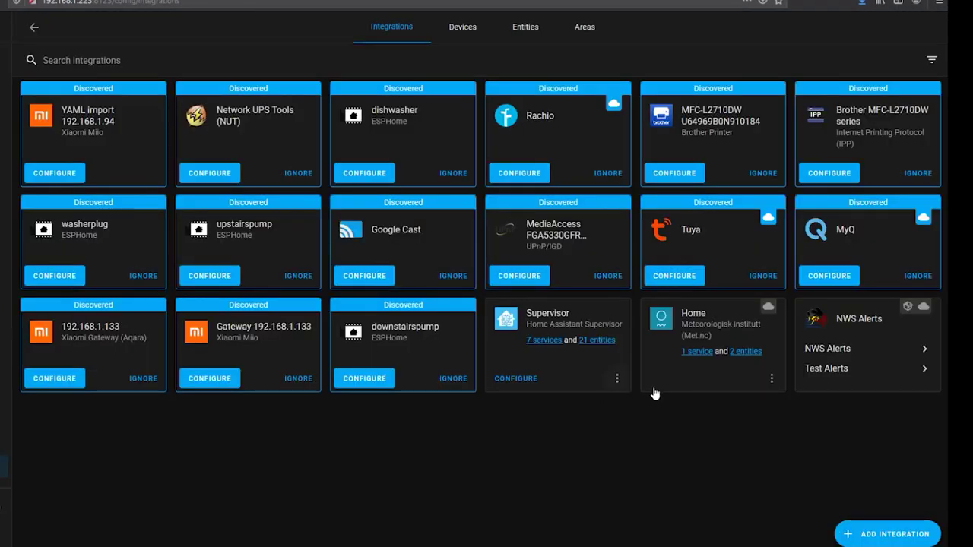
pyautogui.click(847, 367)
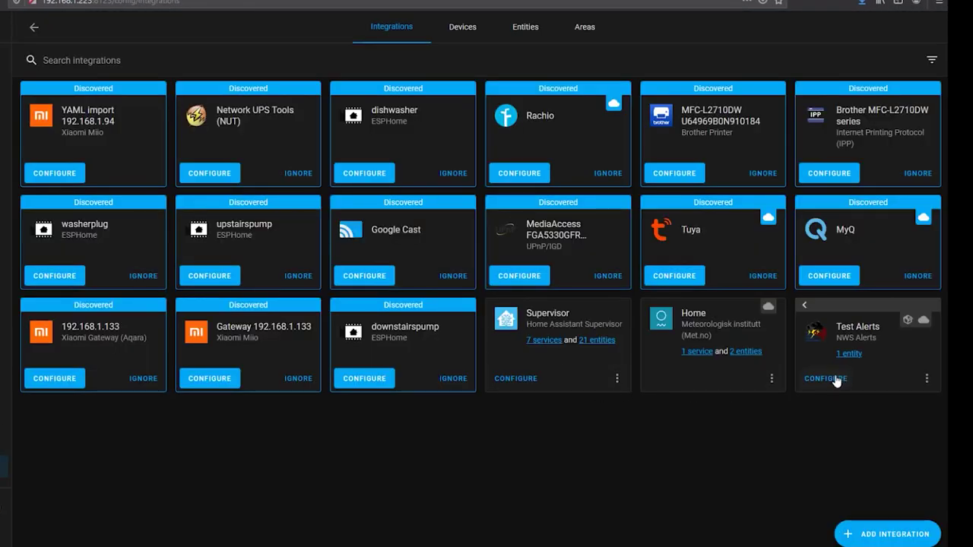
pyautogui.click(836, 379)
pyautogui.doubleClick(433, 330)
pyautogui.write('CAC037')
pyautogui.click(543, 366)
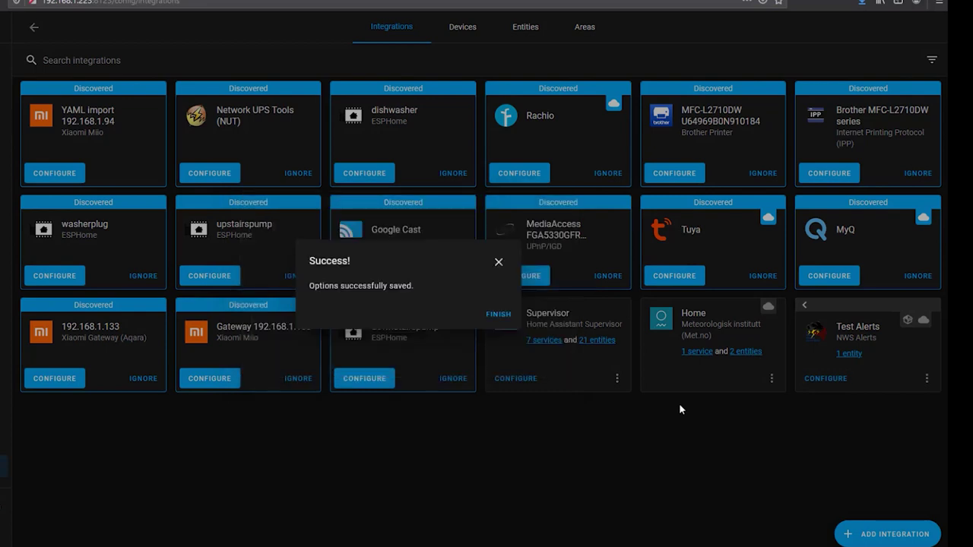
pyautogui.click(497, 314)
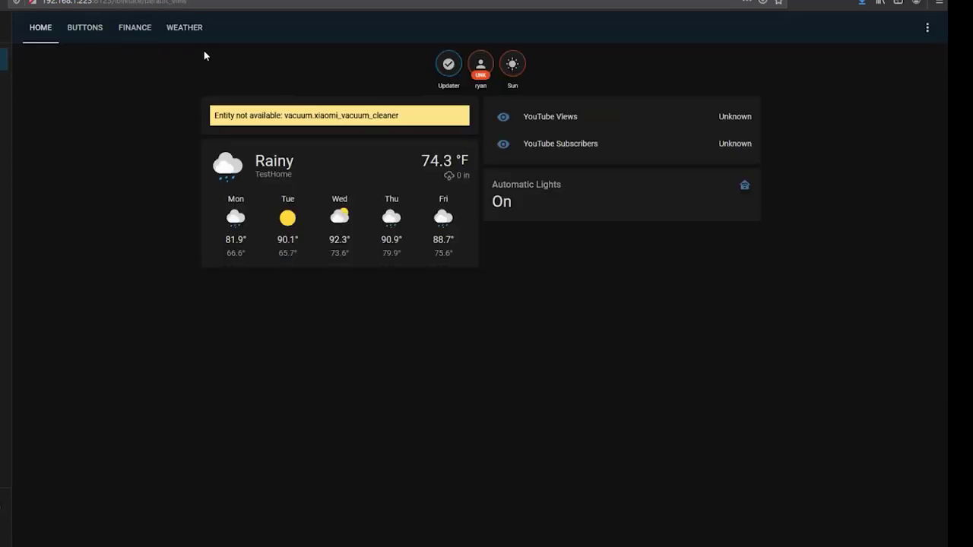
# Open the Test Alerts details on the WEATHER view and examine the Title and Display desc attributes.
pyautogui.click(184, 28)
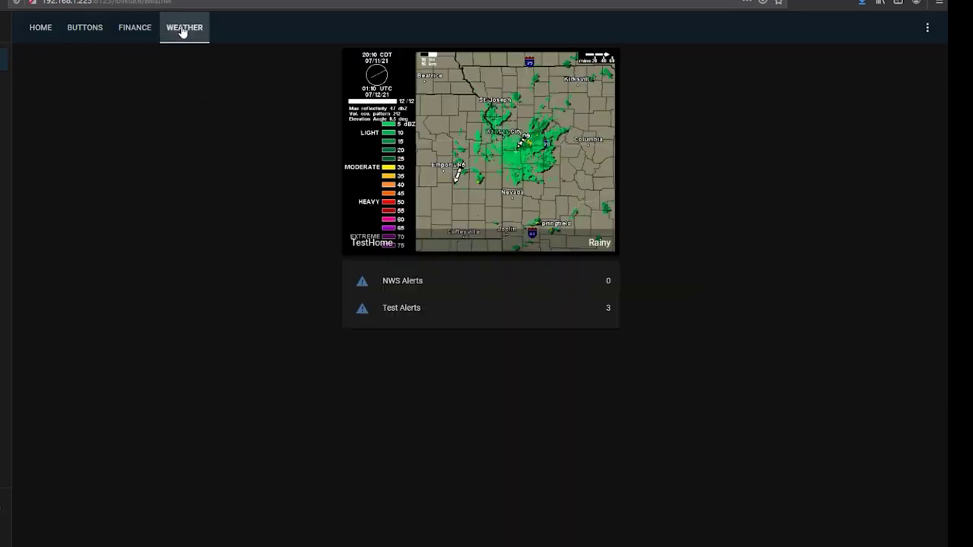
pyautogui.click(544, 316)
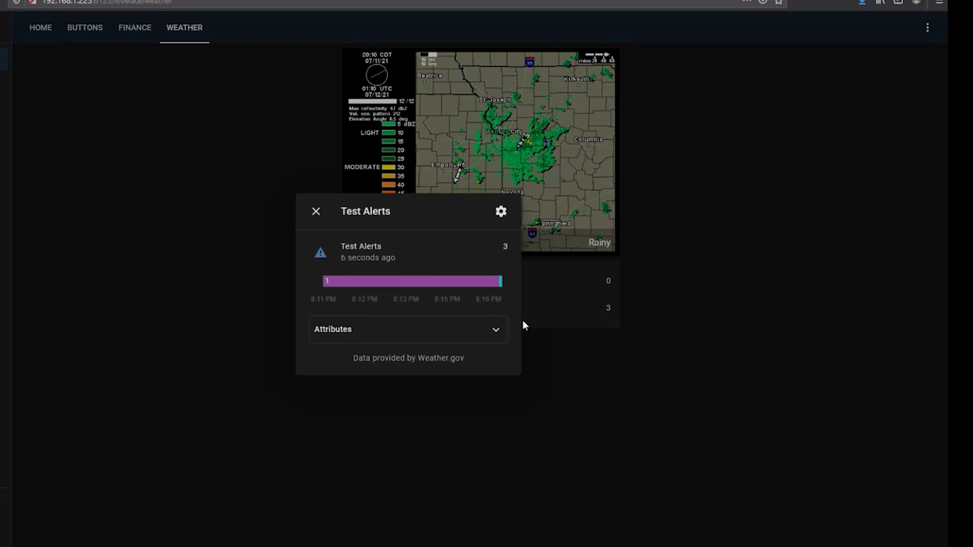
pyautogui.click(361, 333)
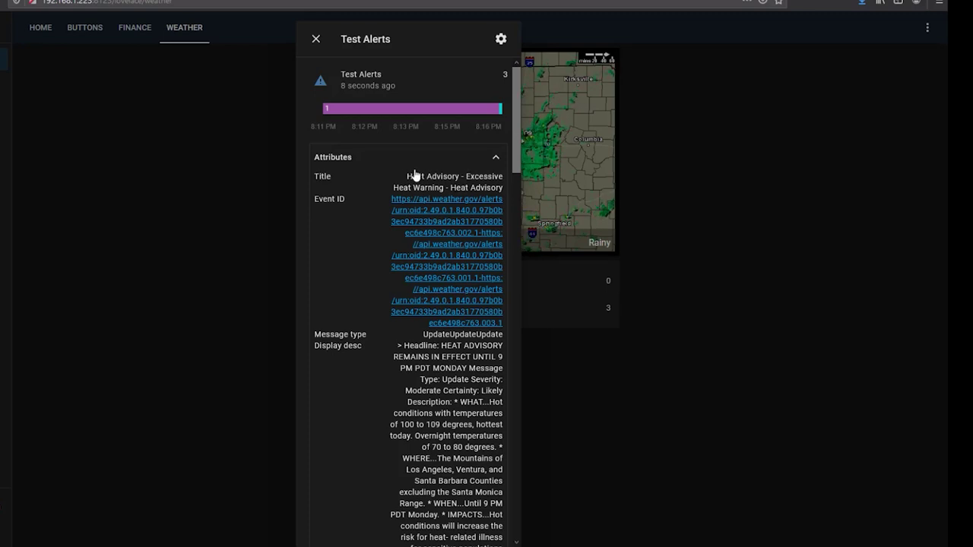
pyautogui.moveTo(406, 180); pyautogui.dragTo(457, 177)
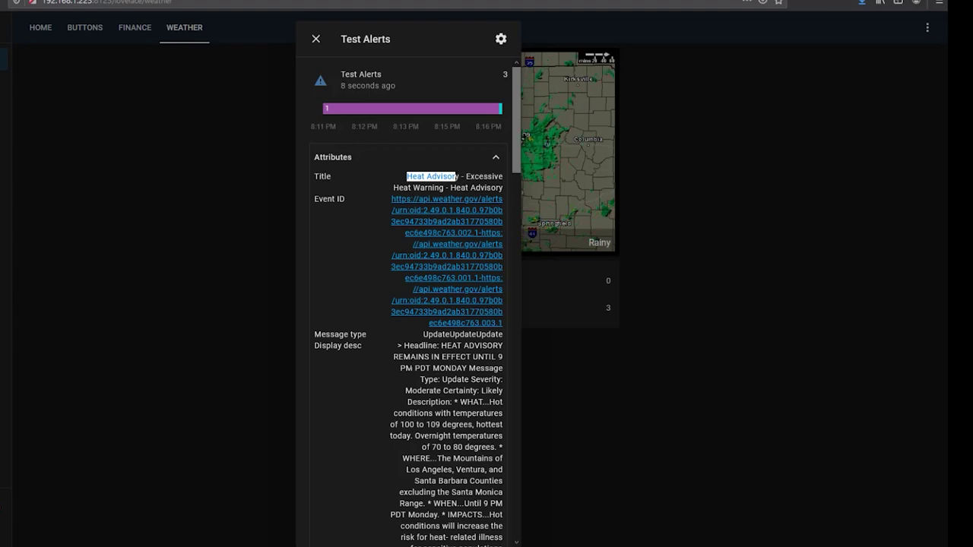
pyautogui.scroll(-10, 486, 322)
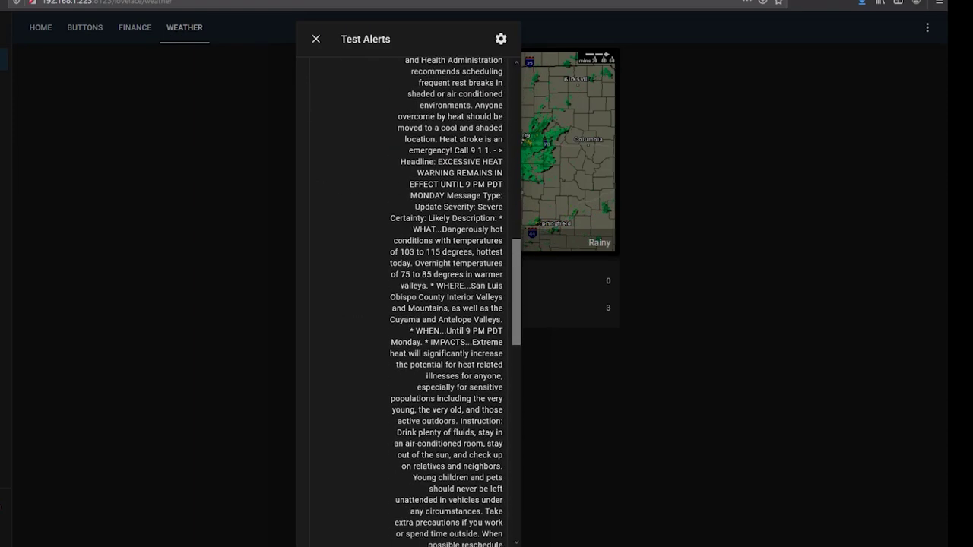
pyautogui.scroll(-5, 446, 304)
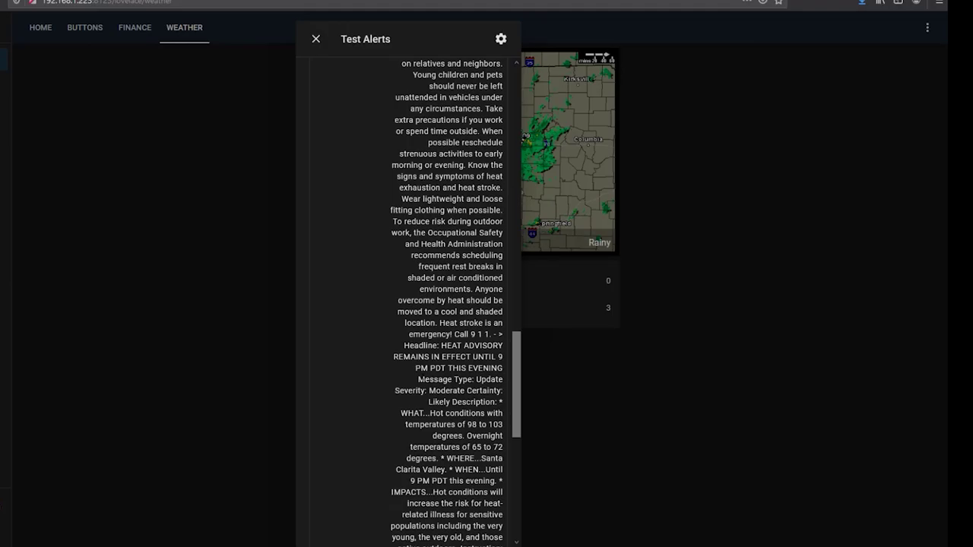
pyautogui.scroll(15, 413, 377)
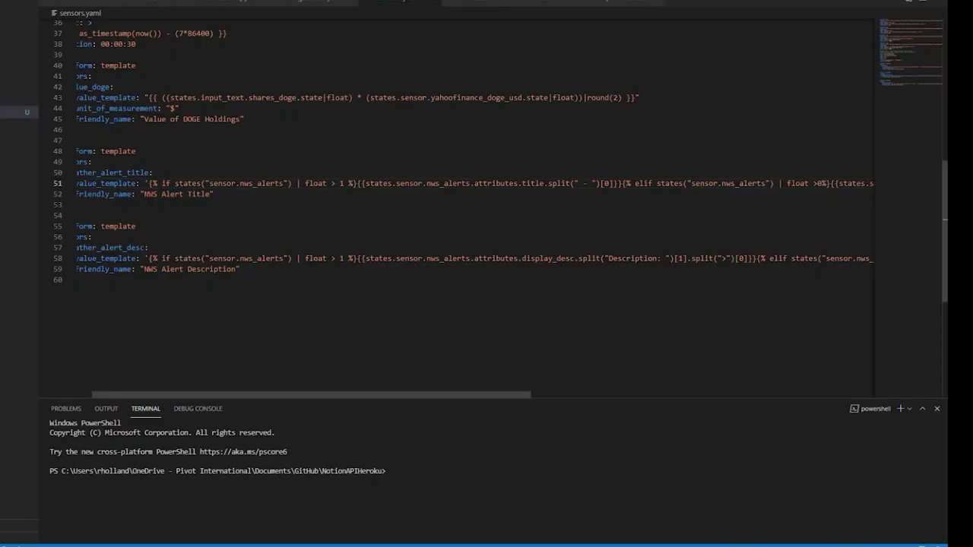
# Switch back to sensors.yaml and replace every nws_ with test_ so both template sensors reference sensor.test_alerts.
pyautogui.moveTo(209, 183); pyautogui.dragTo(287, 184)
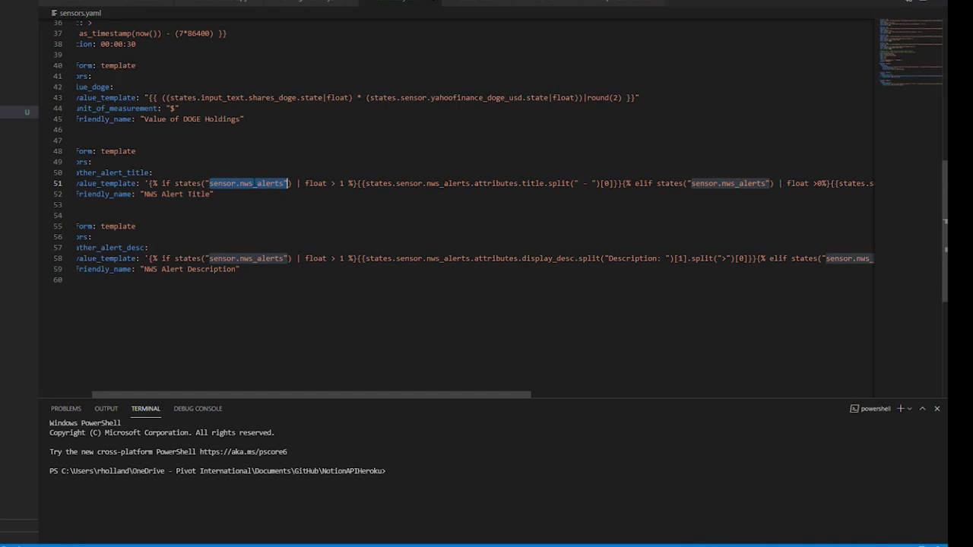
pyautogui.click(261, 183)
pyautogui.doubleClick(261, 184)
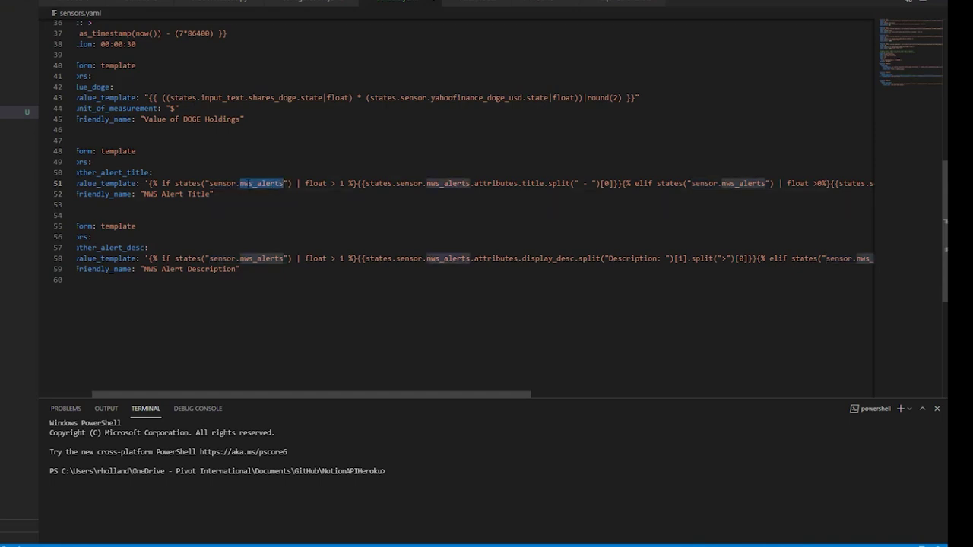
pyautogui.write('test_alerts')
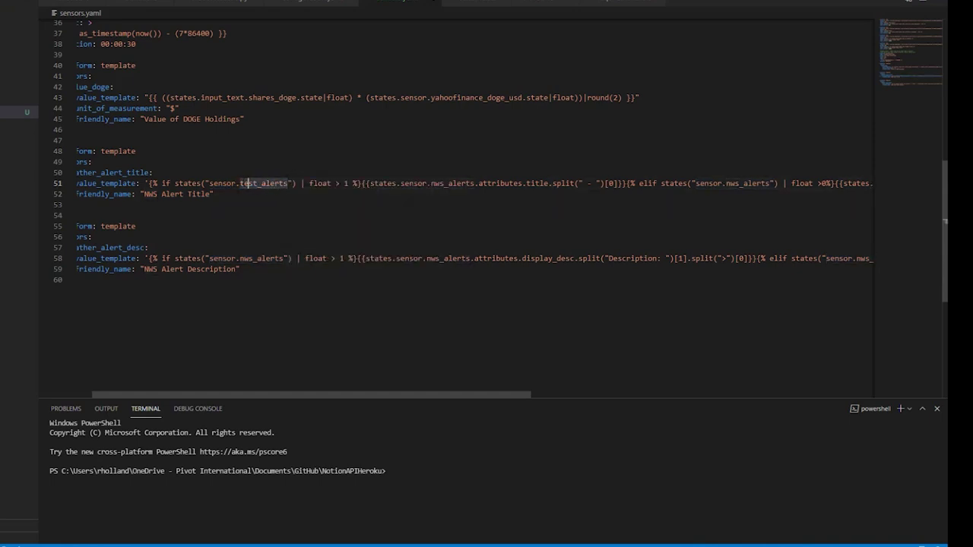
pyautogui.hotkey('ctrl', 'h')
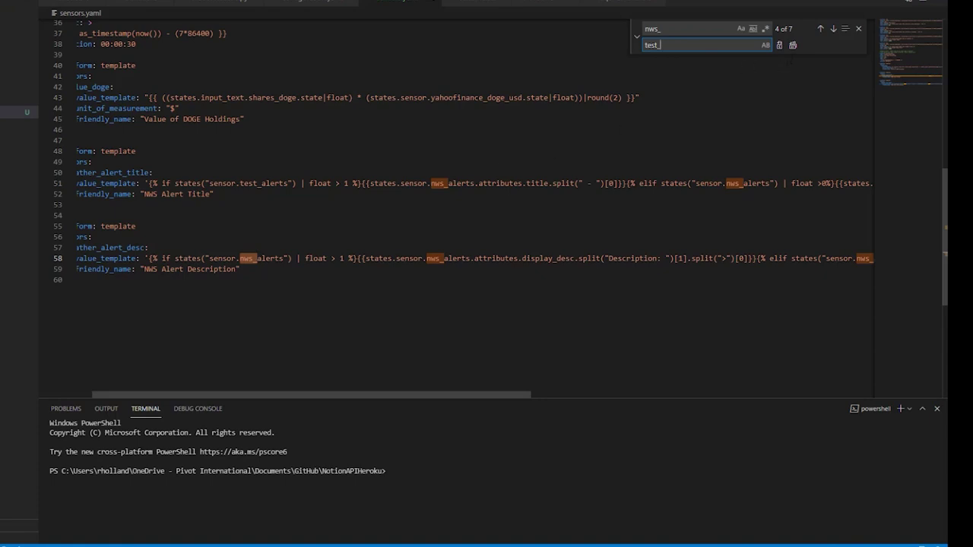
pyautogui.click(792, 46)
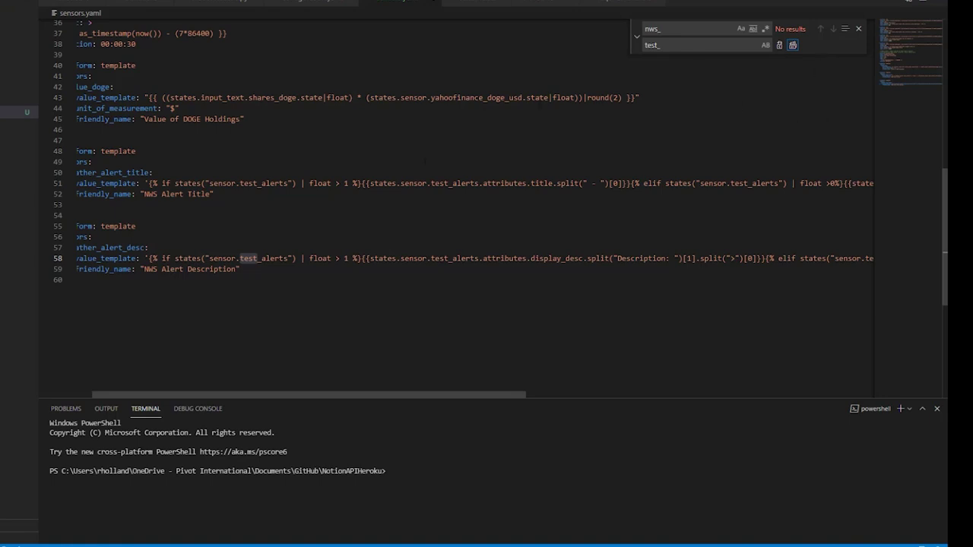
# Compare the weather_alert_title template with the Test Alerts Title attribute and correct the spacing of its elif condition to float > 0.
pyautogui.click(215, 194)
pyautogui.click(174, 184)
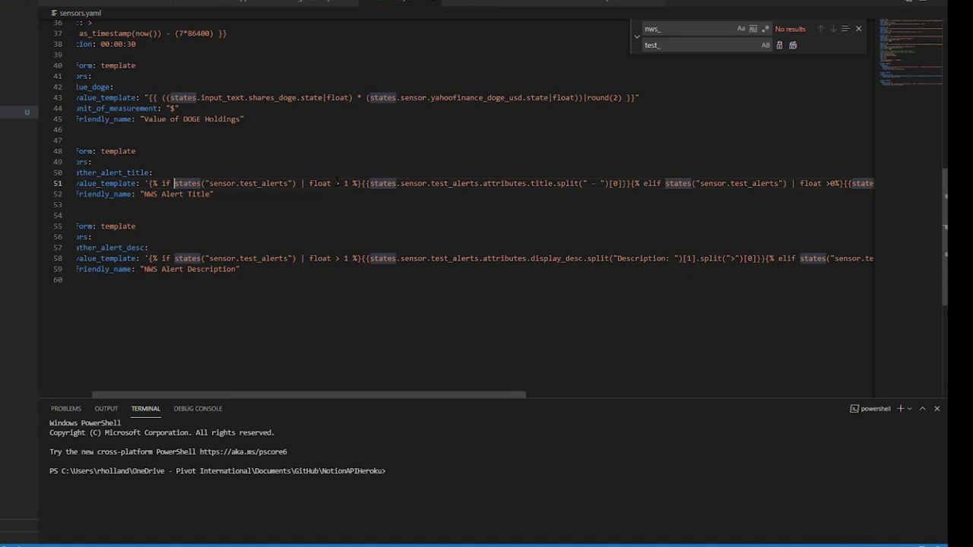
pyautogui.click(359, 183)
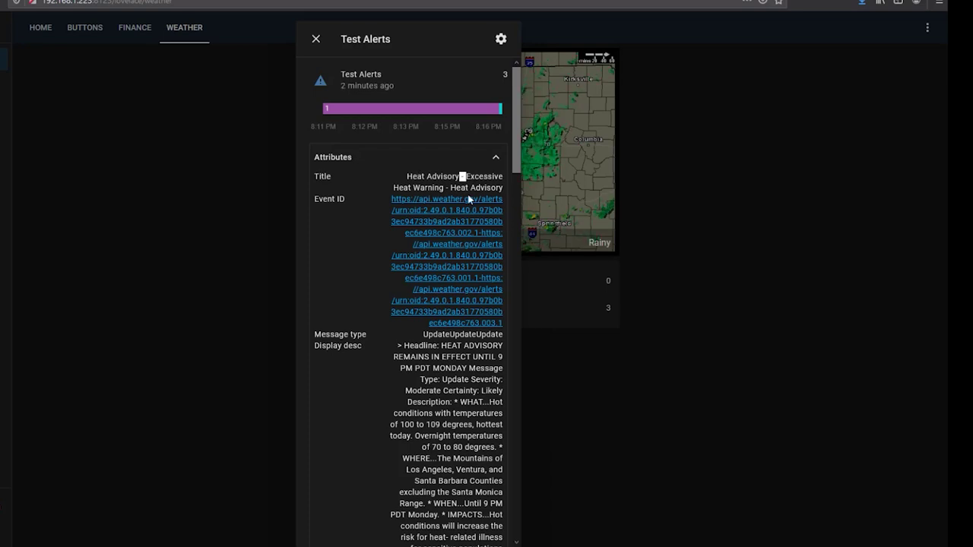
pyautogui.hotkey('alt', 'Tab')
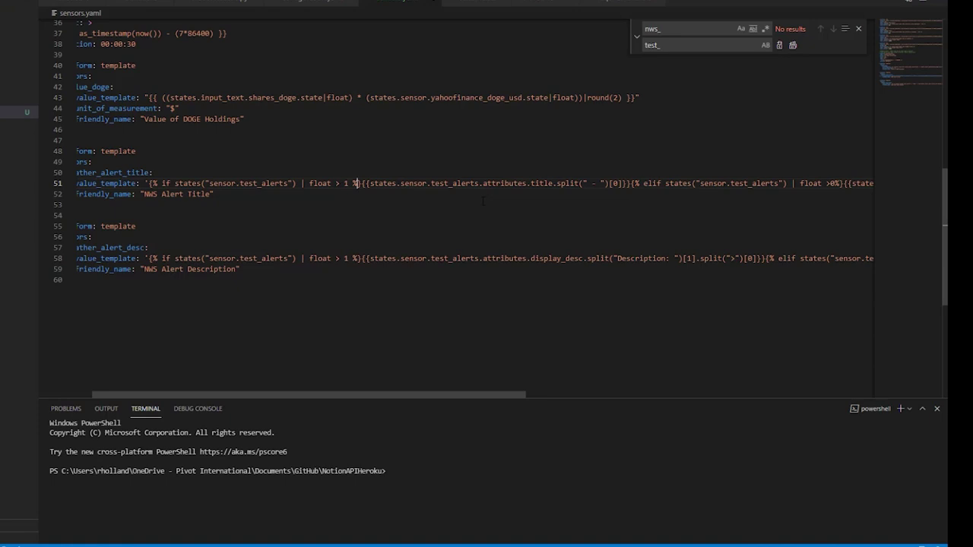
pyautogui.click(153, 173)
pyautogui.moveTo(153, 173); pyautogui.dragTo(613, 183)
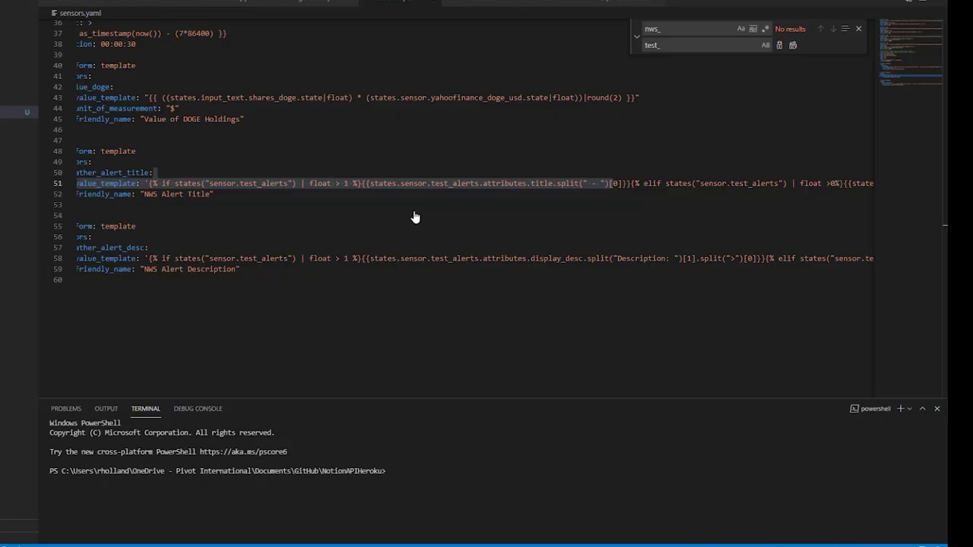
pyautogui.hotkey('alt', 'Tab')
pyautogui.click(402, 197)
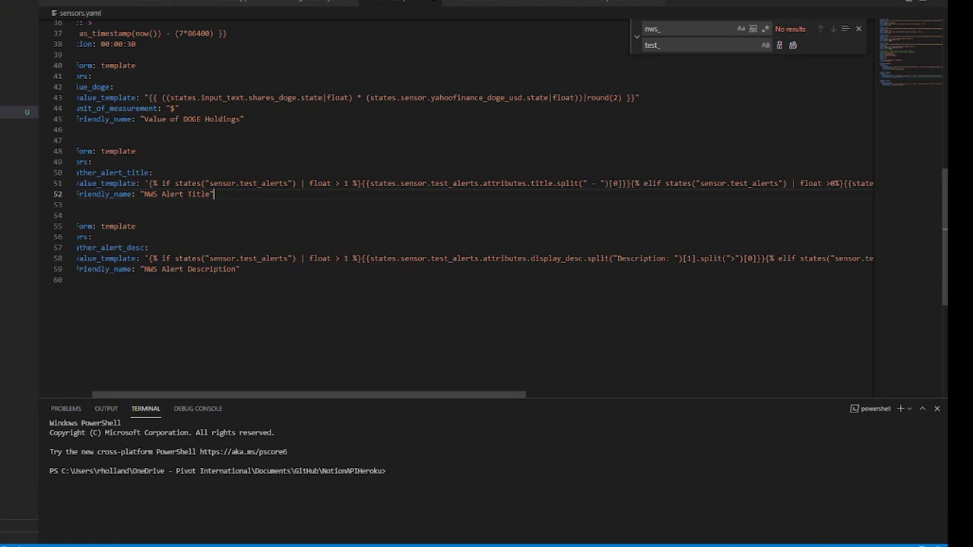
pyautogui.click(625, 175)
pyautogui.click(645, 184)
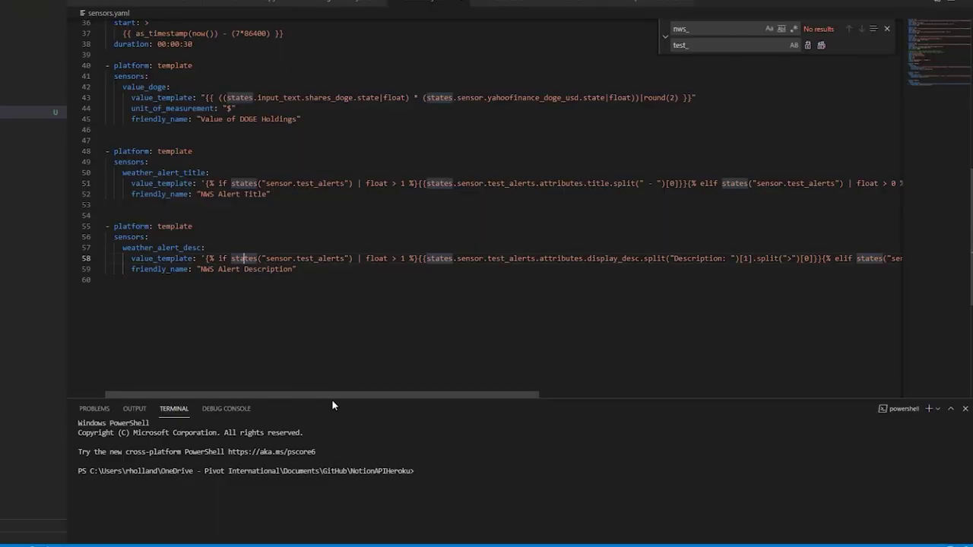
# Compare the display_desc splits in the weather_alert_desc template with the Description text in the Test Alerts Display desc attribute.
pyautogui.hscroll(3, 332, 402)
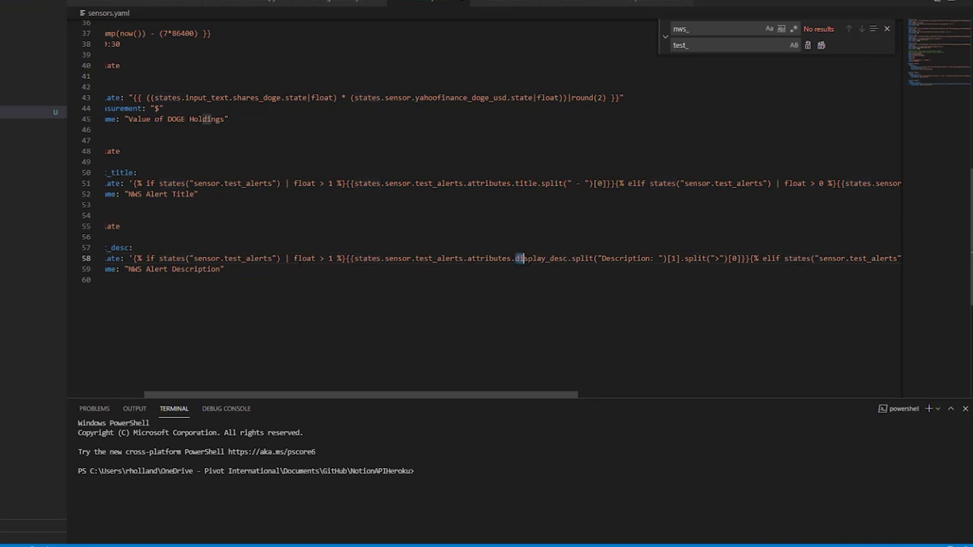
pyautogui.moveTo(515, 259); pyautogui.dragTo(224, 269)
pyautogui.hotkey('alt', 'Tab')
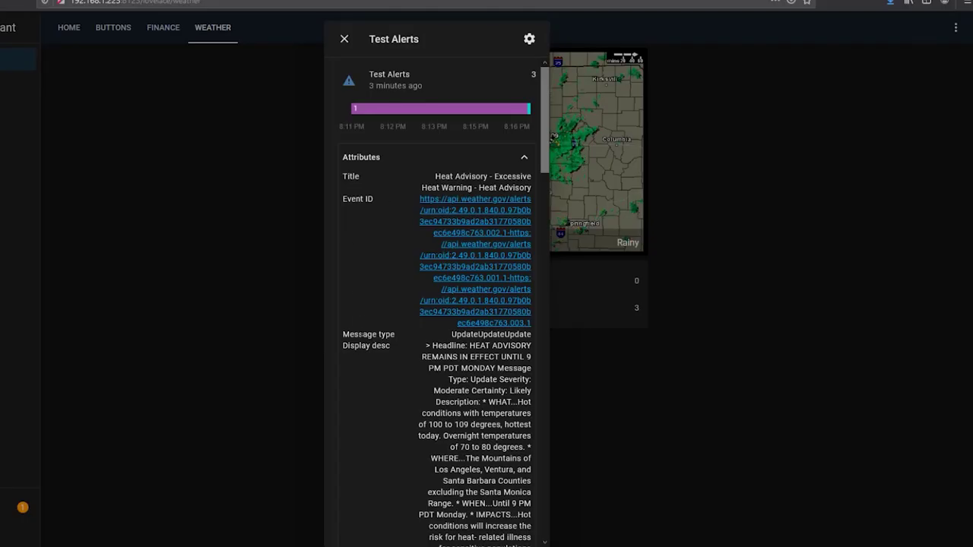
pyautogui.moveTo(341, 346); pyautogui.dragTo(392, 346)
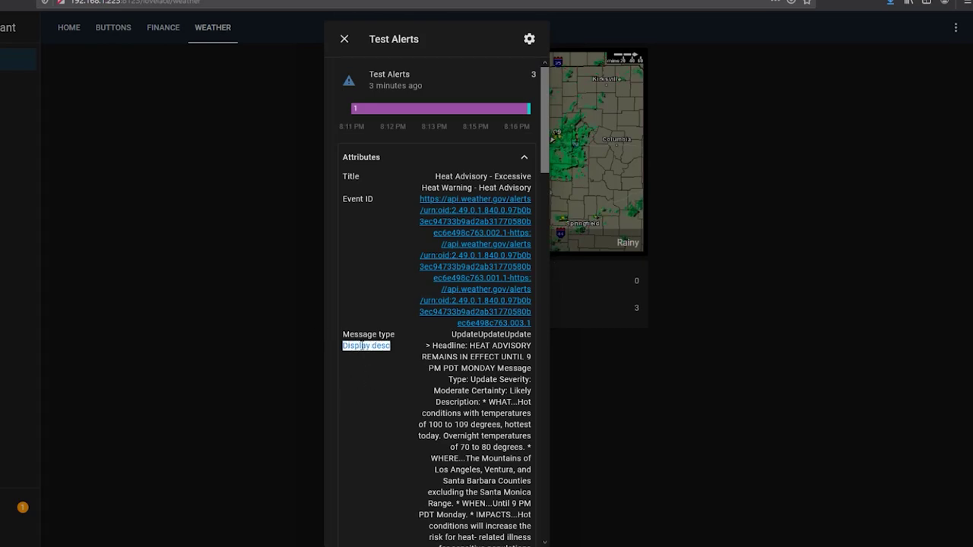
pyautogui.hotkey('alt', 'Tab')
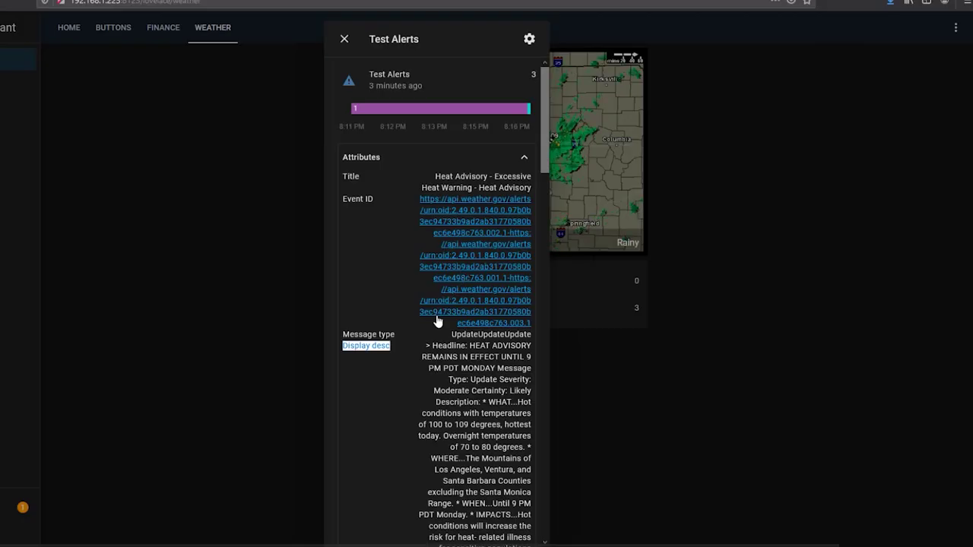
pyautogui.scroll(-3, 436, 320)
pyautogui.moveTo(436, 172); pyautogui.dragTo(483, 172)
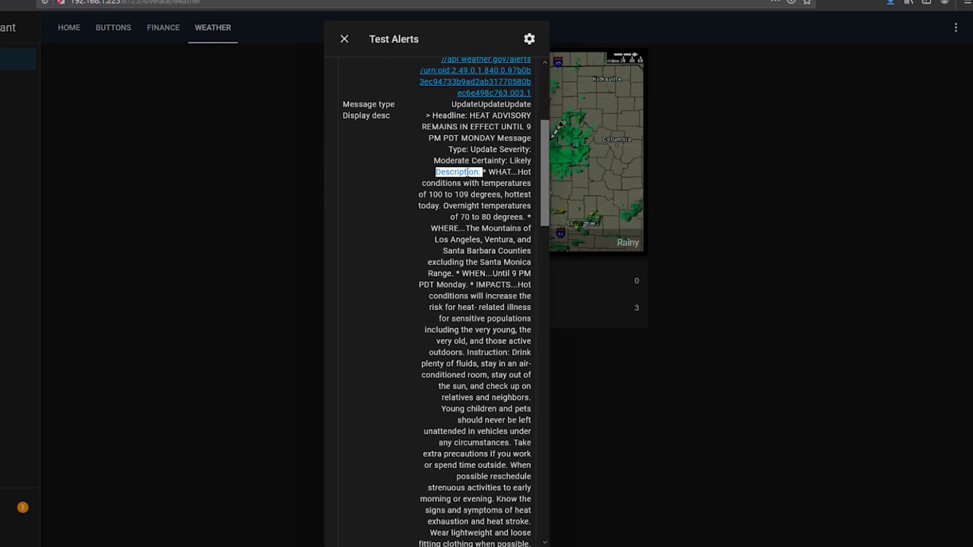
pyautogui.moveTo(435, 98); pyautogui.dragTo(492, 487)
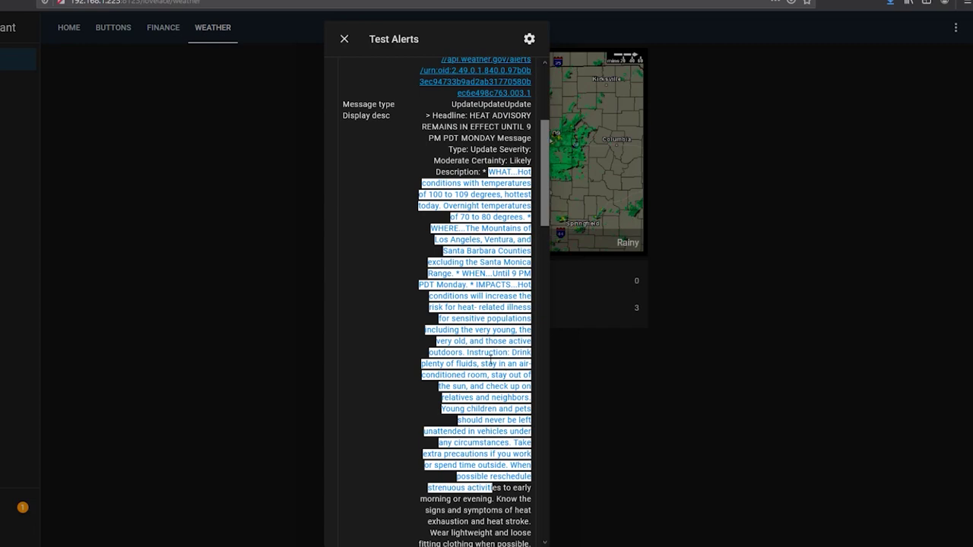
pyautogui.click(492, 488)
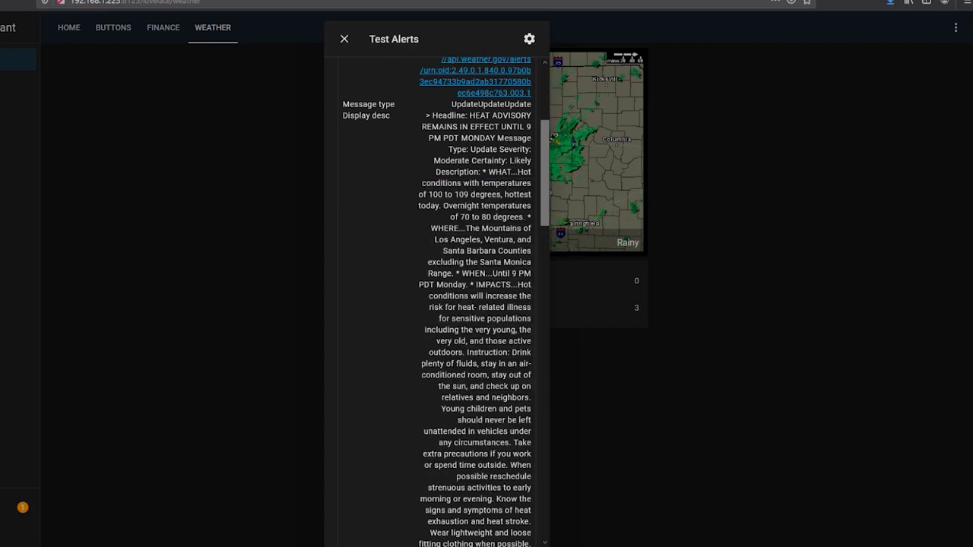
pyautogui.hotkey('alt', 'Tab')
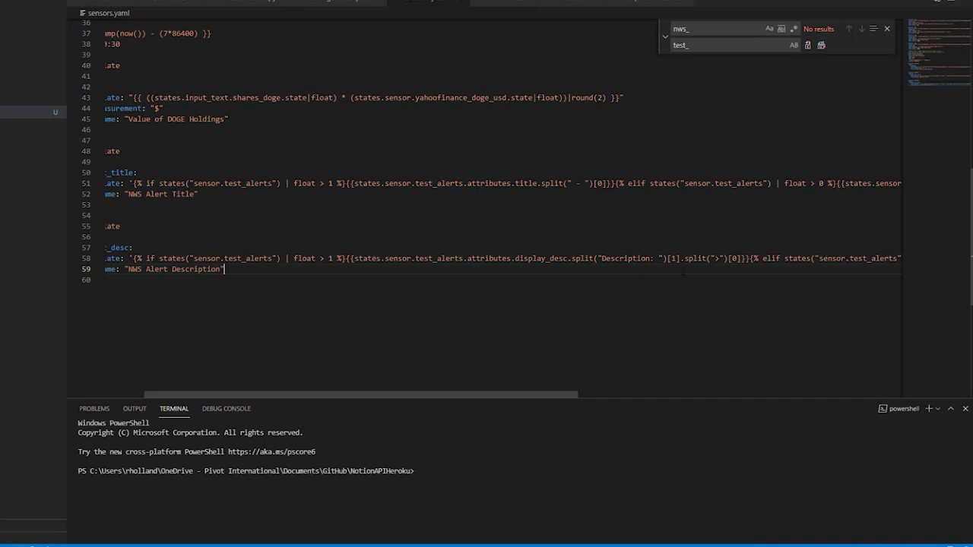
pyautogui.doubleClick(673, 258)
pyautogui.press('Right')
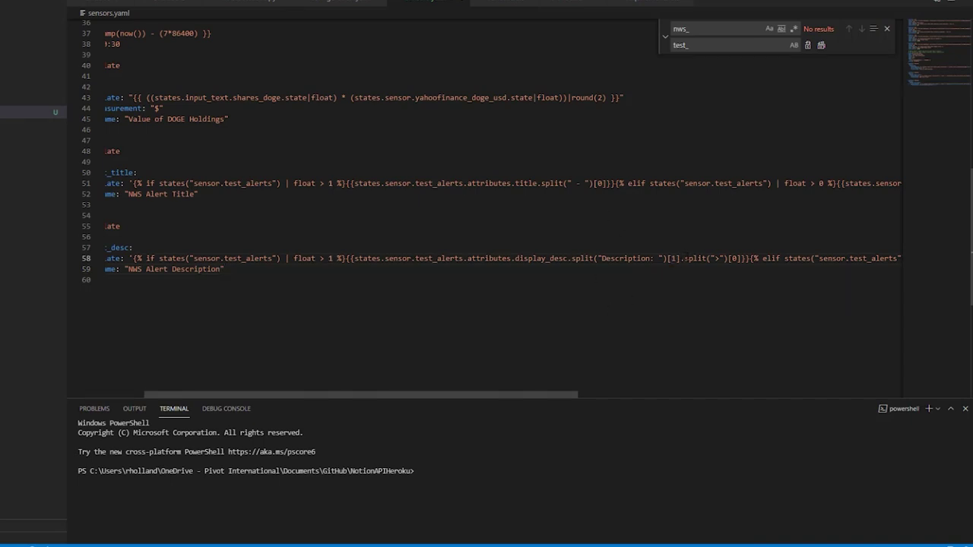